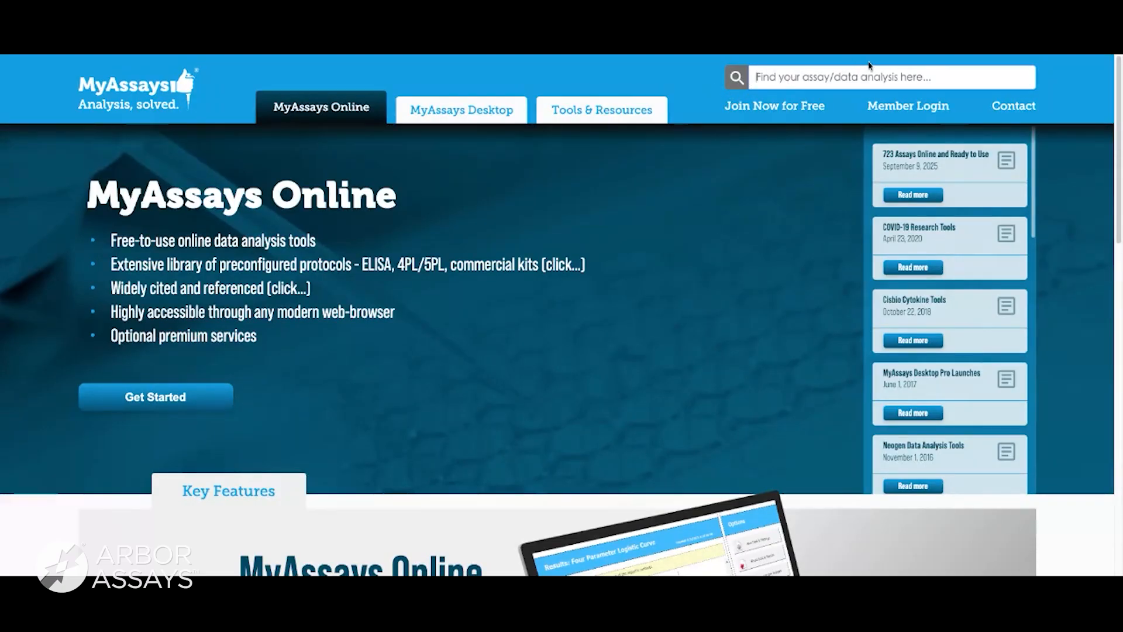
Search MyAssays for Arbor Assays and open the Arbor Assays Aldosterone Enzyme Immunoassay kit analysis.
text(Arbor)
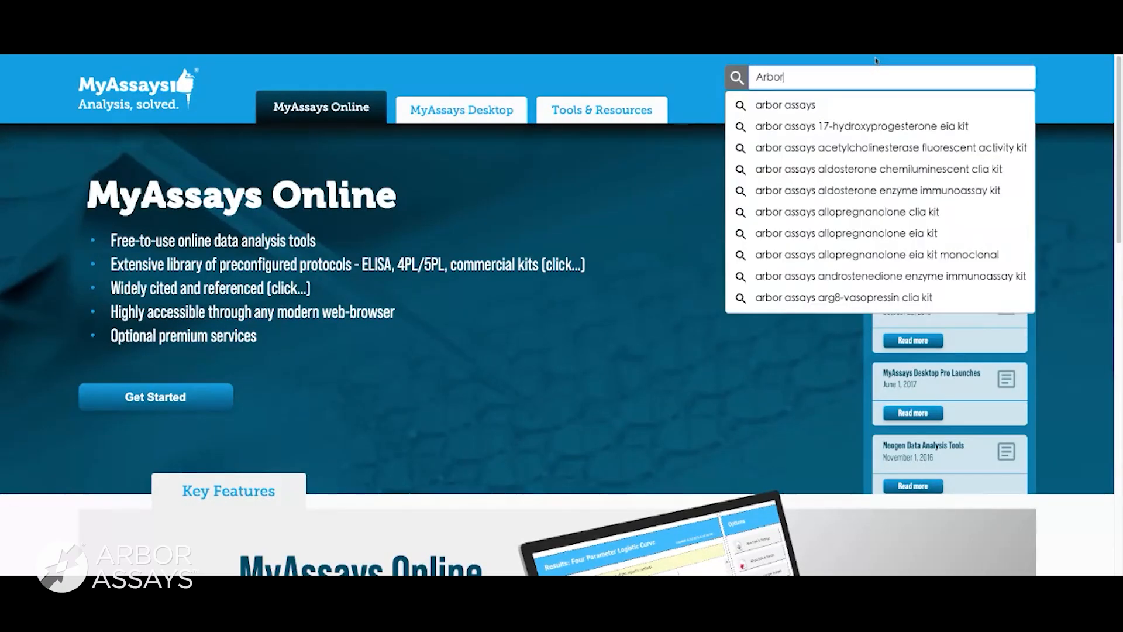
text( Assays)
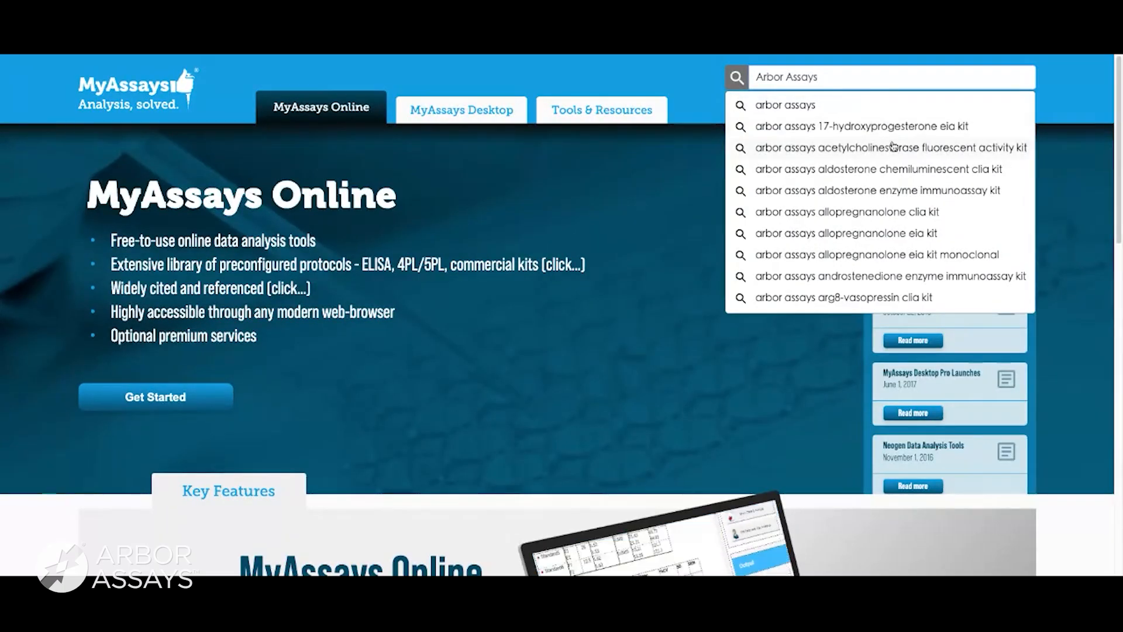
click(901, 191)
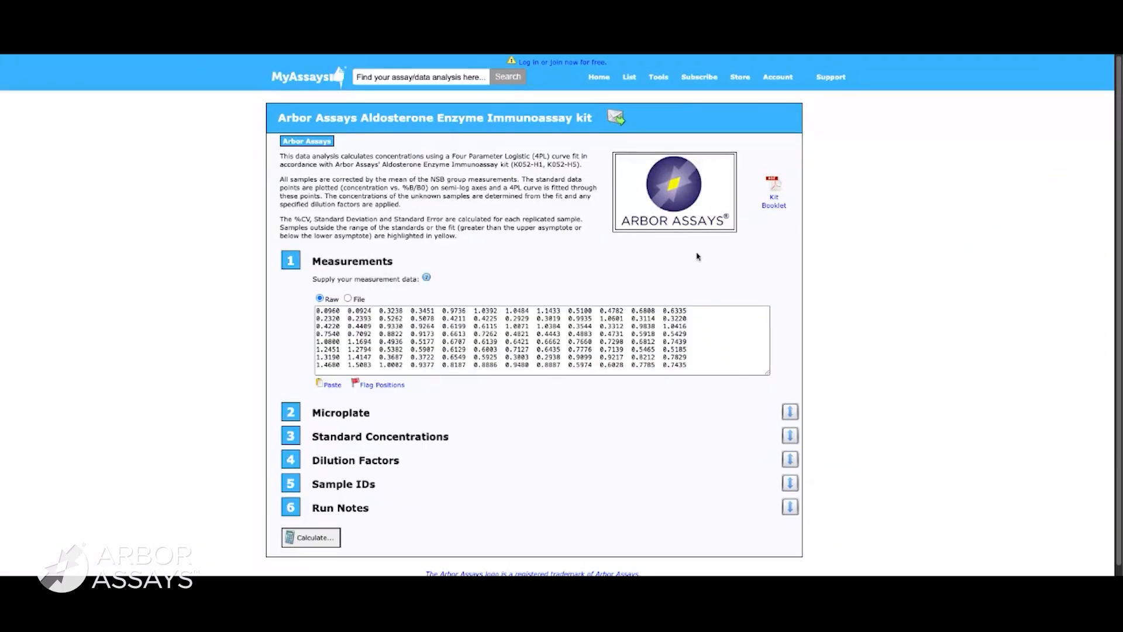
Examine the kit's default microplate layout and its standard concentrations.
scroll(845, 271, down, 1)
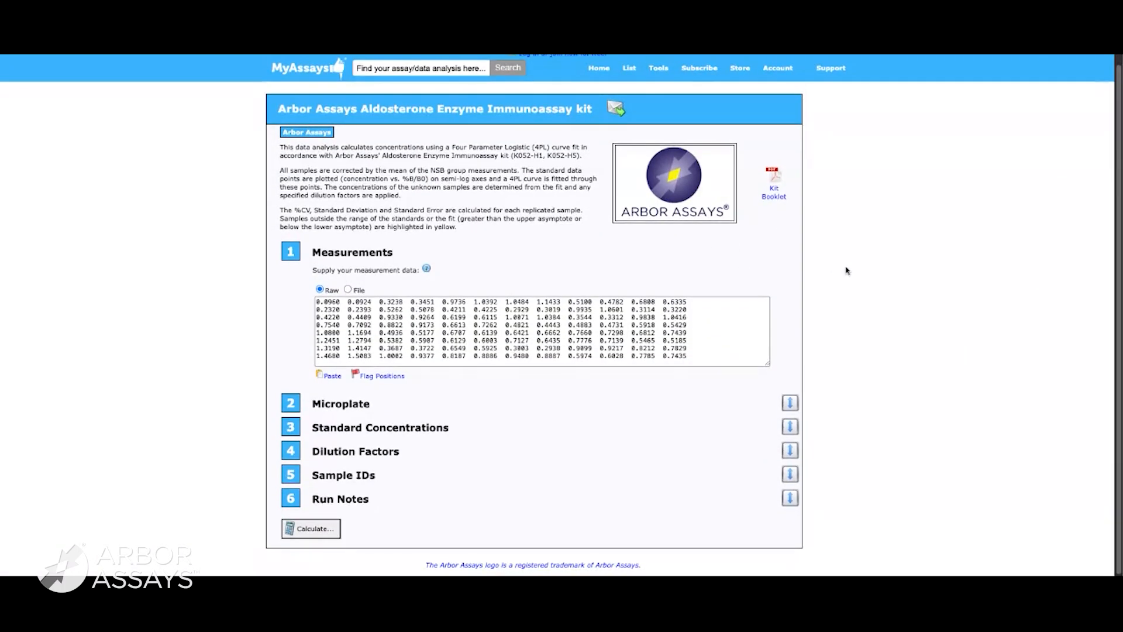
click(790, 402)
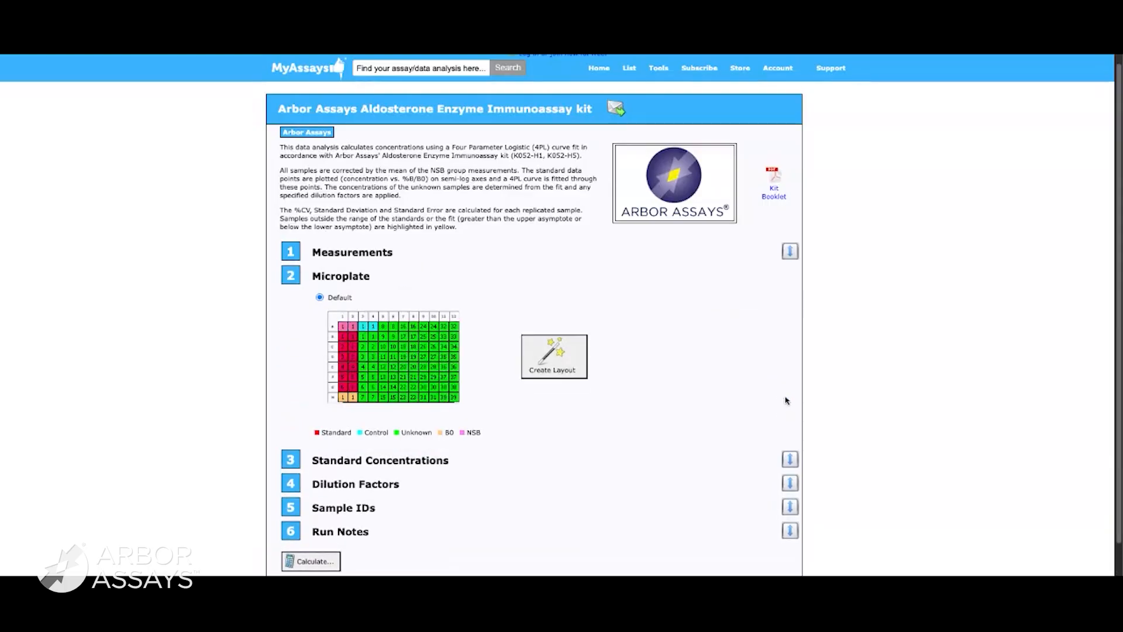
click(790, 459)
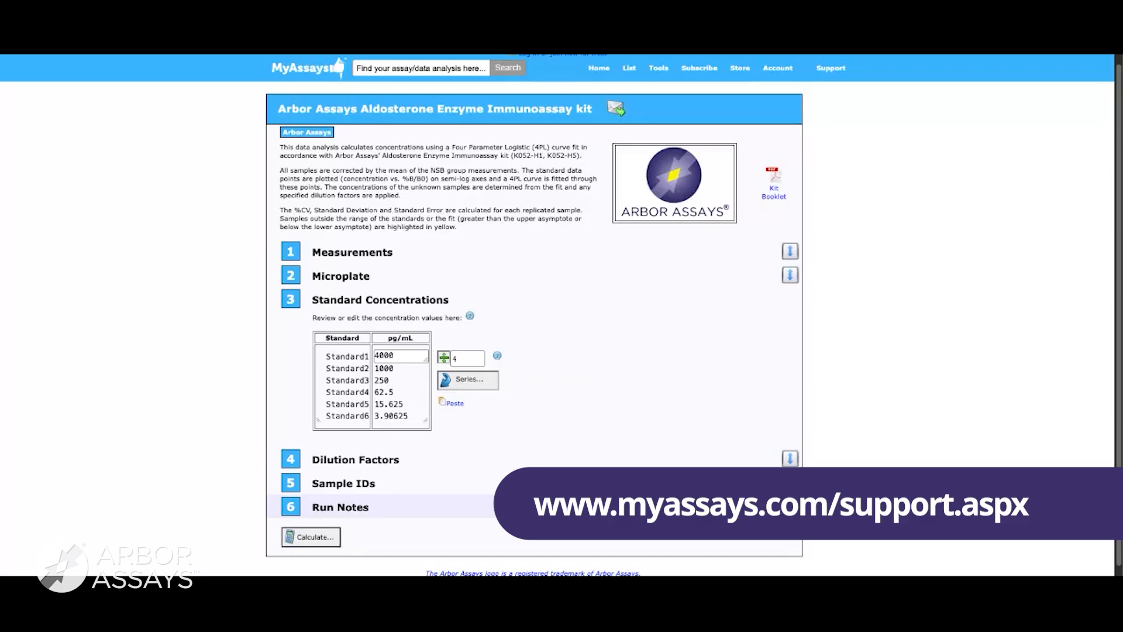
scroll(938, 351, up, 1)
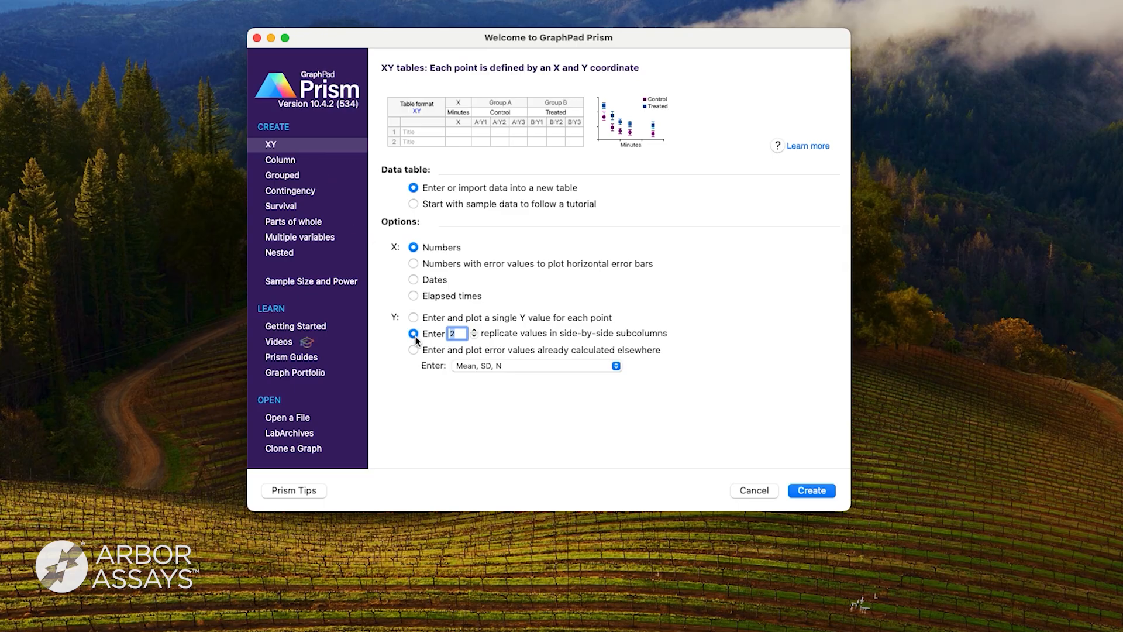
In GraphPad Prism, create an XY data table with 2 side-by-side replicate Y values and title row 1 NSB.
click(812, 491)
click(389, 140)
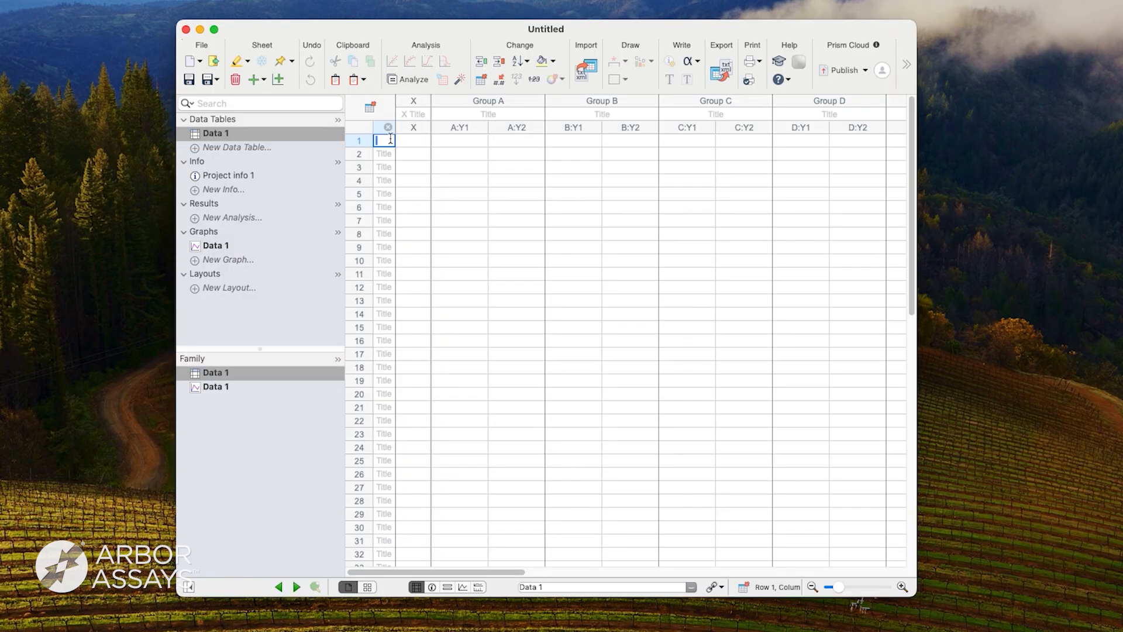
text(NSB)
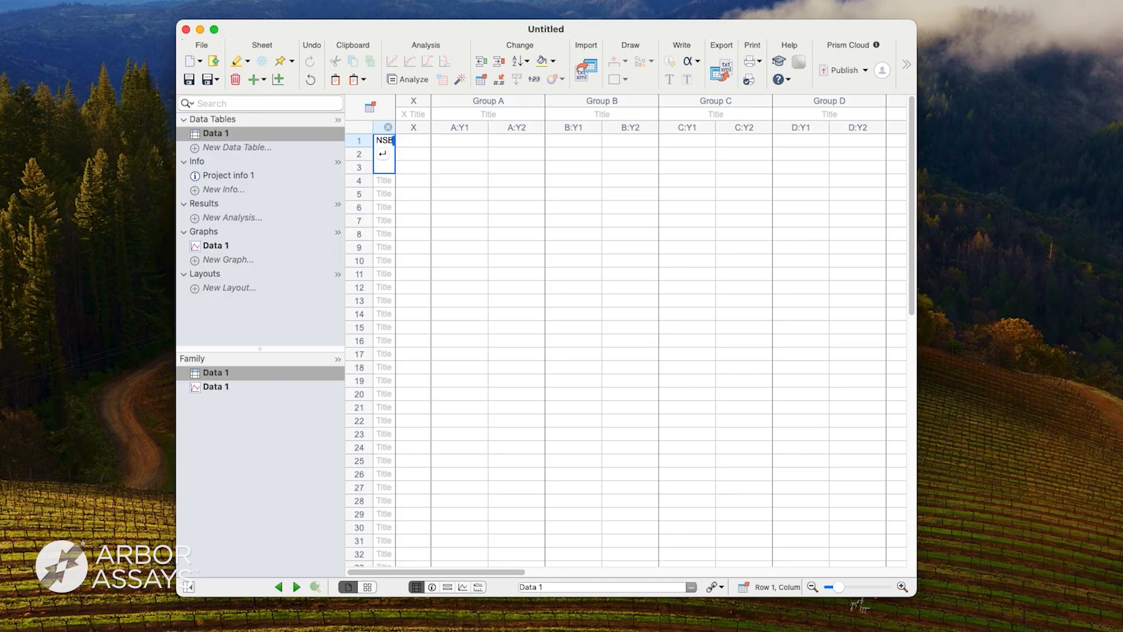
key(Return)
Enter the X values 0, 2500, 1000, 400, 160, 64, 25.6 and 10.24 in rows 2 to 9.
key(Tab)
text(0)
key(Return)
text(2500)
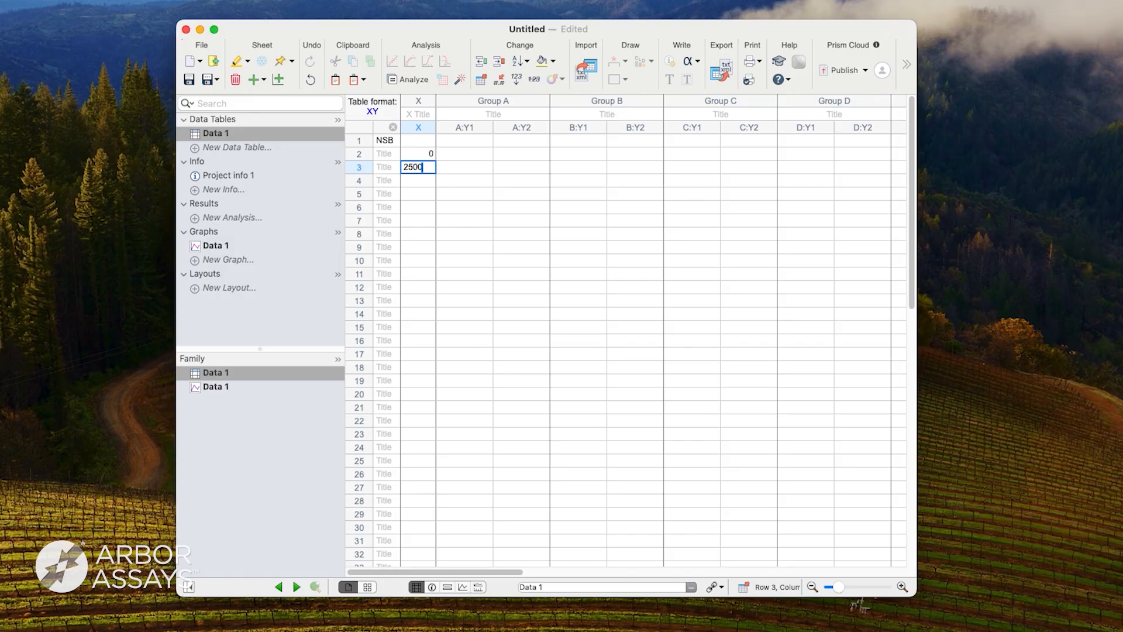
key(Return)
text(1000)
key(Return)
text(400)
key(Return)
text(160)
key(Return)
text(64)
key(Return)
text(25)
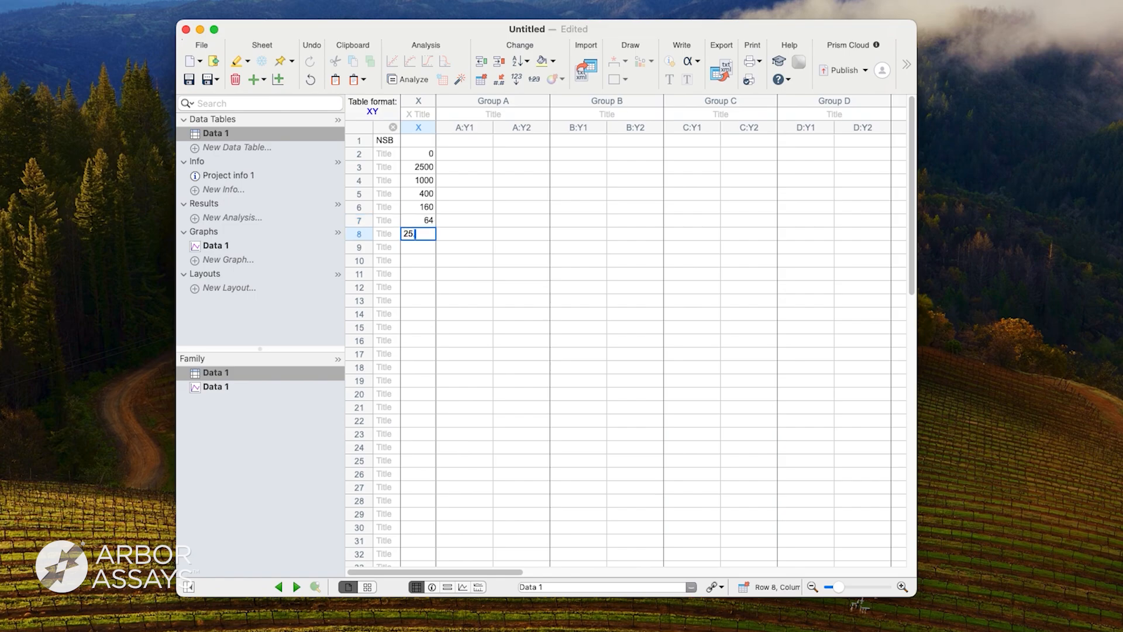
text(.6)
key(Return)
text(10.24)
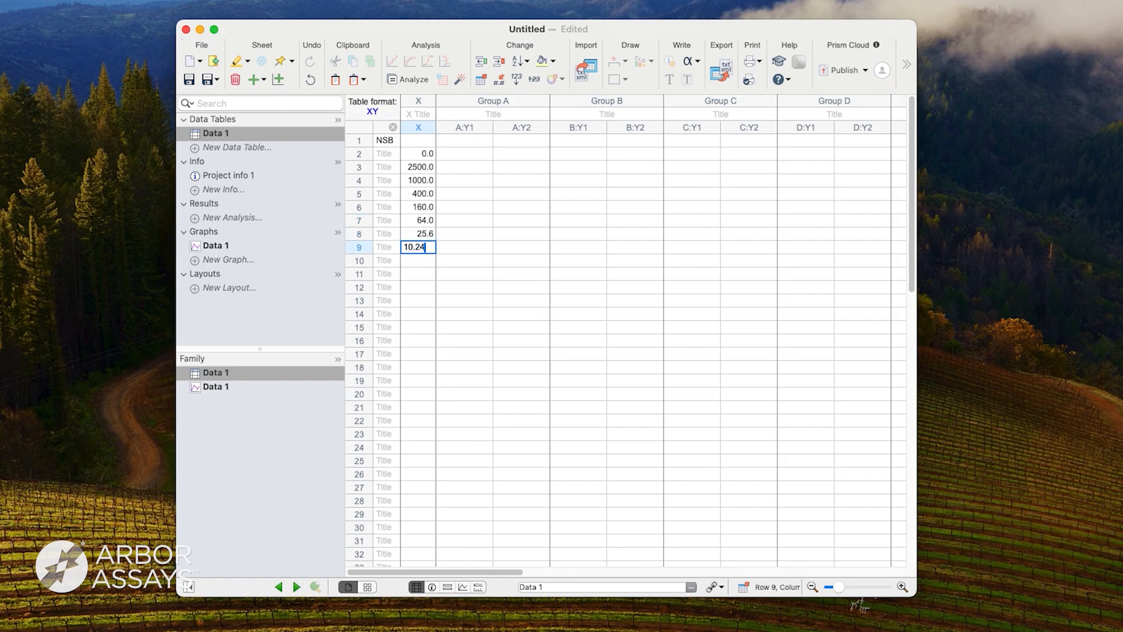
key(Return)
Title rows 10 to 12 as Sample 1, Sample 2 and Sample 3.
text(Sample 1)
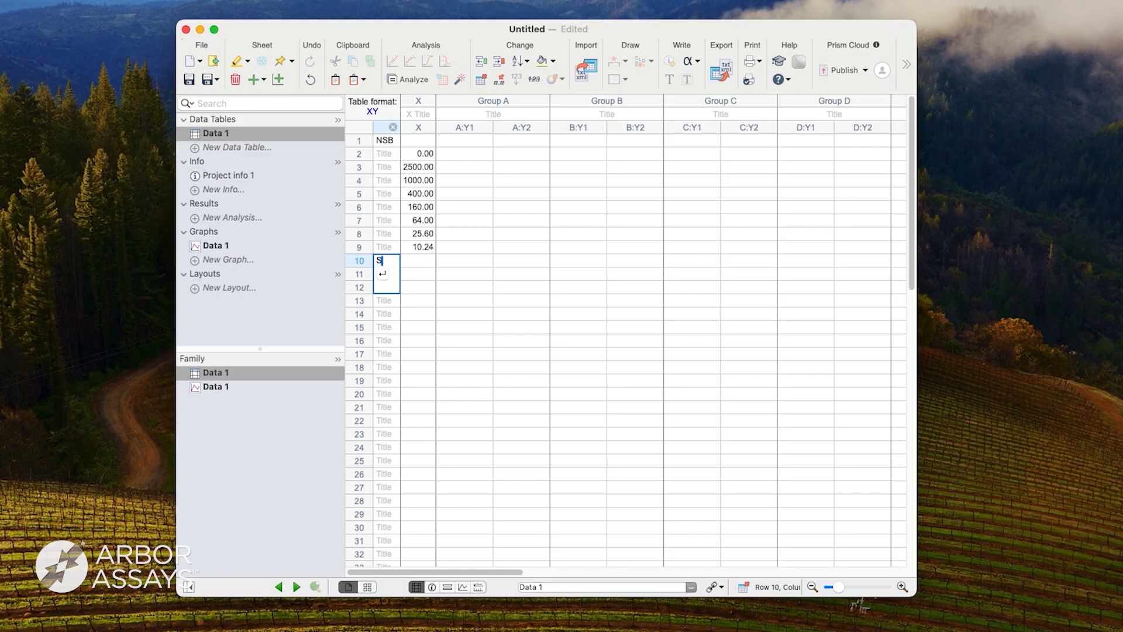
key(Return)
text(Sample 2)
key(Return)
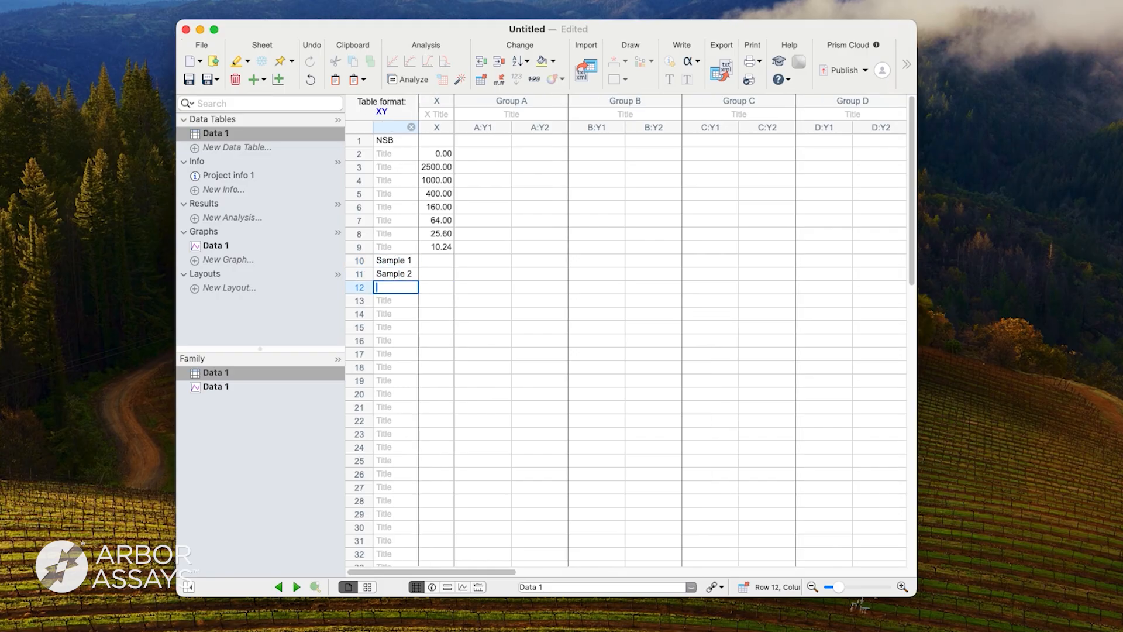
text(Sample )
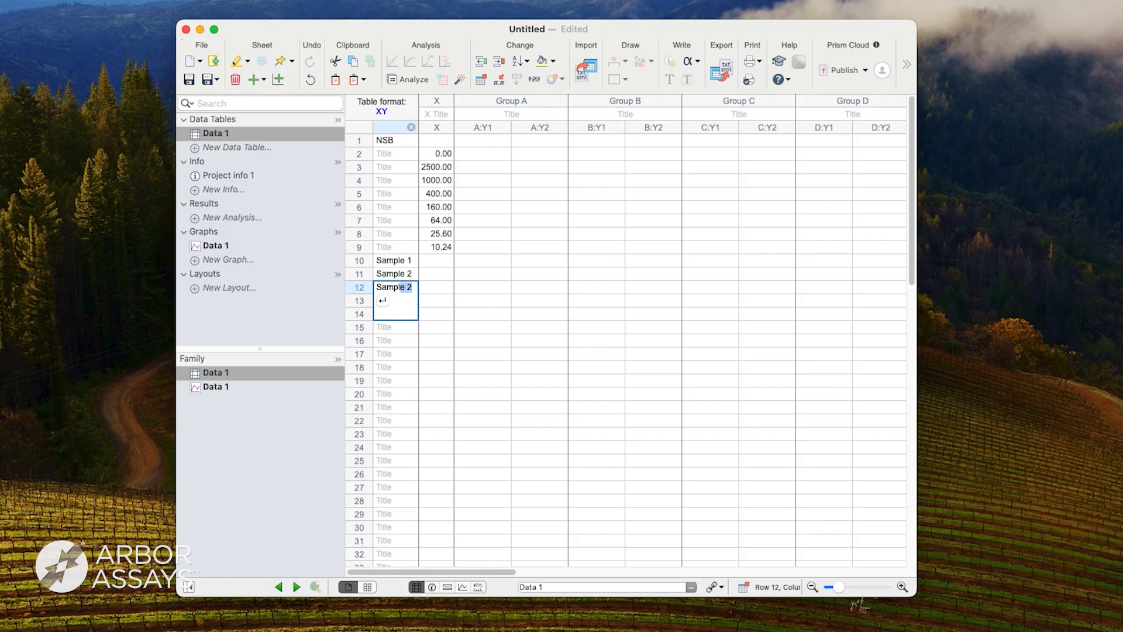
text(3)
Enter the duplicate NSB readings 0.086 and 0.09 in Group A.
click(481, 140)
text(0.086)
key(Tab)
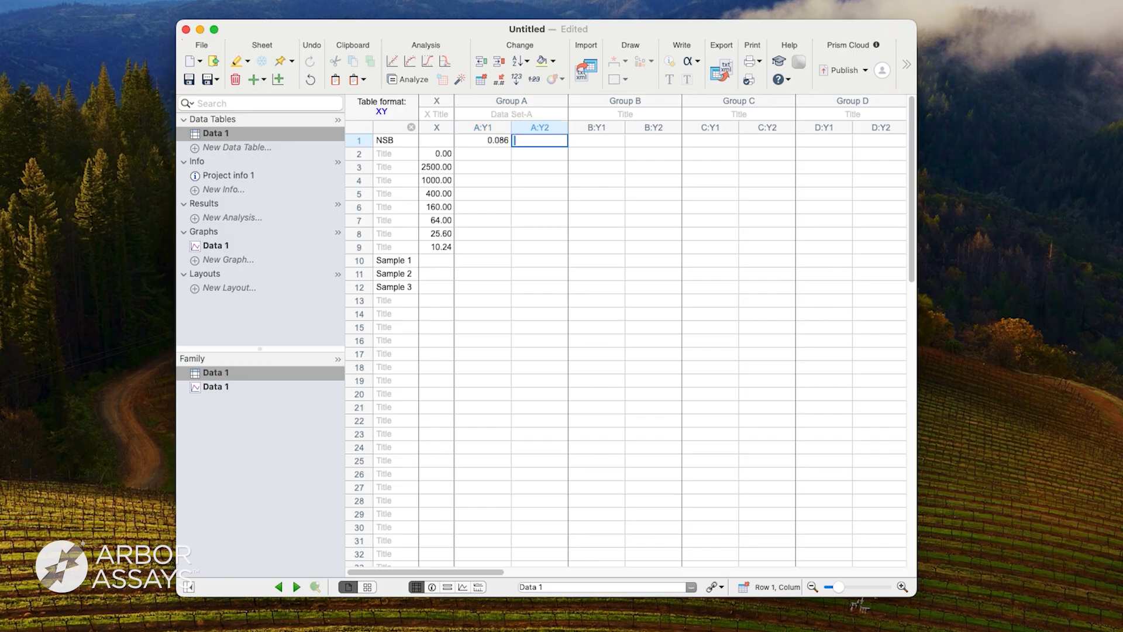
text(0.09)
key(Return)
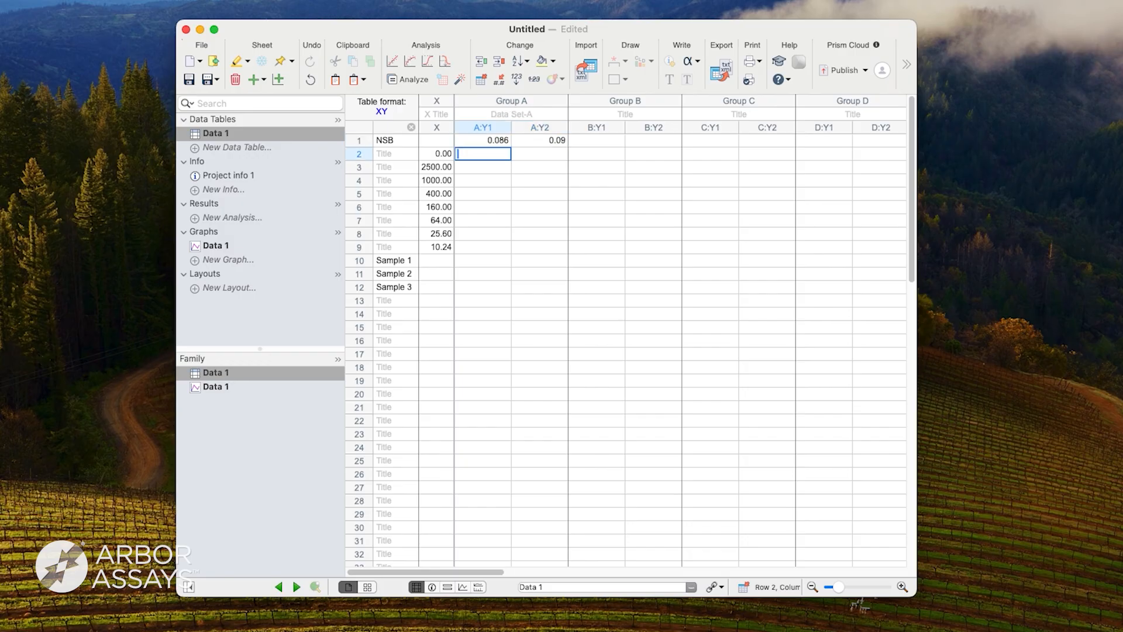
Fill in Group A's duplicate readings for rows 2 to 12, from 0.950 and 0.934 through 0.719 and 0.739 for Sample 3.
text(0.)
text(0.739)
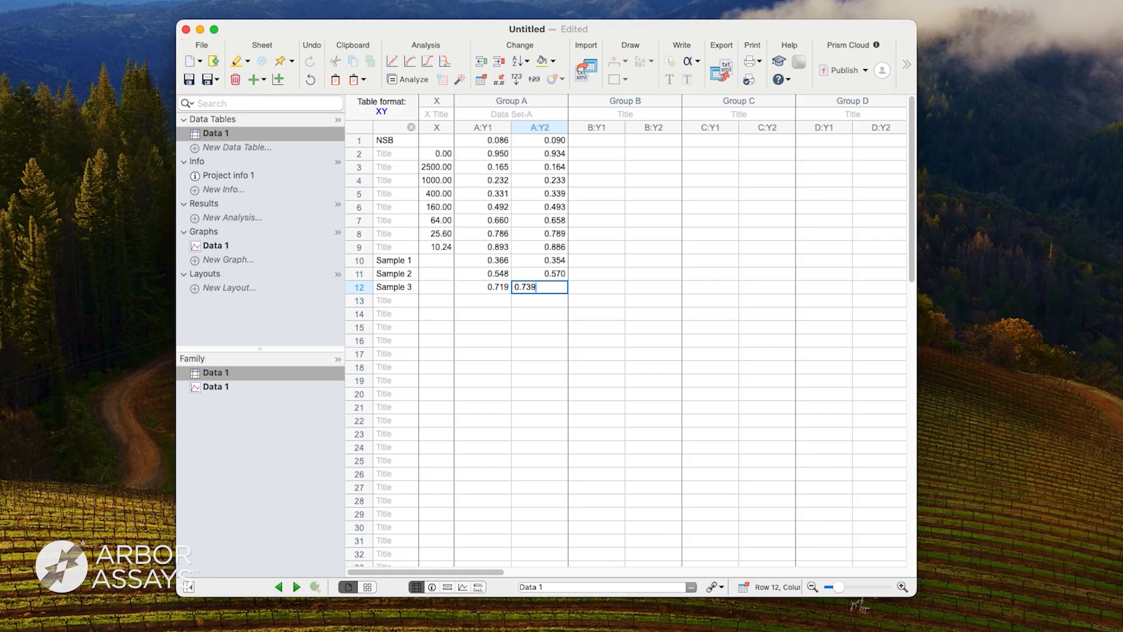
click(464, 325)
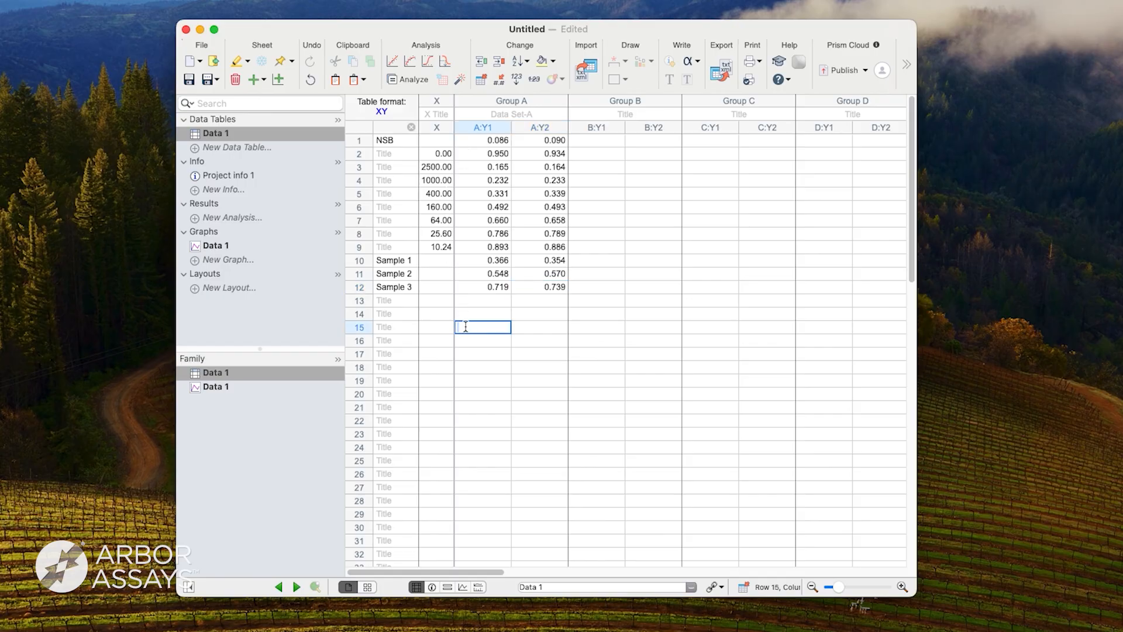
Remove the baseline from Data 1 using the first row, value minus baseline and averaged replicates, without creating a new graph.
click(406, 79)
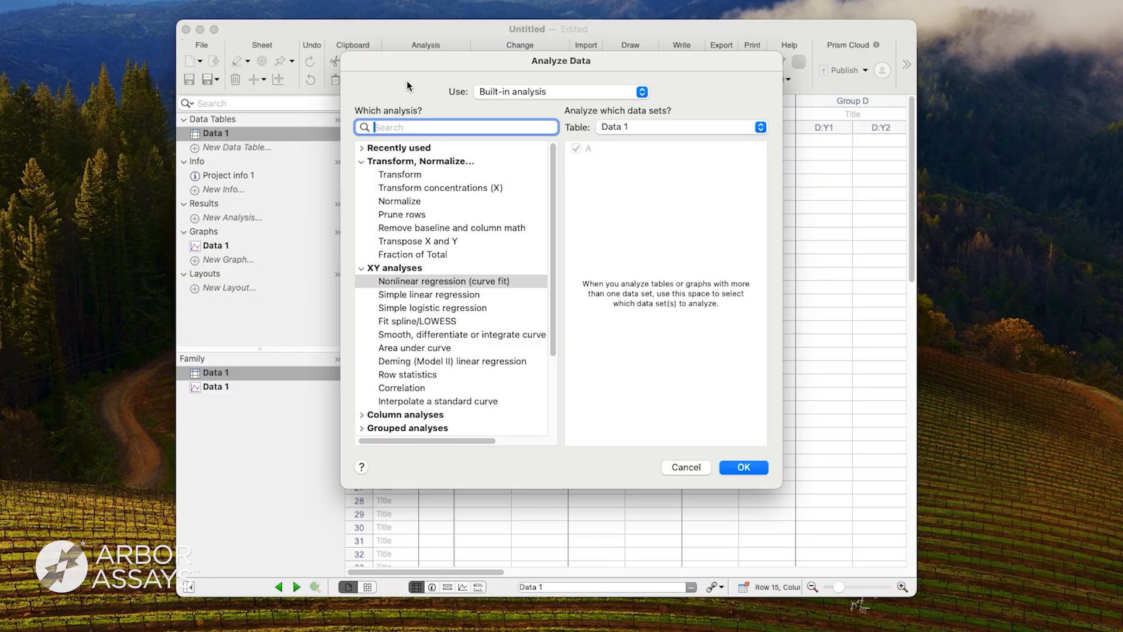
click(422, 228)
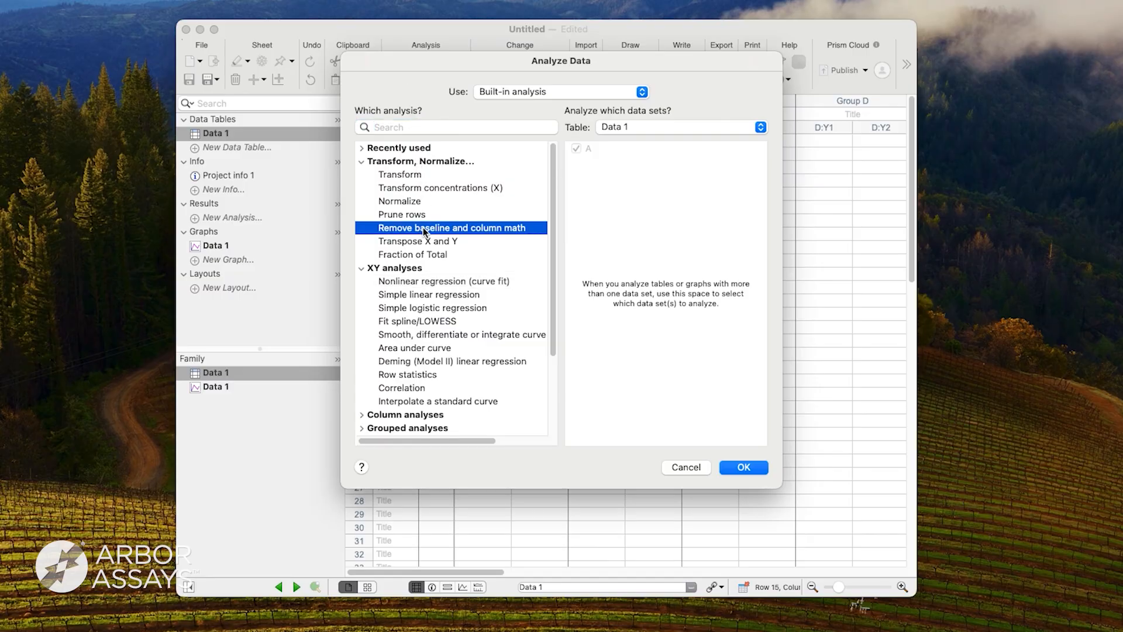
click(735, 467)
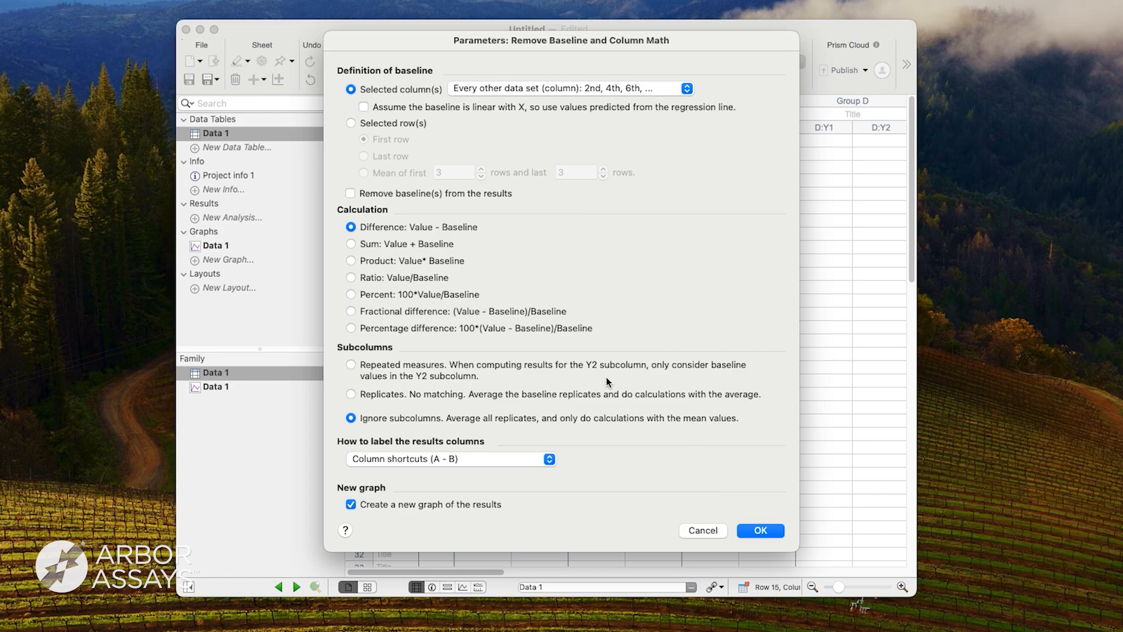
click(351, 123)
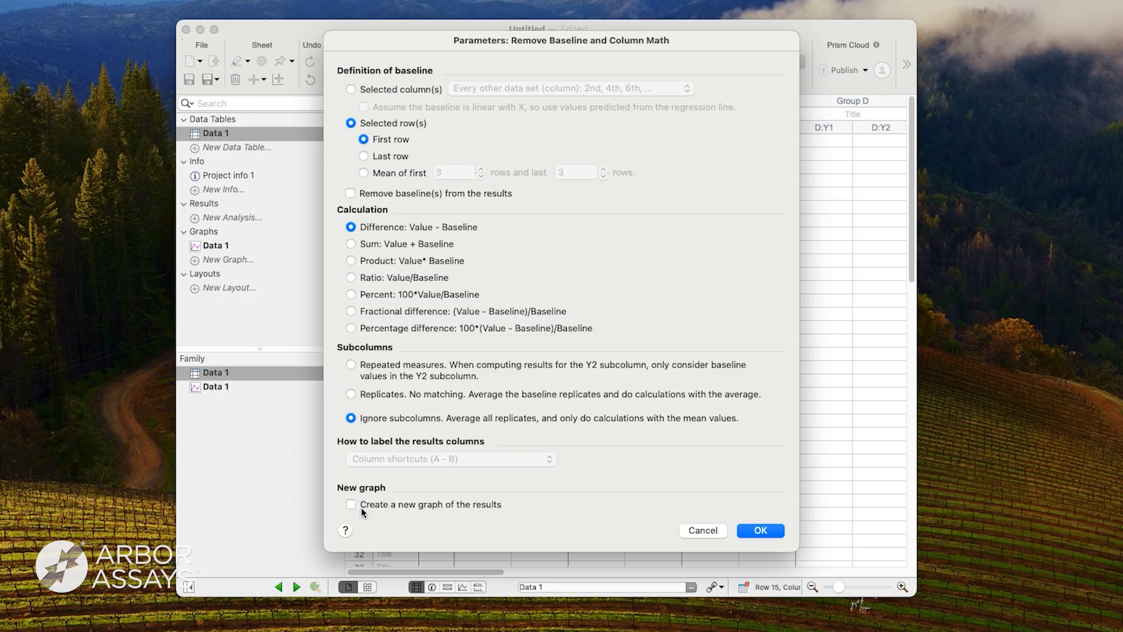
click(760, 531)
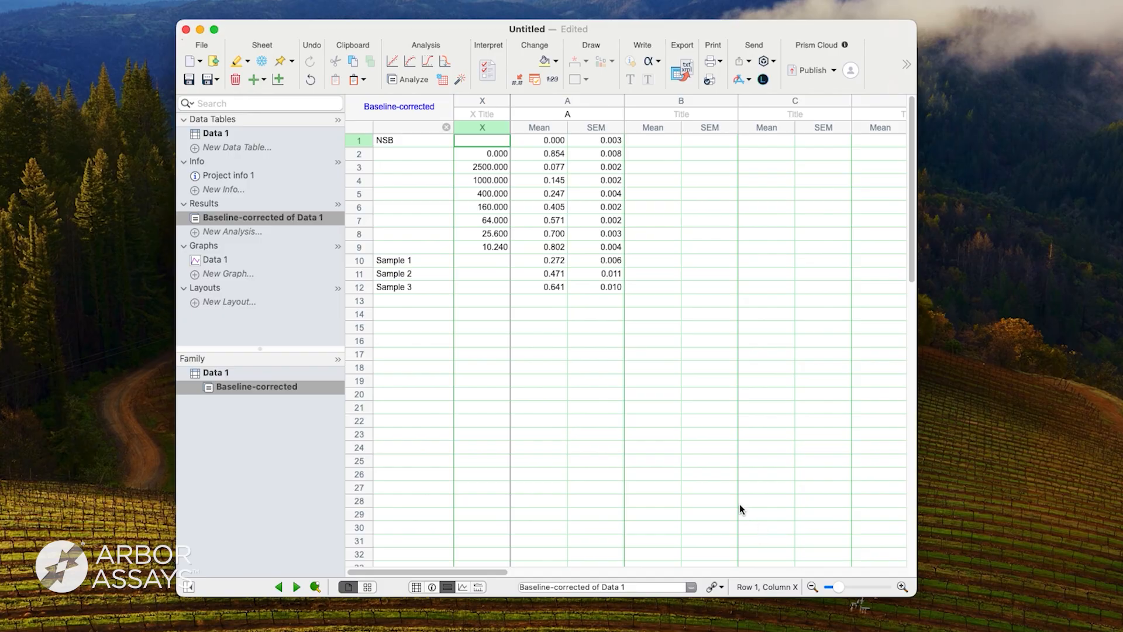
Fit the baseline-corrected data by nonlinear regression with Sigmoidal, 4PL, X is concentration, interpolating unknowns with a 95% confidence interval.
click(408, 79)
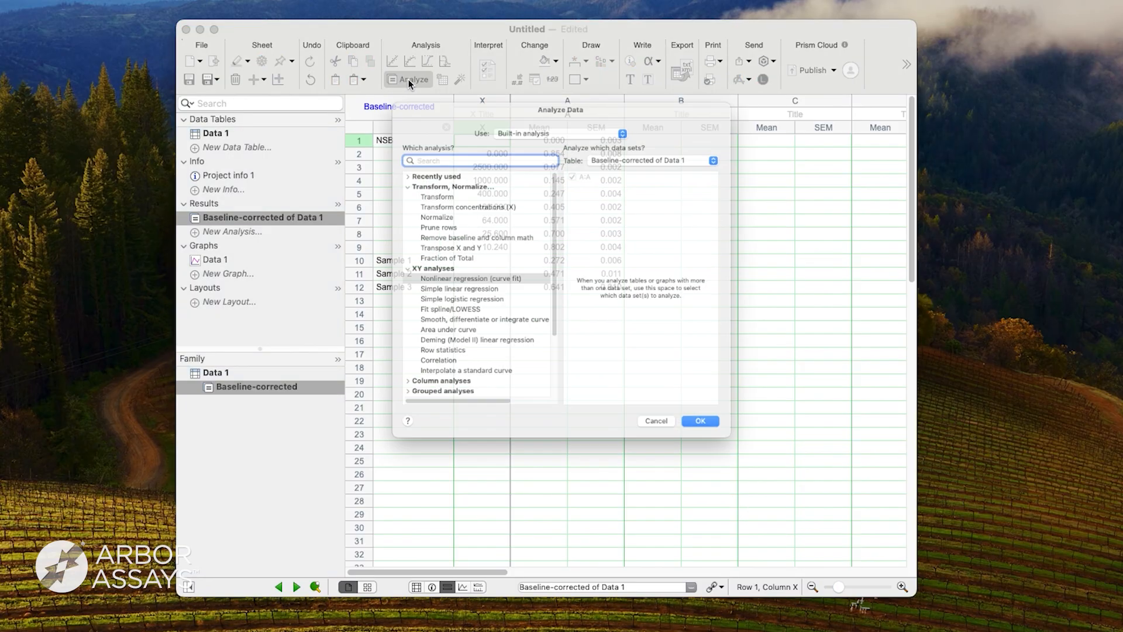
click(427, 281)
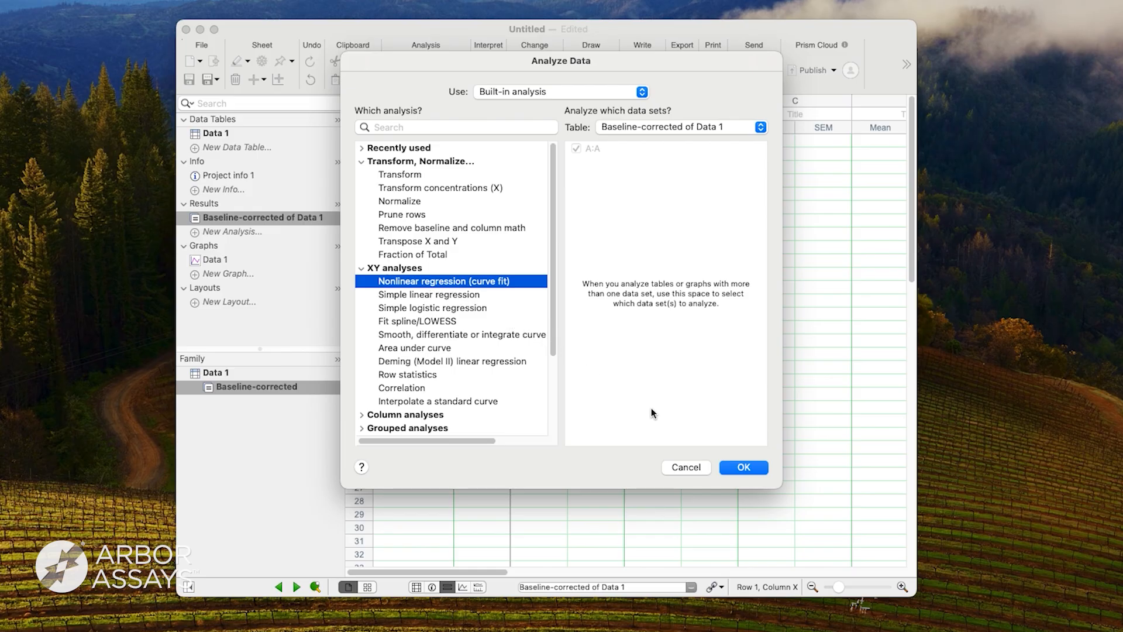
click(734, 467)
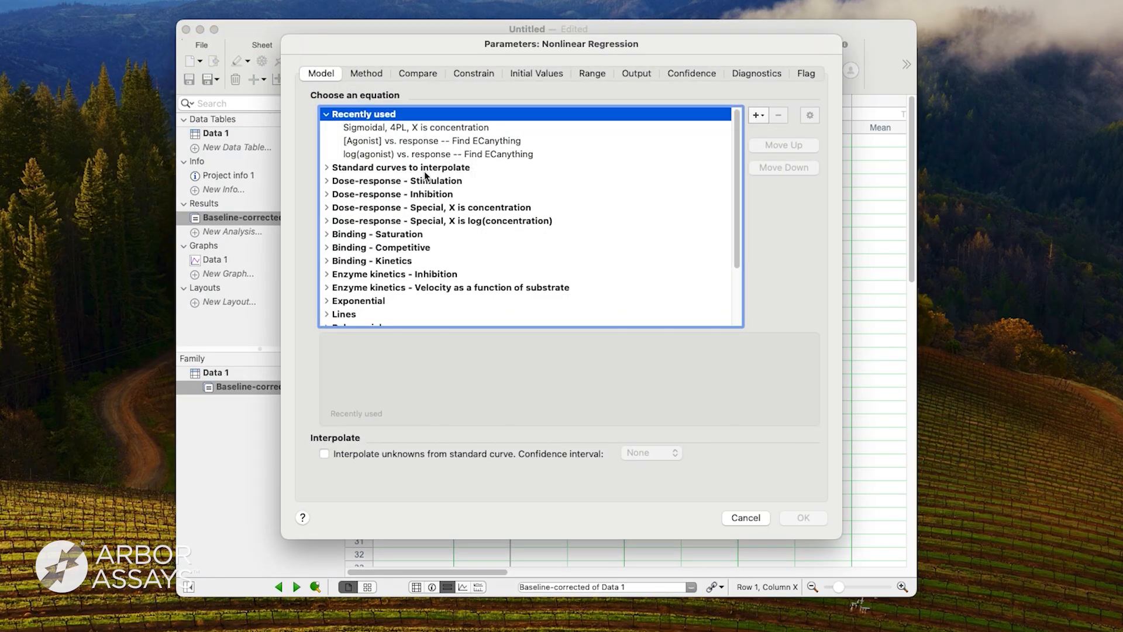
click(417, 128)
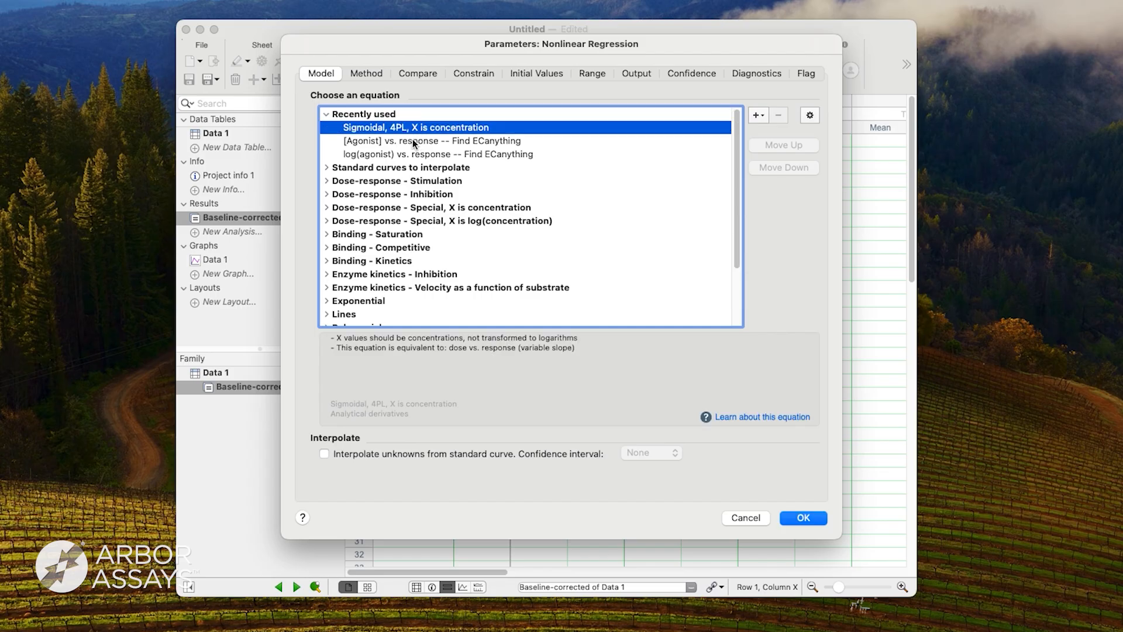
click(325, 455)
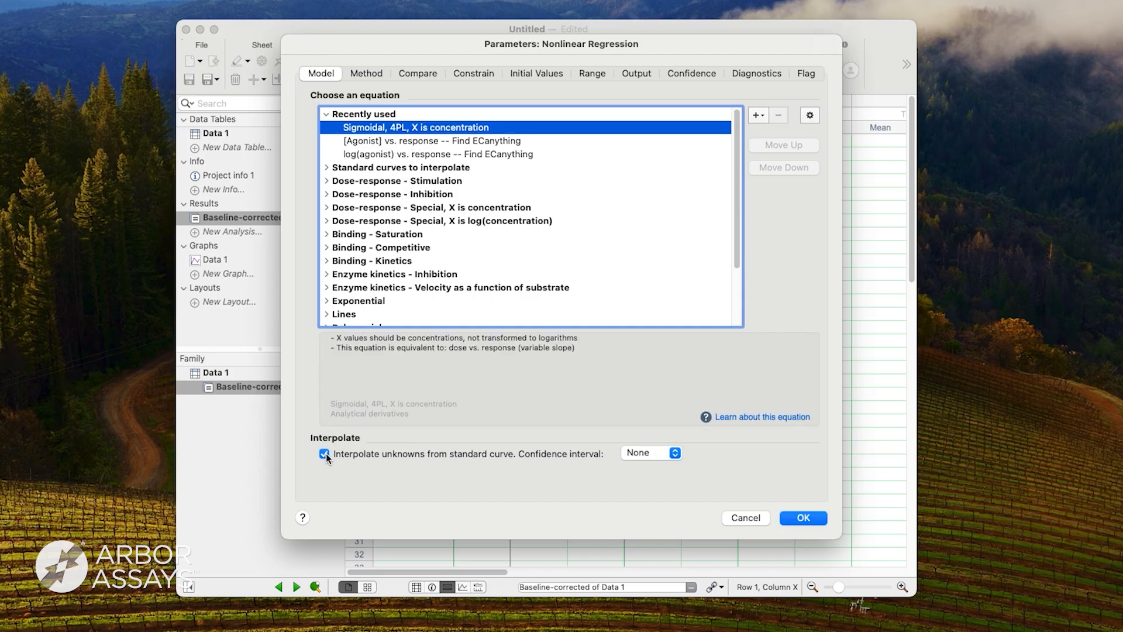
click(663, 452)
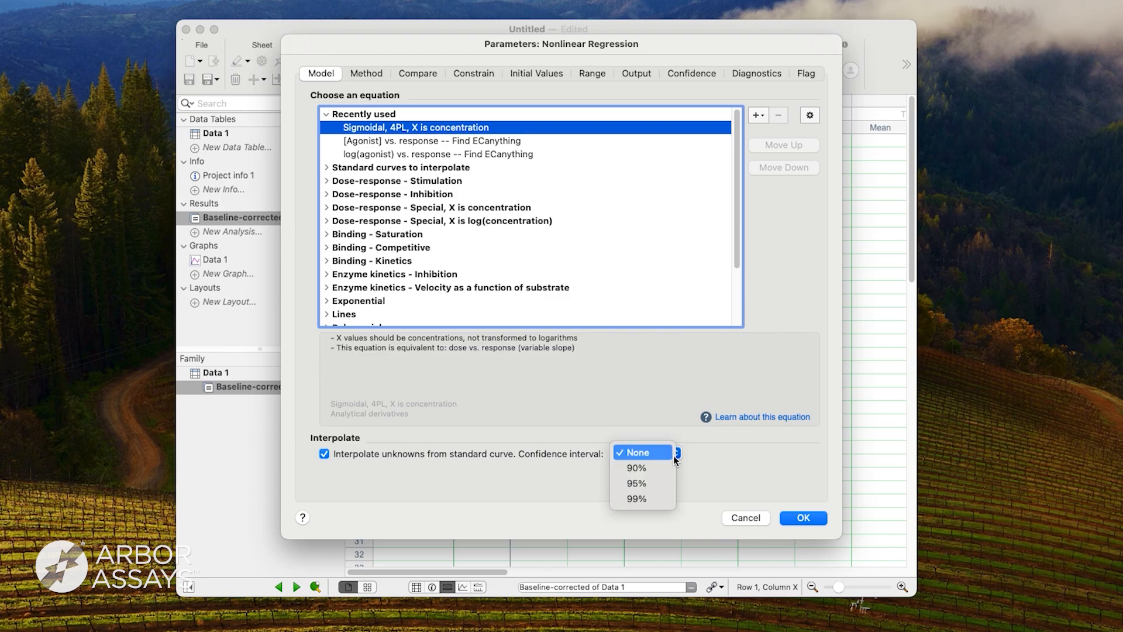
click(655, 484)
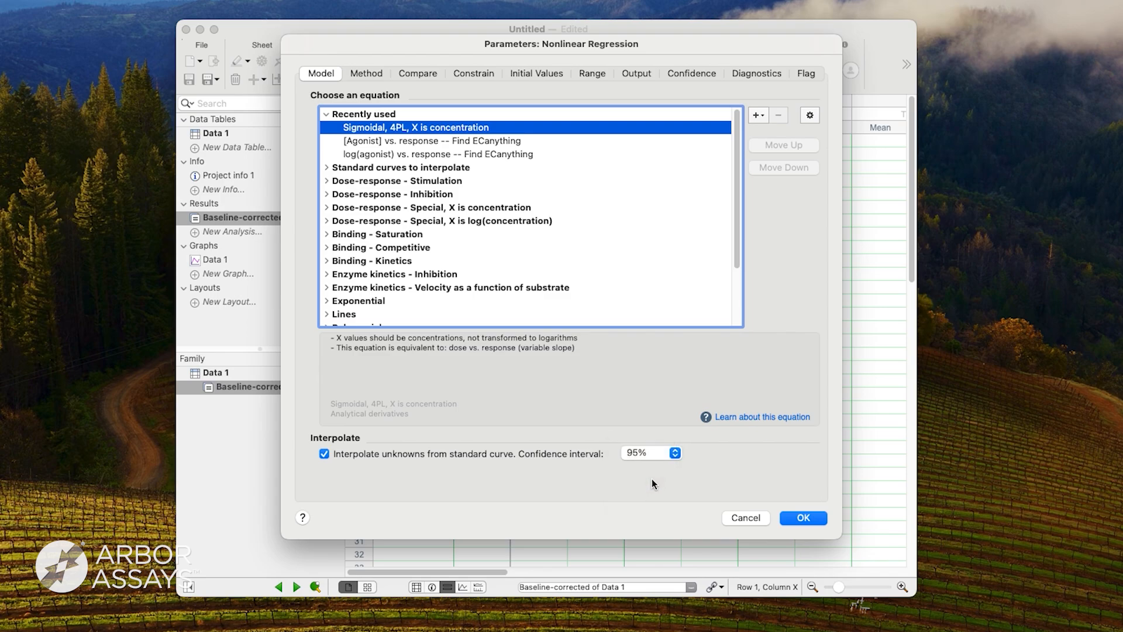
click(799, 518)
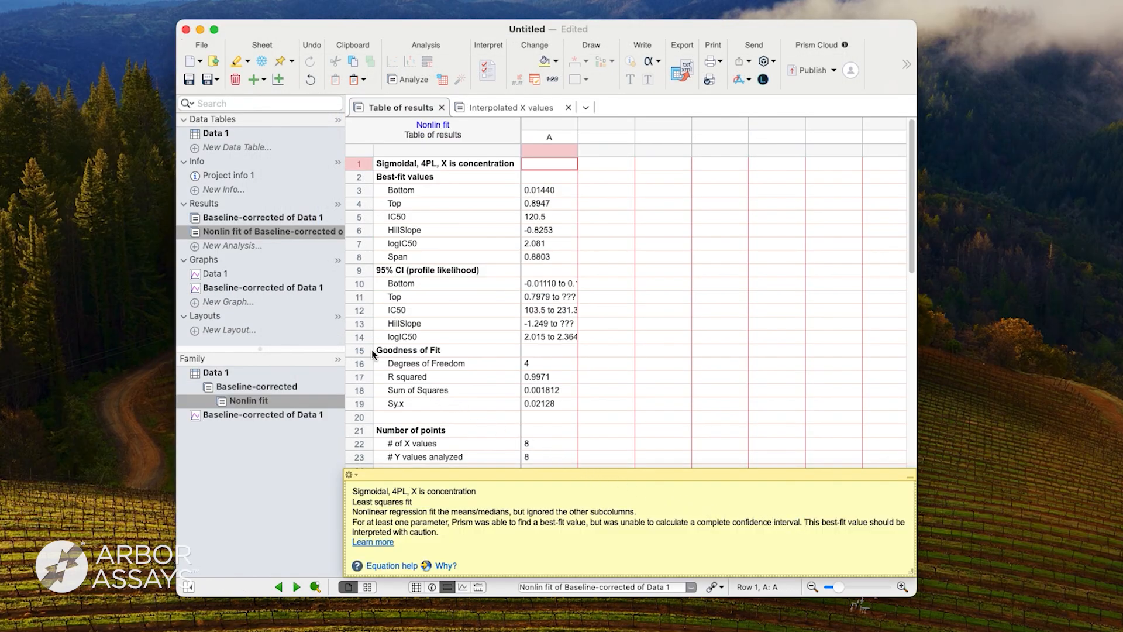
Set the X axis scale of the Baseline-corrected of Data 1 graph to Log 10.
click(281, 289)
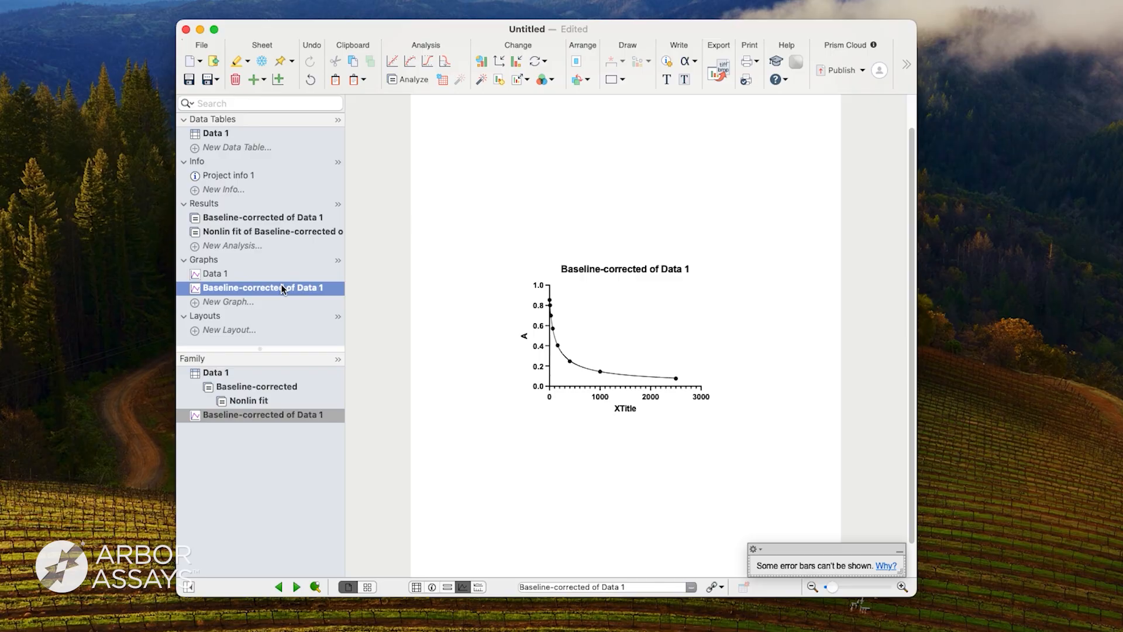
click(600, 398)
double_click(601, 398)
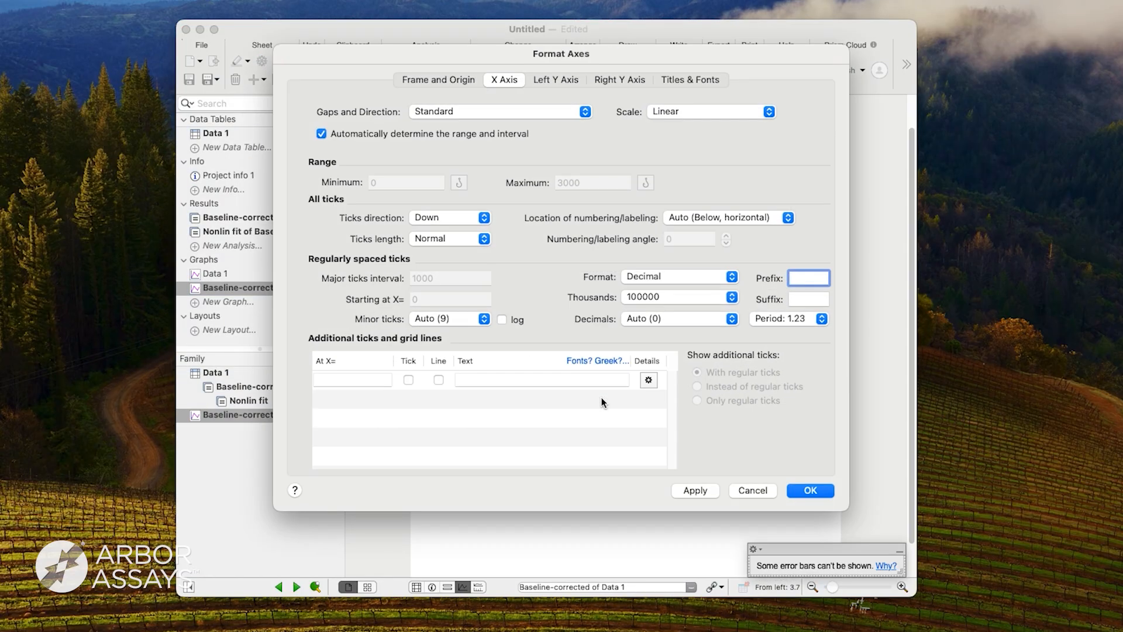
click(765, 113)
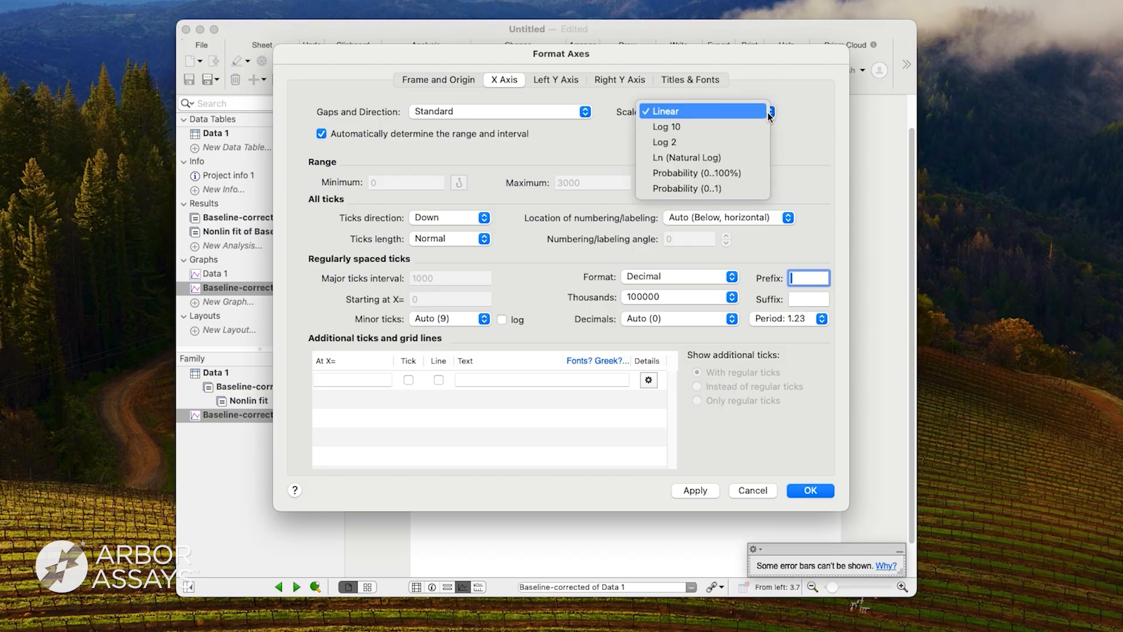
click(739, 126)
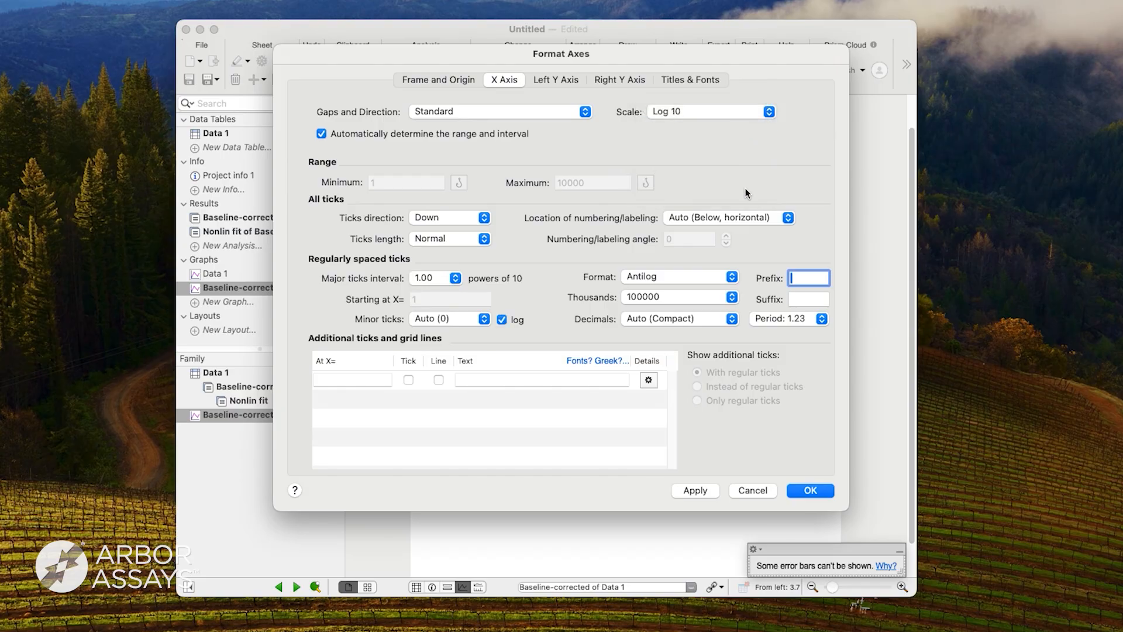
click(801, 485)
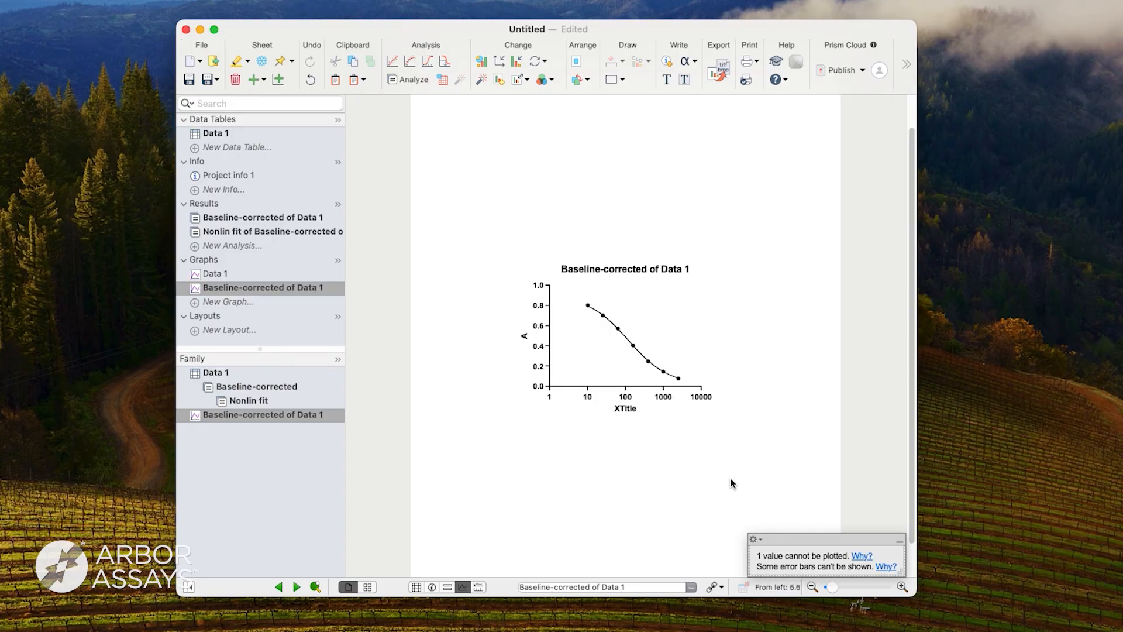
View the interpolated X values for the samples in the nonlinear fit results.
click(273, 231)
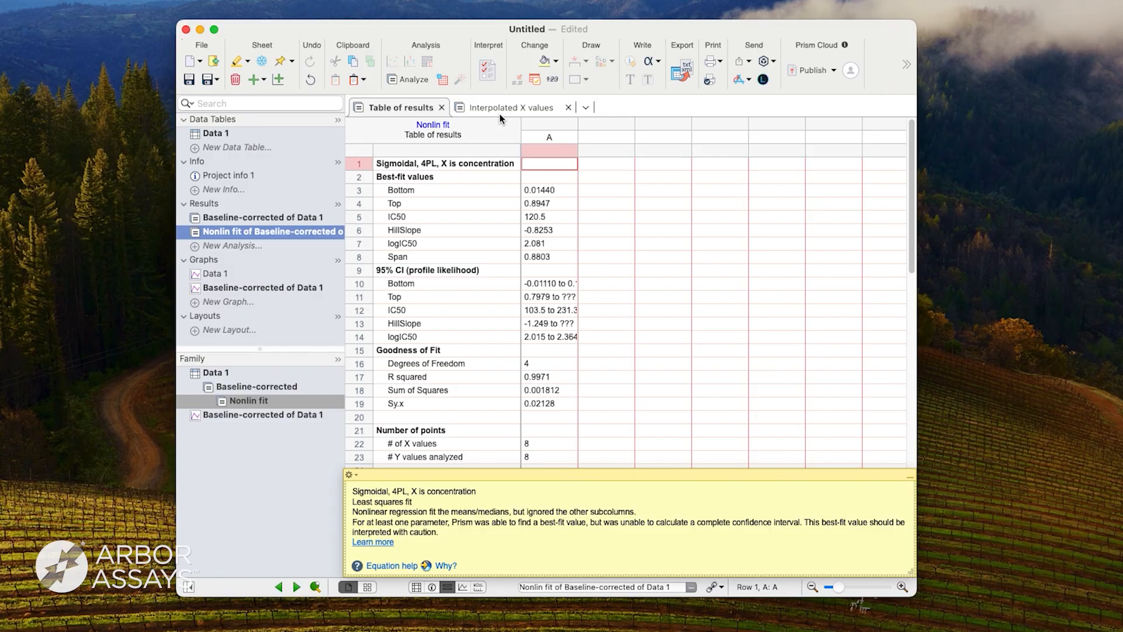
click(506, 108)
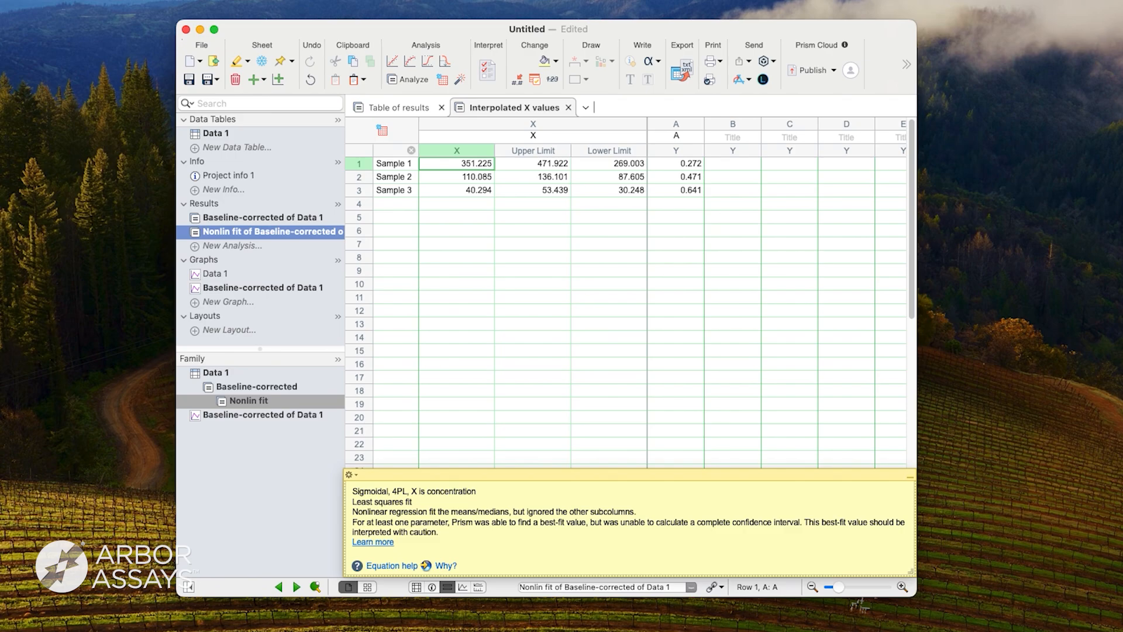
Start a Transform analysis of the baseline-corrected results using user-defined Y functions.
click(286, 388)
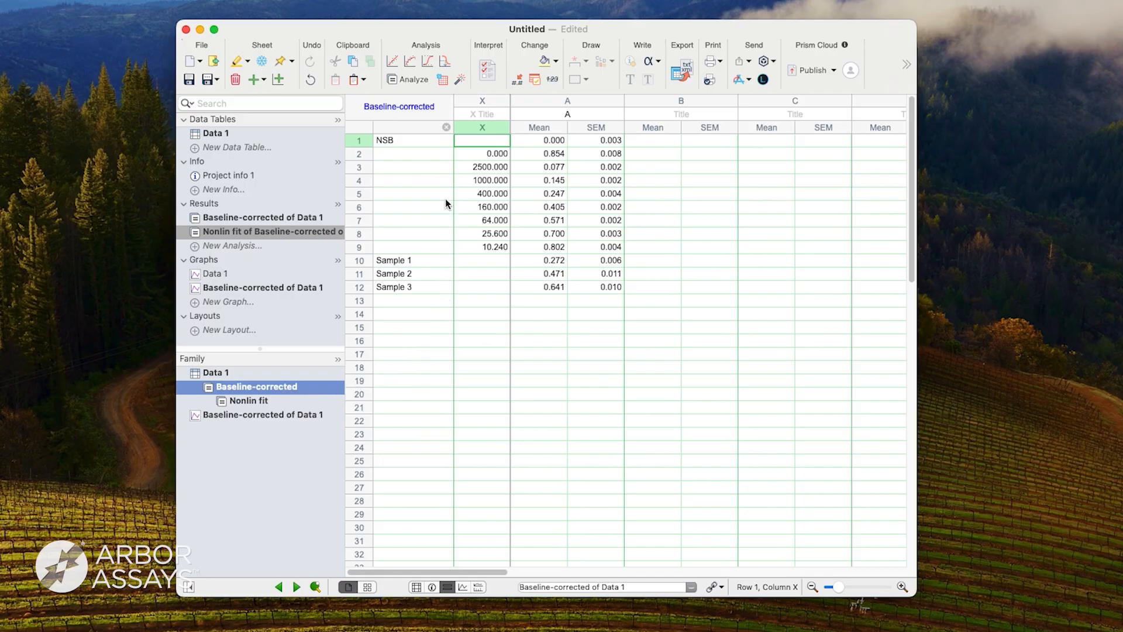
click(406, 79)
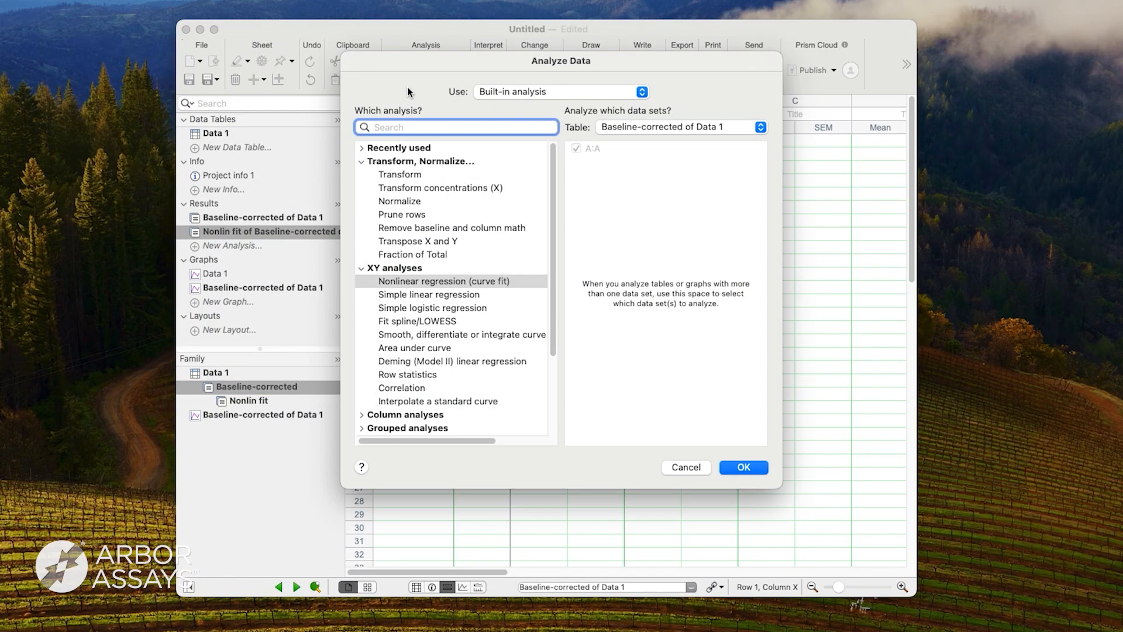
click(402, 173)
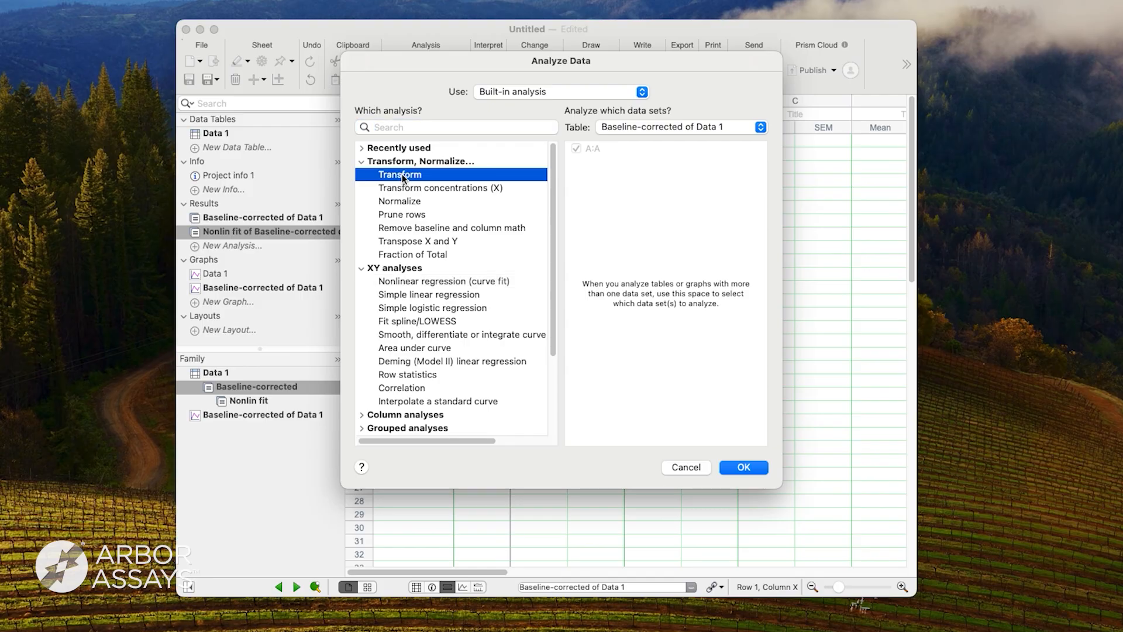
click(736, 467)
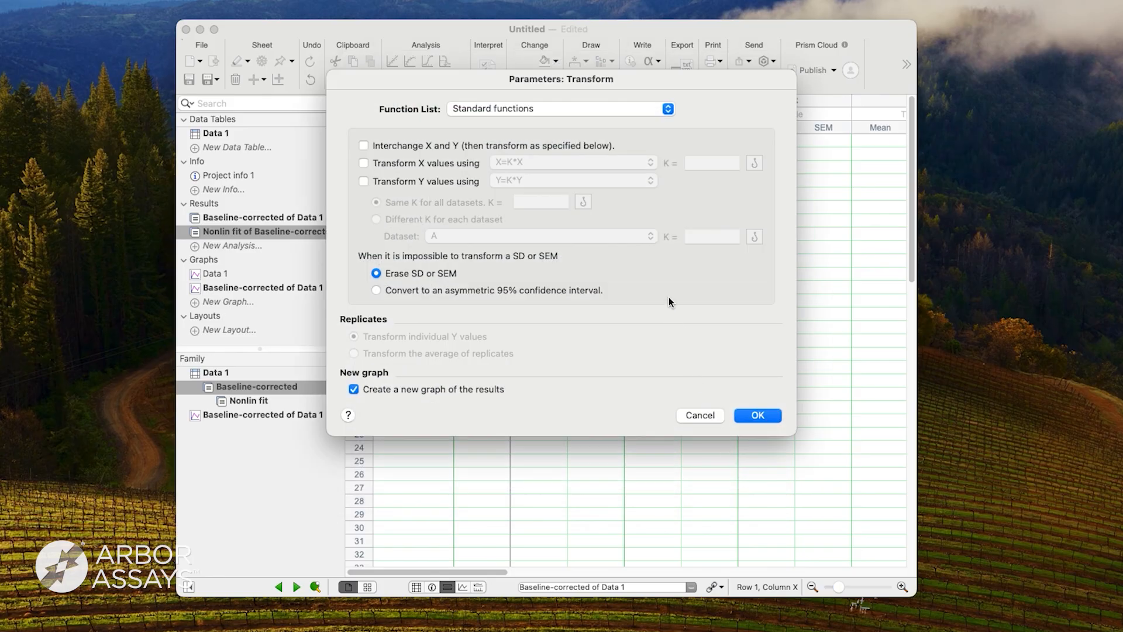
click(661, 113)
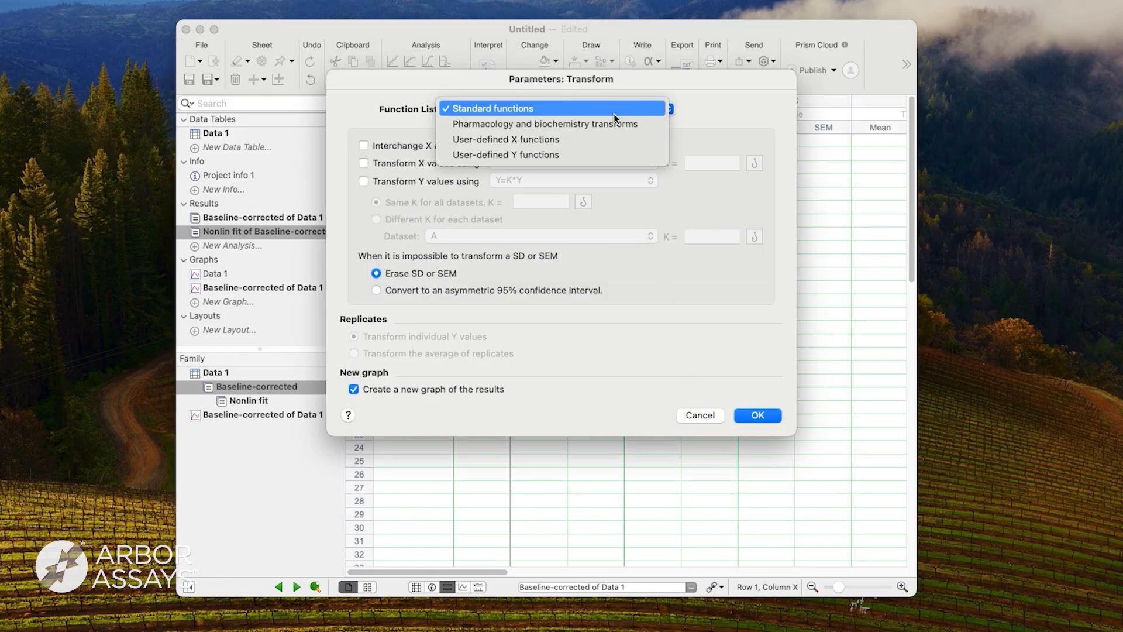
click(542, 156)
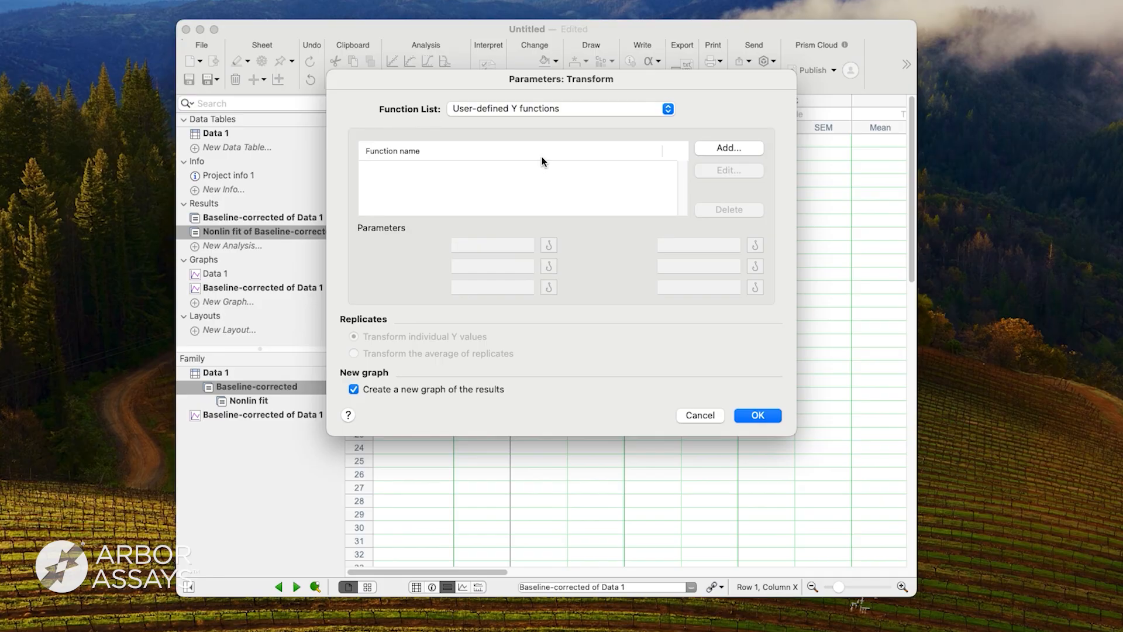
Add a user-defined Y function named %B/B0 with the equation Y=Y*100/B0.
click(717, 150)
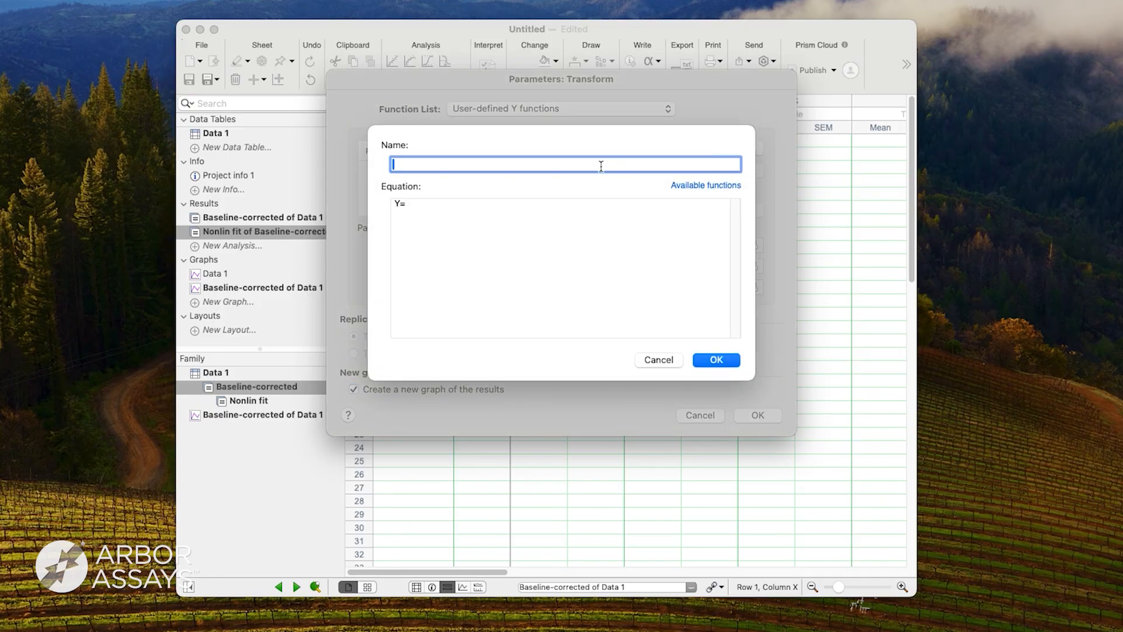
text(%B)
text(/B0)
click(405, 204)
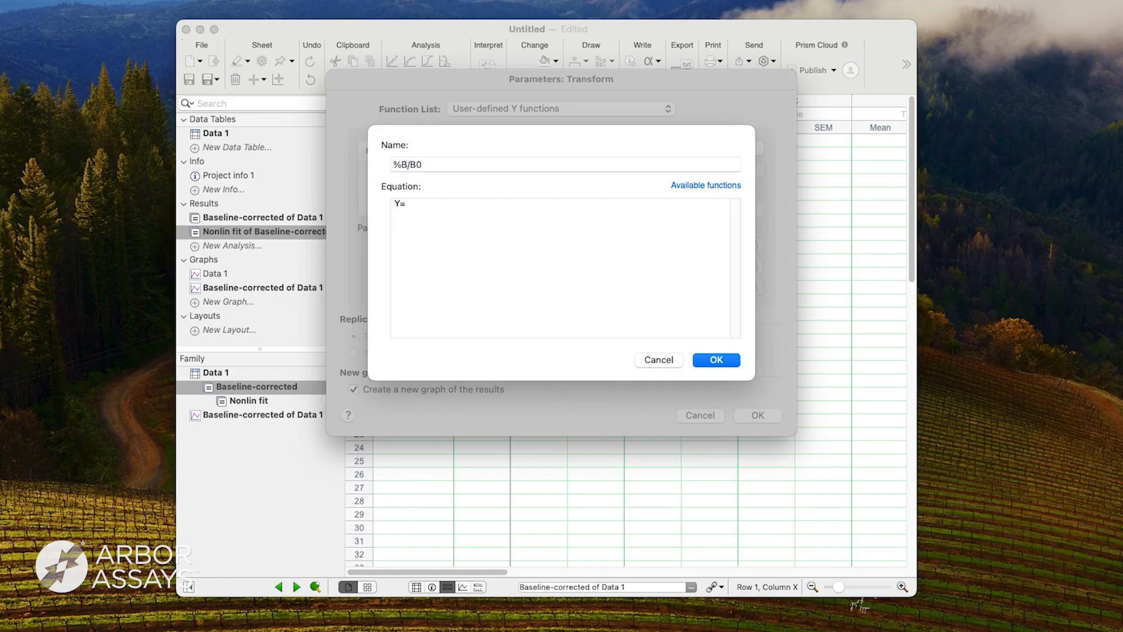
text(Y*100/B0)
click(728, 358)
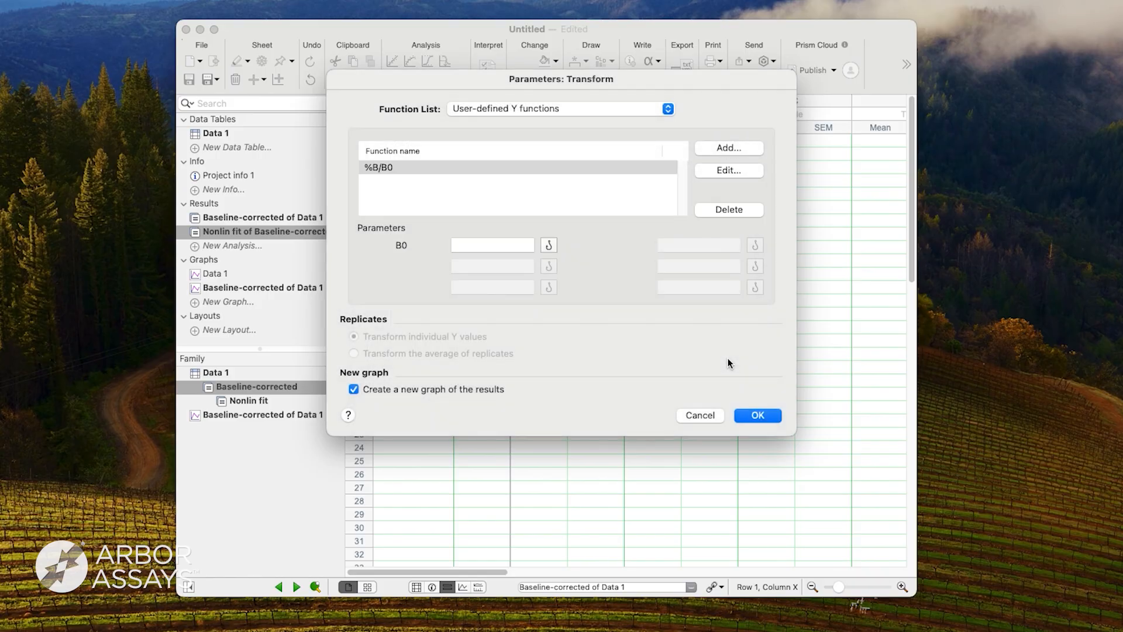
Set the B0 parameter to 0.854 and run the %B/B0 transform with a new graph of the results.
click(474, 243)
text(0.)
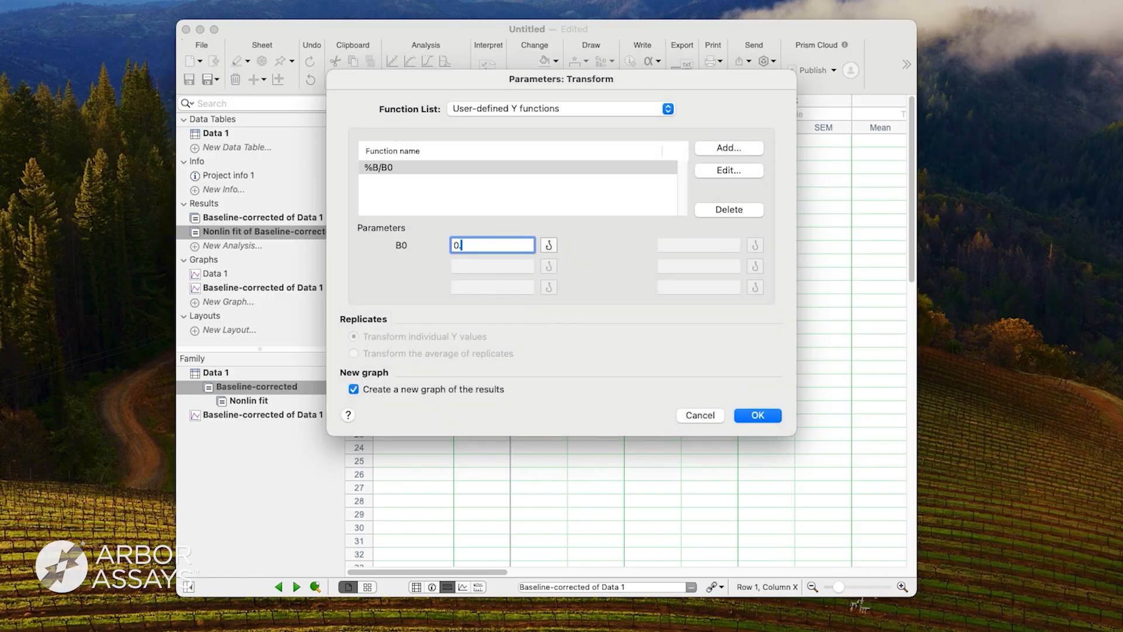
text(854)
click(750, 416)
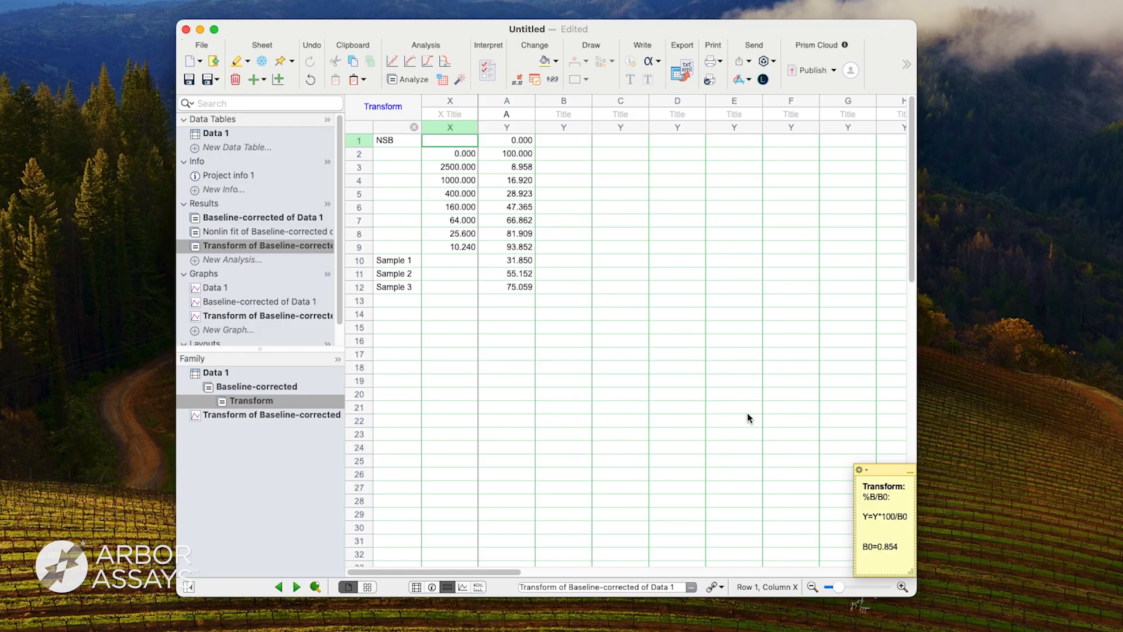
Set the X axis scale of the Transform of Baseline-corrected graph to Log 10, then return to the transform results table.
click(296, 315)
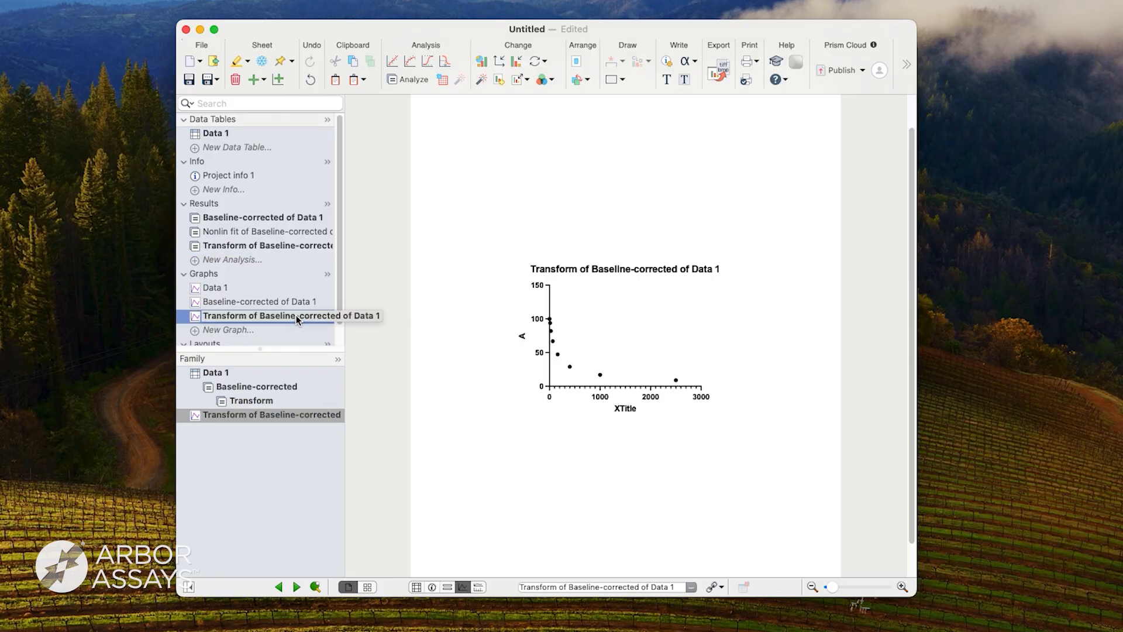
double_click(599, 398)
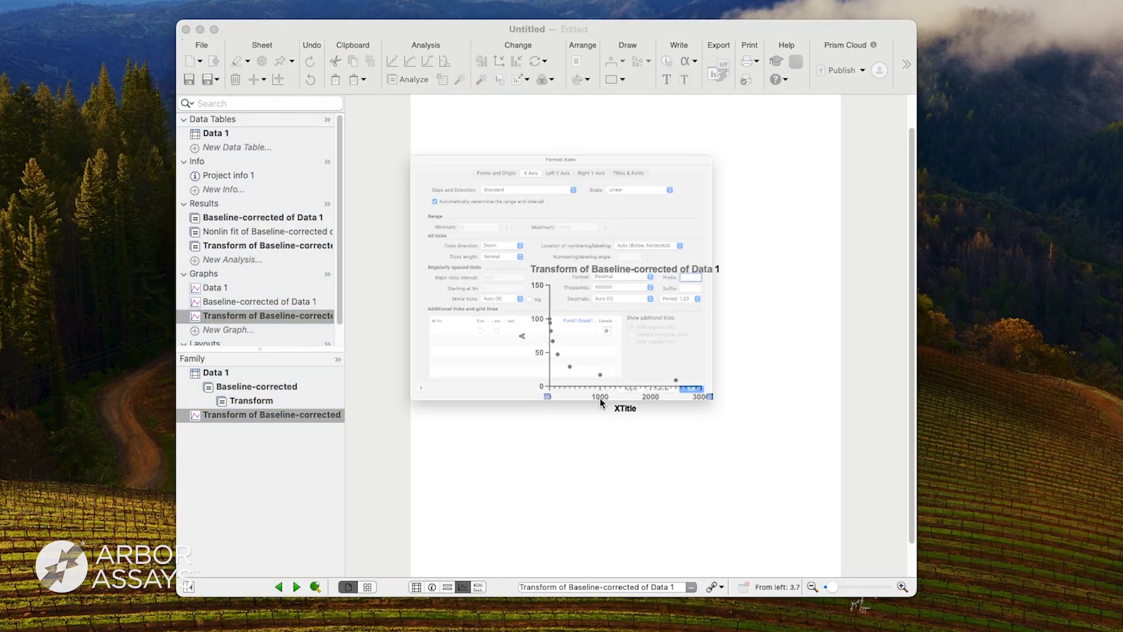
click(761, 111)
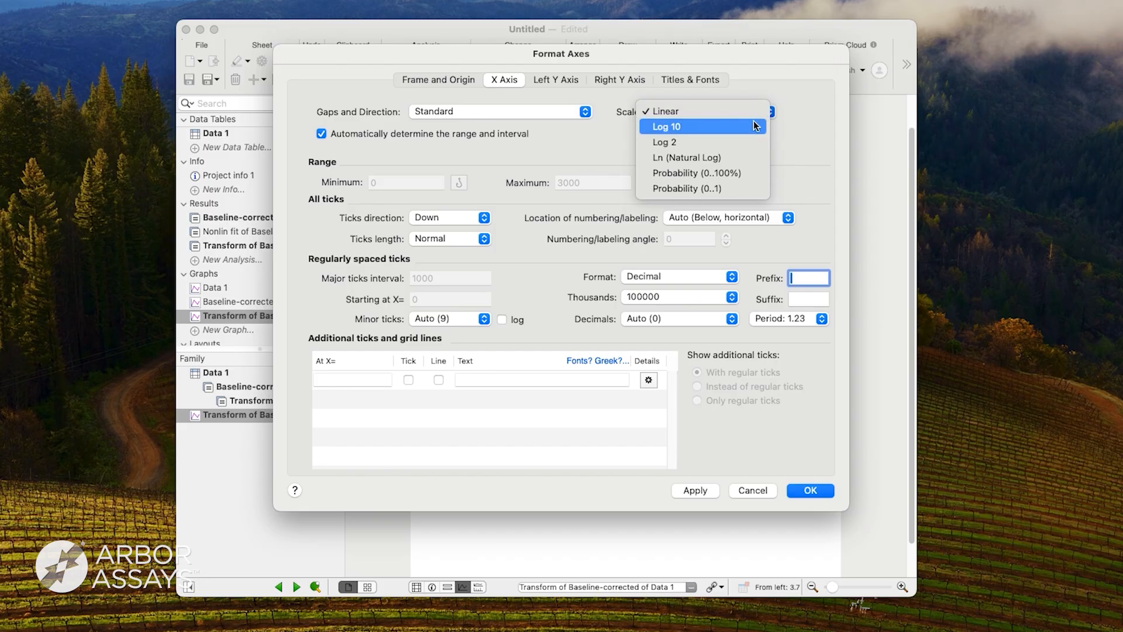
click(746, 126)
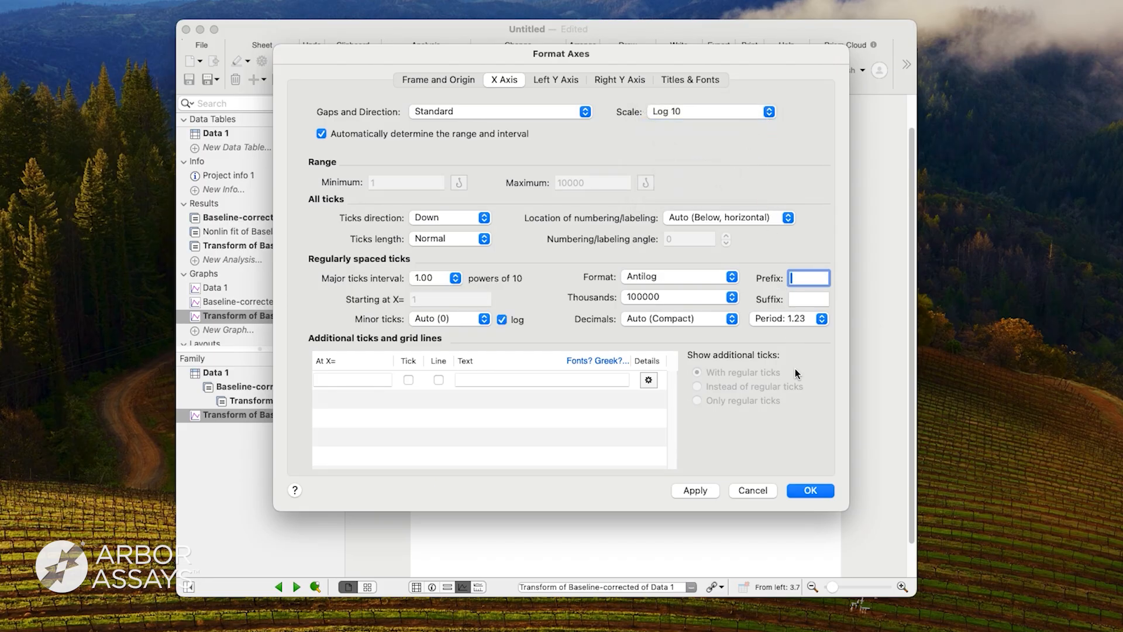
click(802, 489)
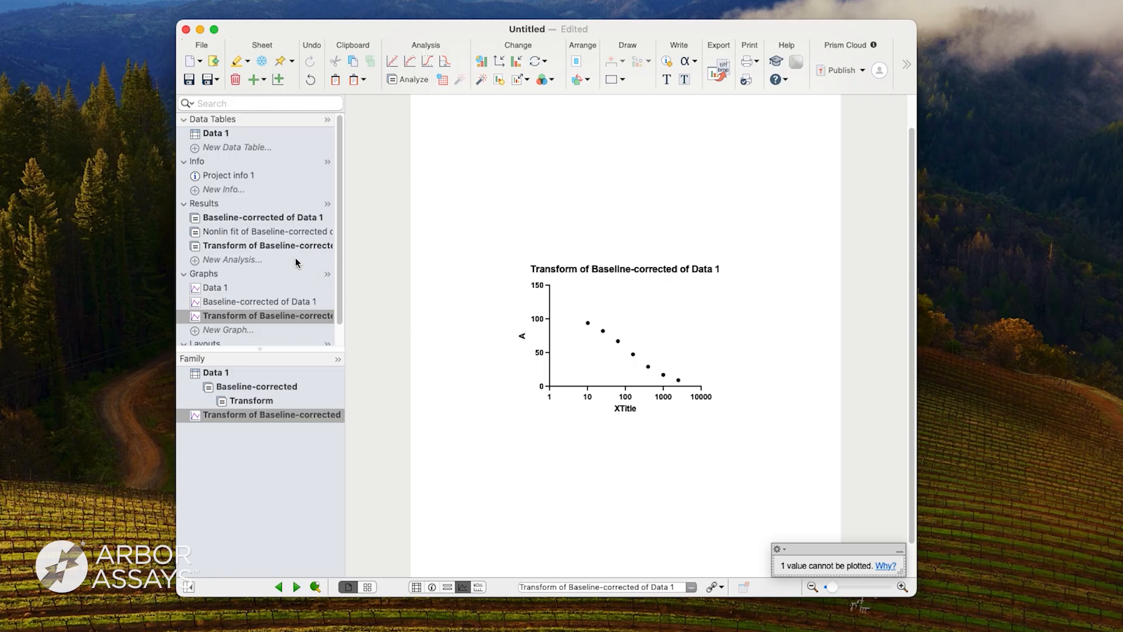
click(269, 246)
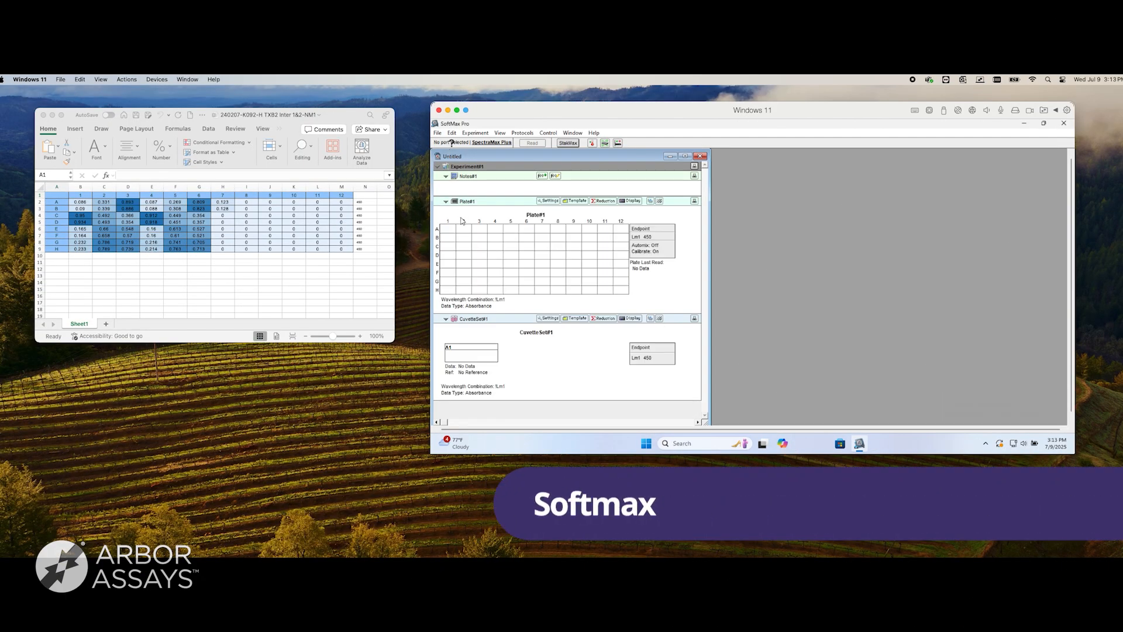
Copy the 96-well readings in B2:M9 from the Excel sheet into Plate#1 in SoftMax Pro and close the workbook.
click(446, 320)
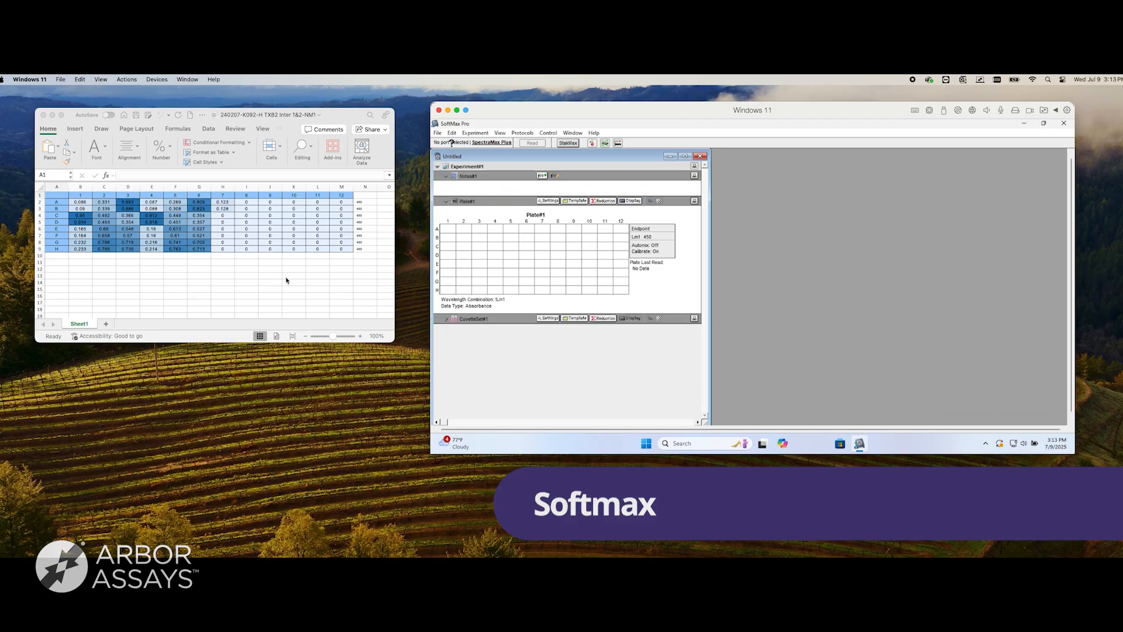
click(80, 202)
drag(80, 202, 338, 250)
key(super+c)
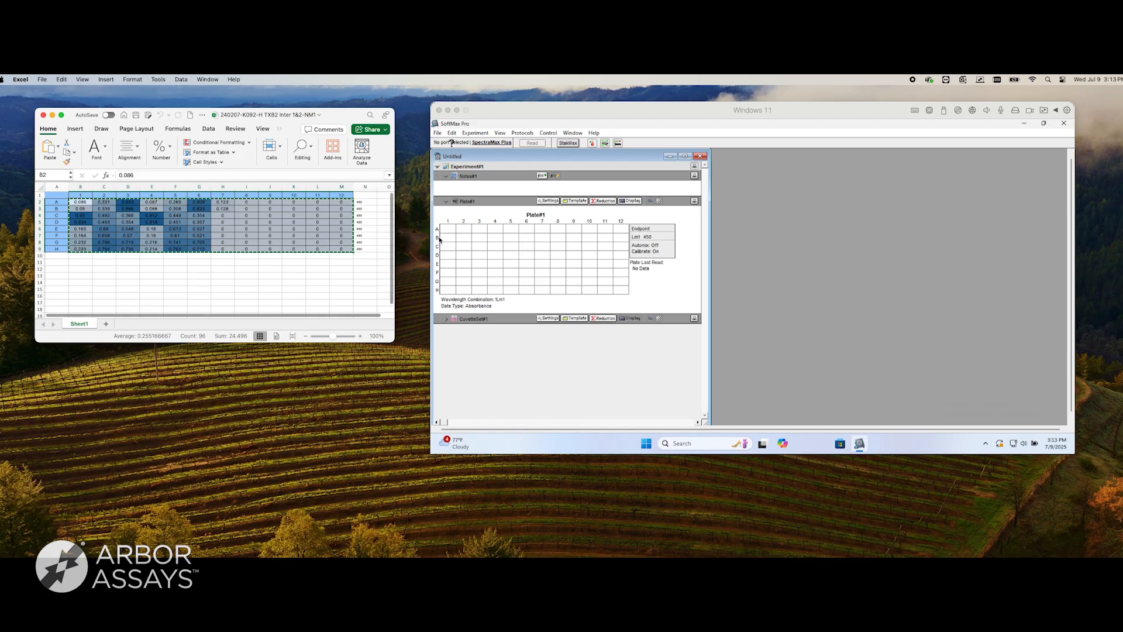
drag(448, 229, 621, 287)
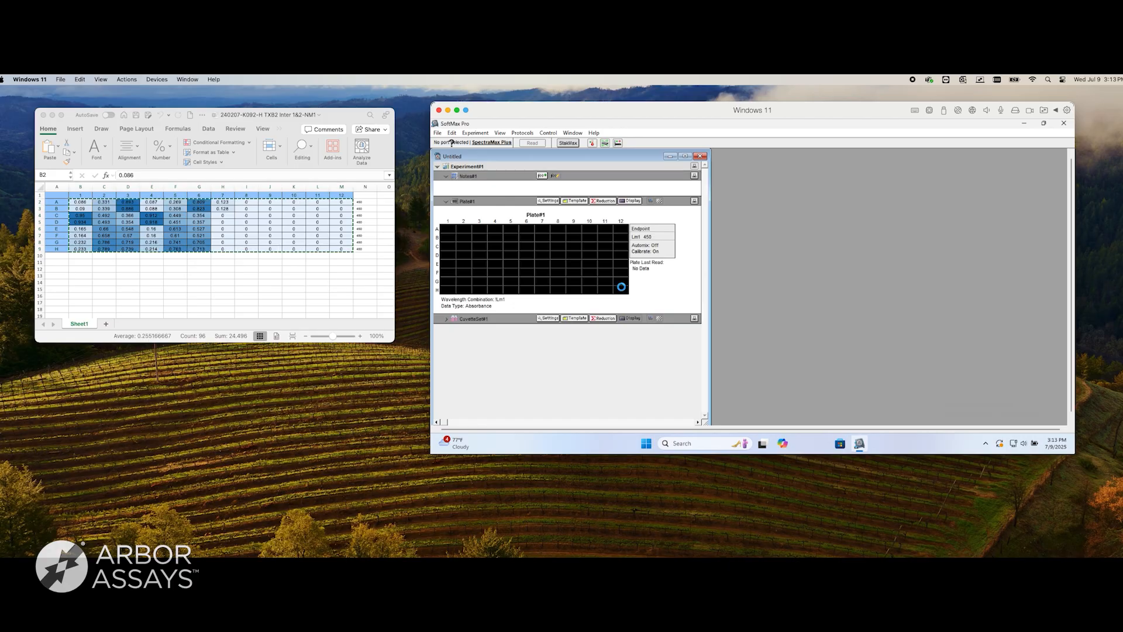
key(ctrl+v)
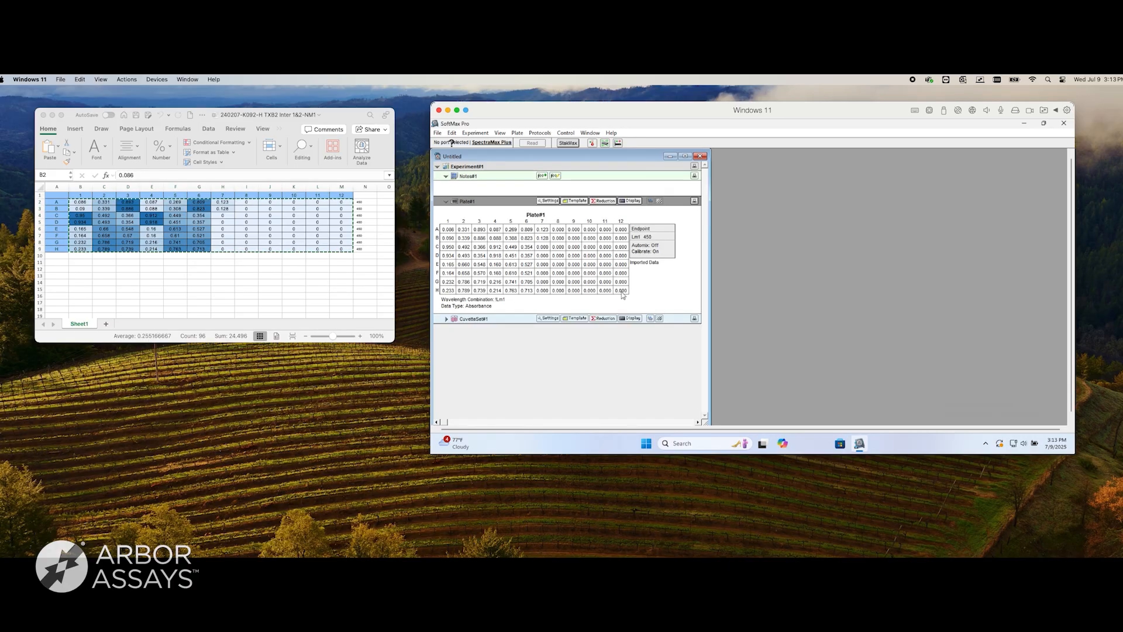
click(43, 116)
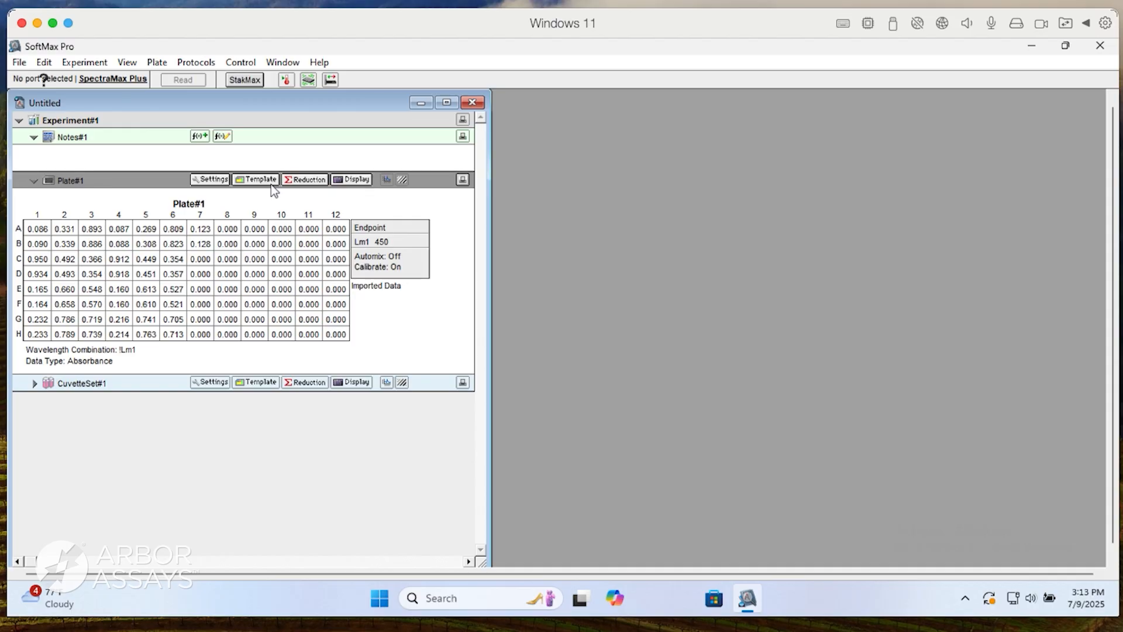
In the Plate#1 template, assign wells A1 and B1 to a new Basic-format group named NSB.
click(271, 181)
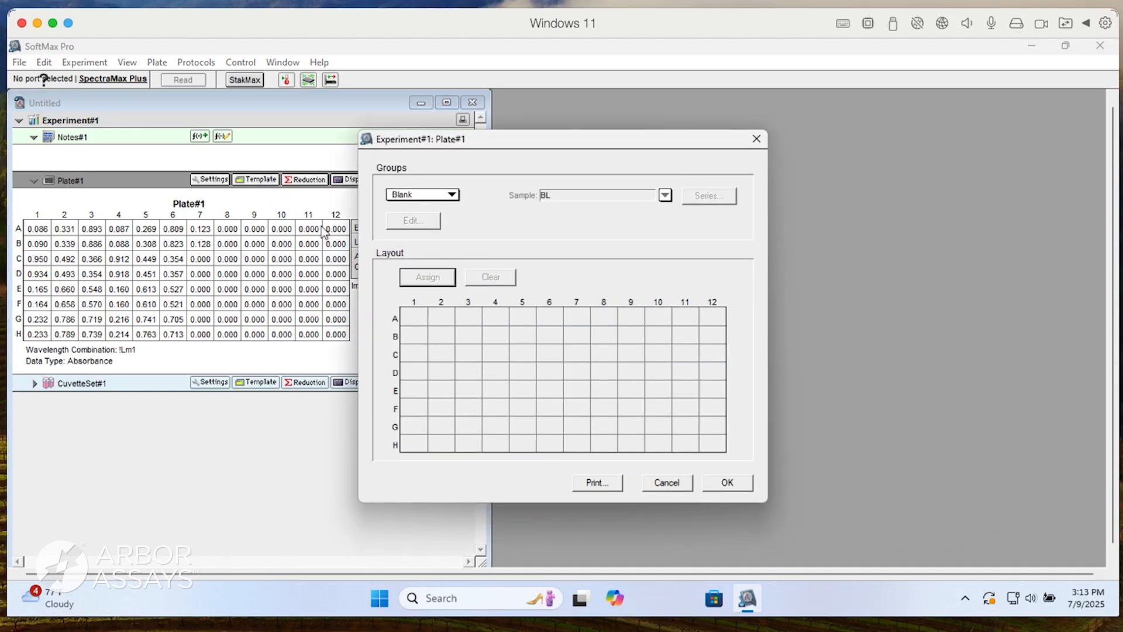
drag(411, 317, 413, 335)
click(427, 195)
click(433, 220)
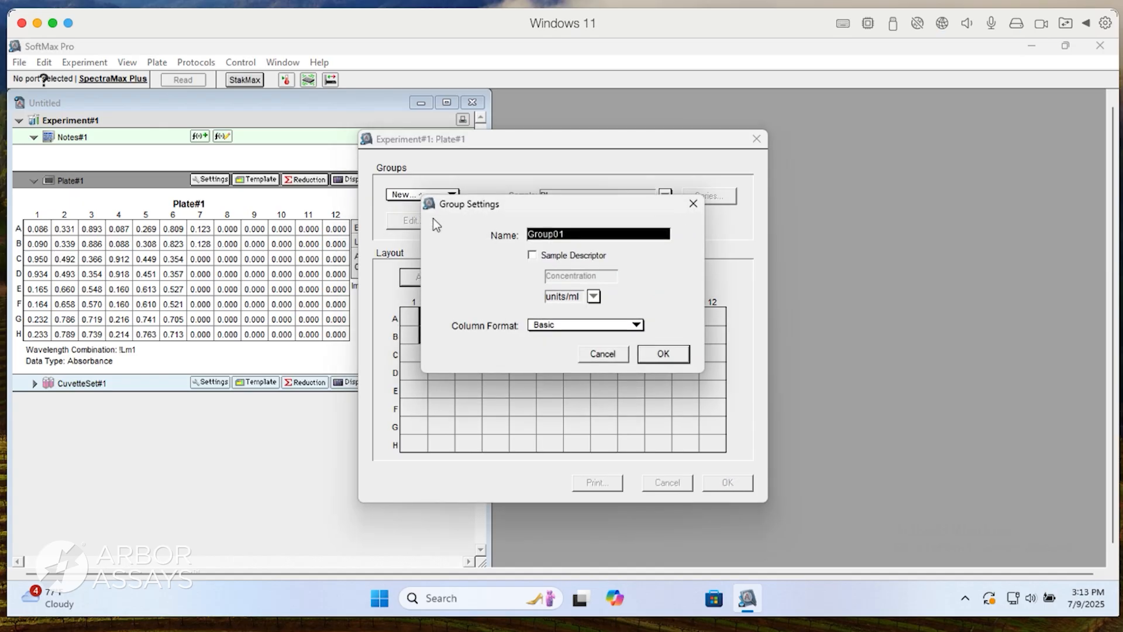
text(NSB)
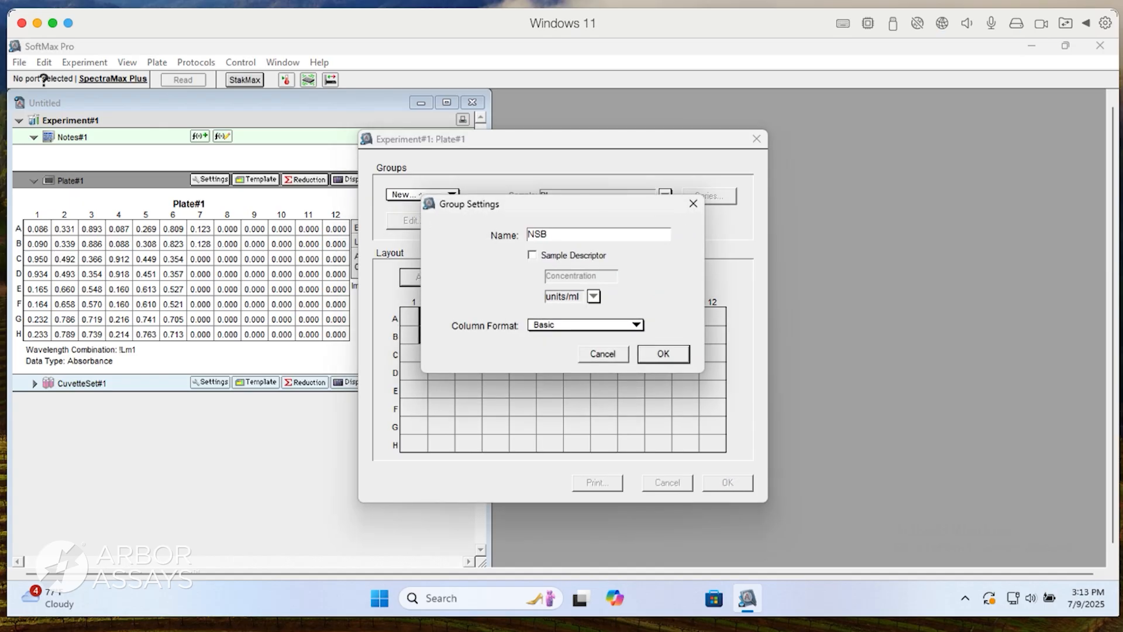
key(Return)
Assign wells C1 and D1 to a new Basic-format group named B0.
drag(413, 351, 418, 370)
click(434, 199)
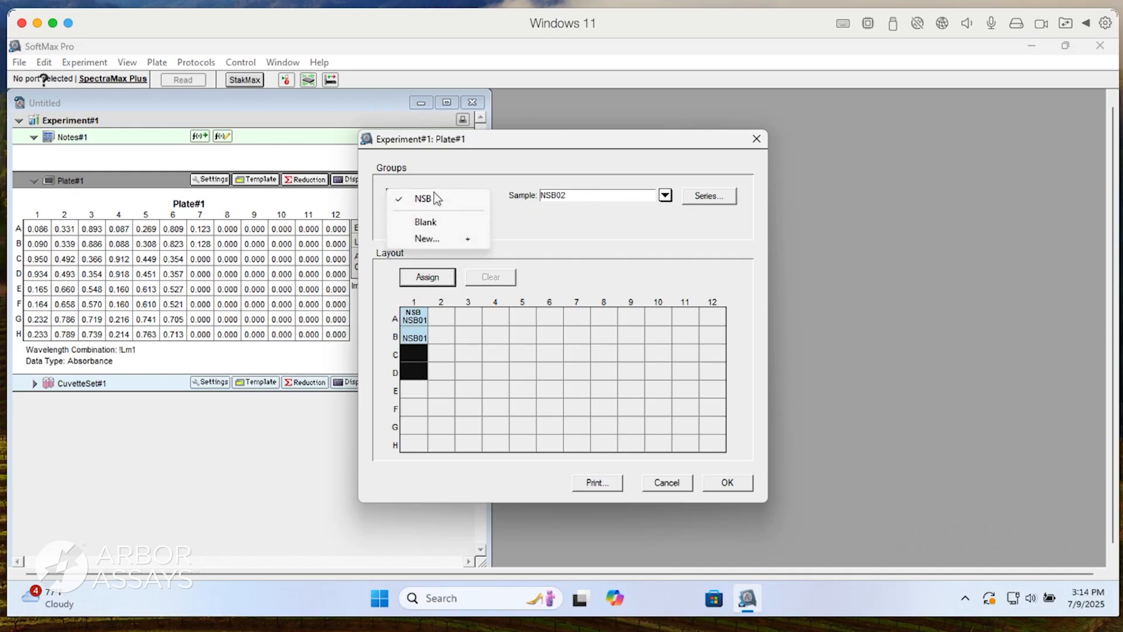
click(432, 234)
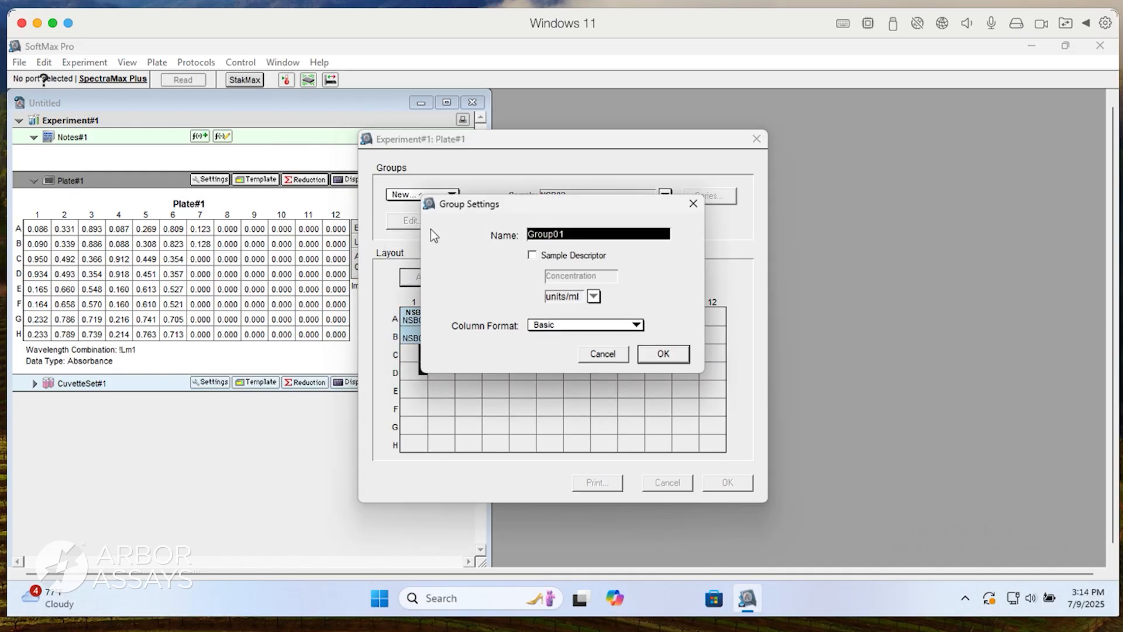
text(B0)
key(Return)
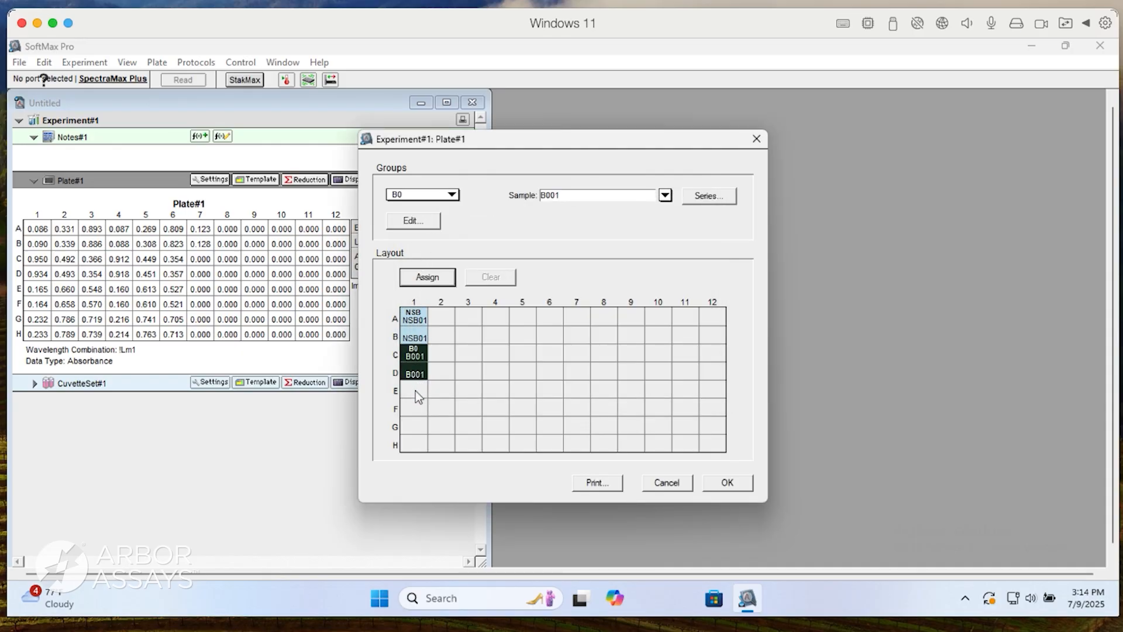
Assign wells E1:H1, A2:H2 and A3:B3 to a new group named Standards with Standards column format and pg/mL units.
drag(417, 396, 420, 408)
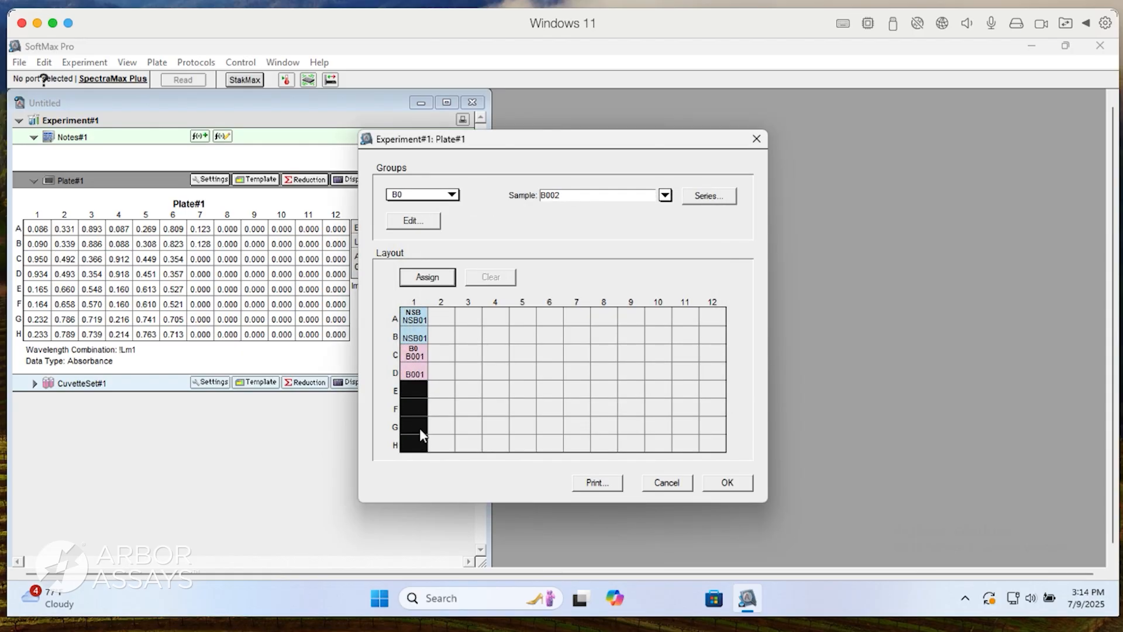
drag(448, 317, 447, 434)
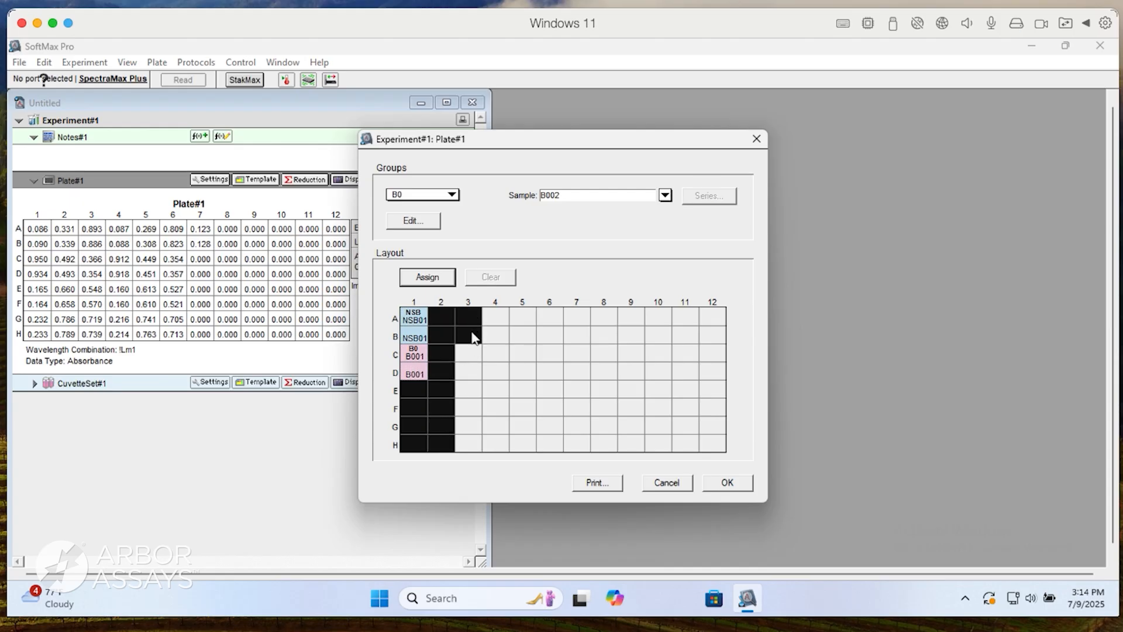
click(451, 199)
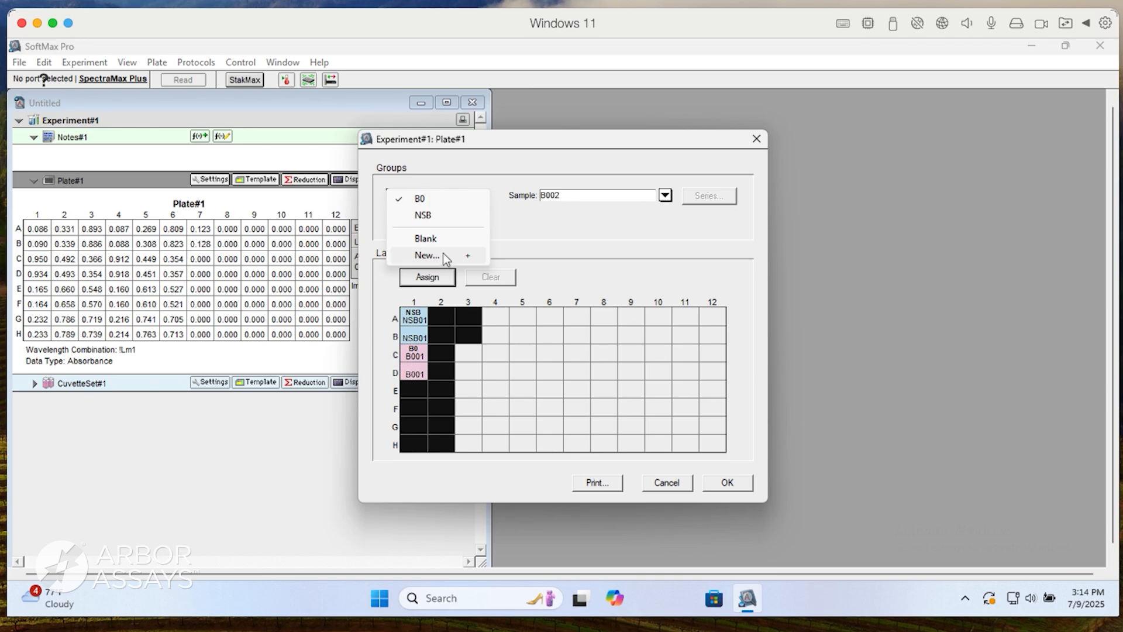
click(444, 252)
text(St)
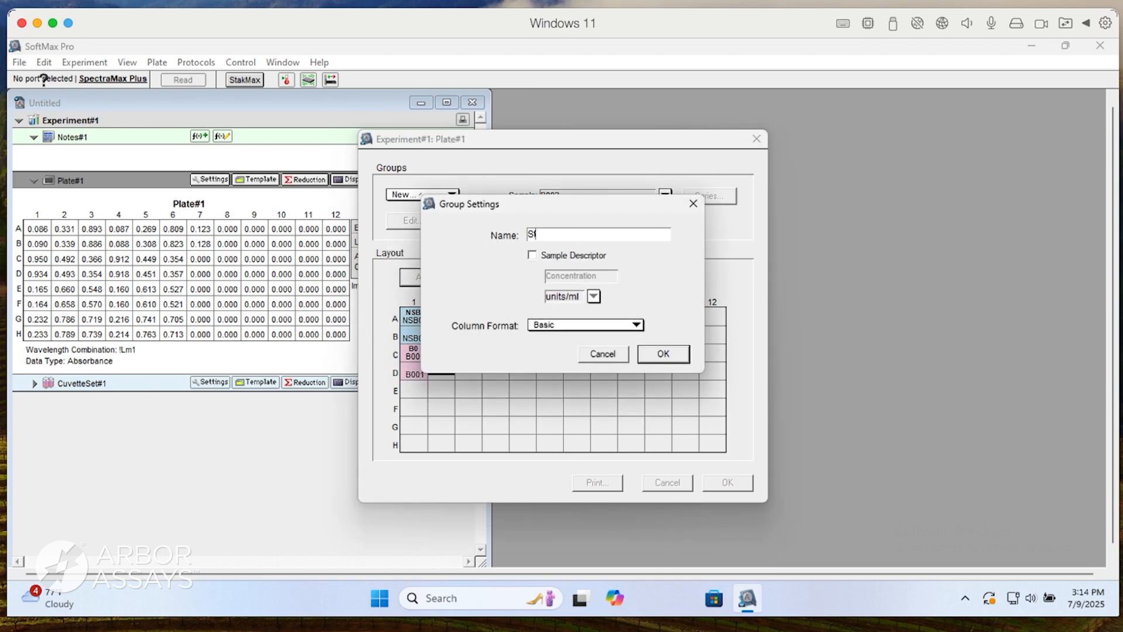
text(andards)
click(587, 326)
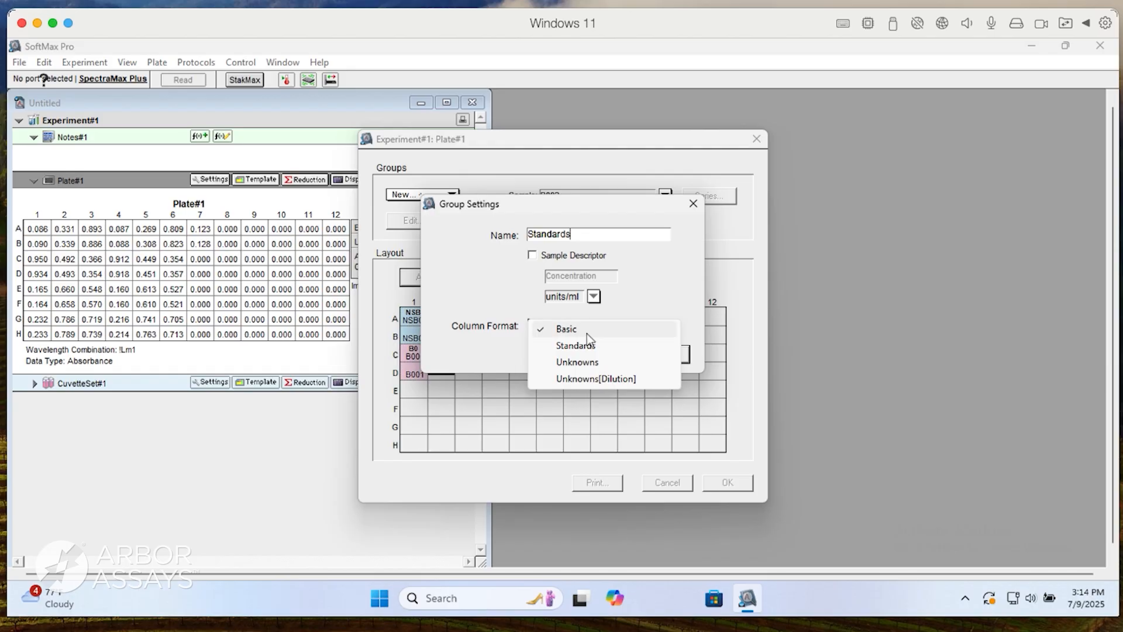
click(582, 346)
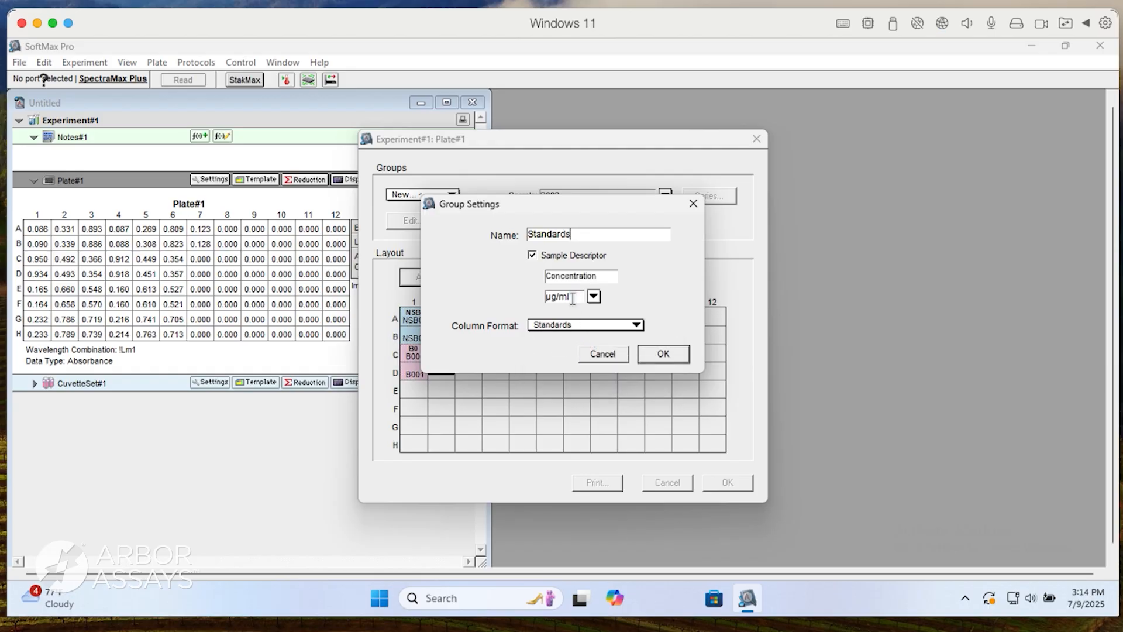
drag(572, 298, 537, 298)
text(pg/mL)
key(Return)
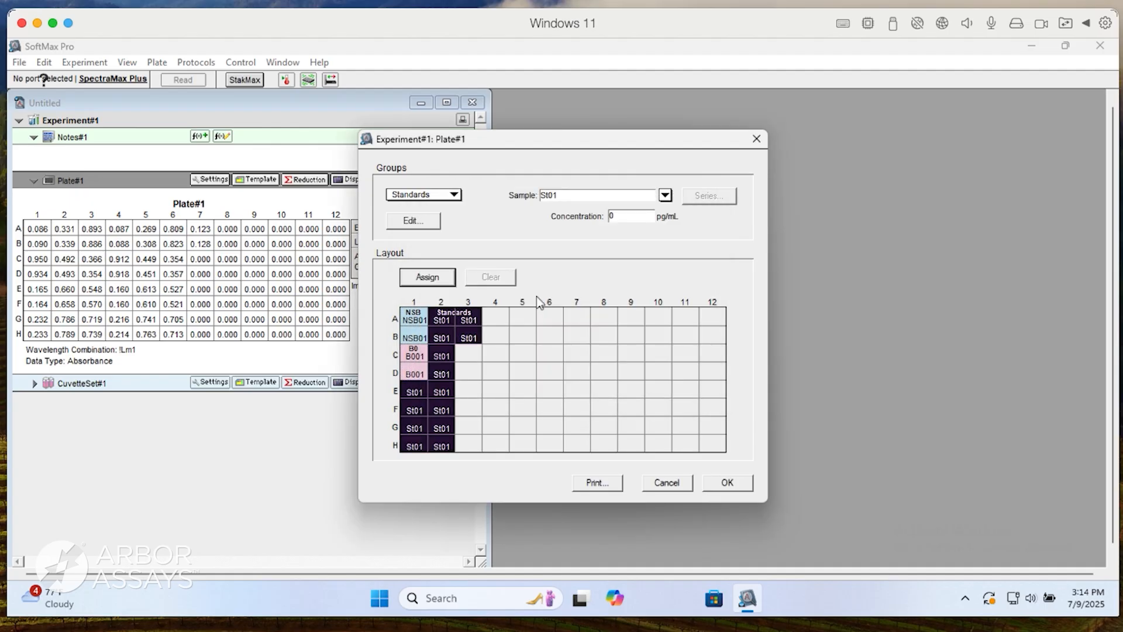
click(527, 334)
Number wells E1:H1 as a standard series from St01, starting from the left with 2 replicates, at 2500 pg/mL divided by 2.5.
drag(424, 393, 410, 446)
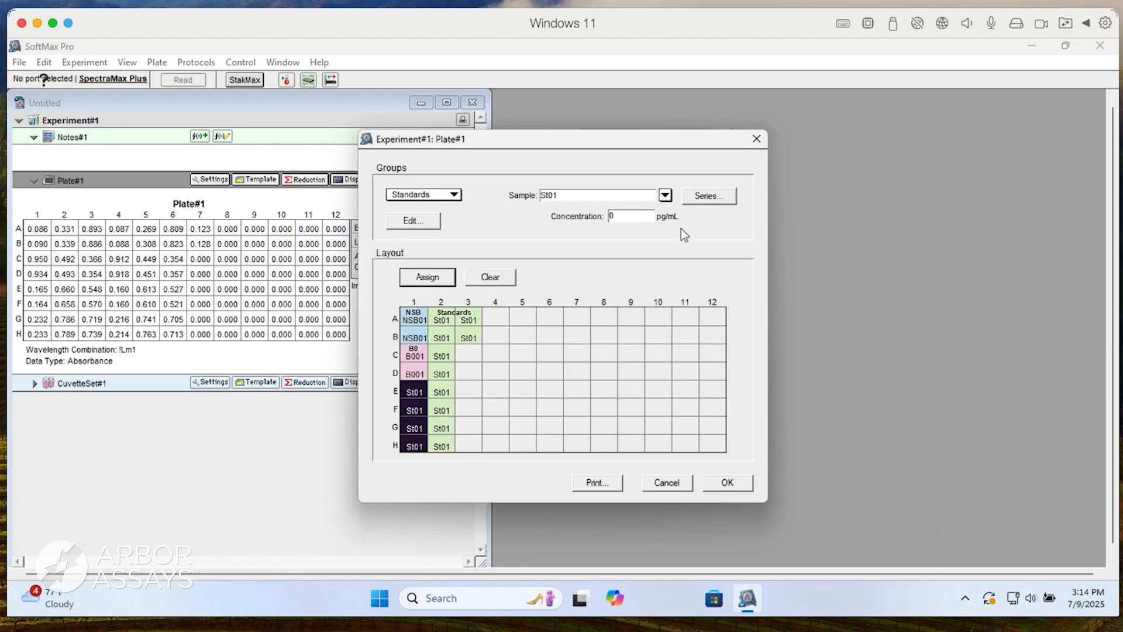
click(701, 200)
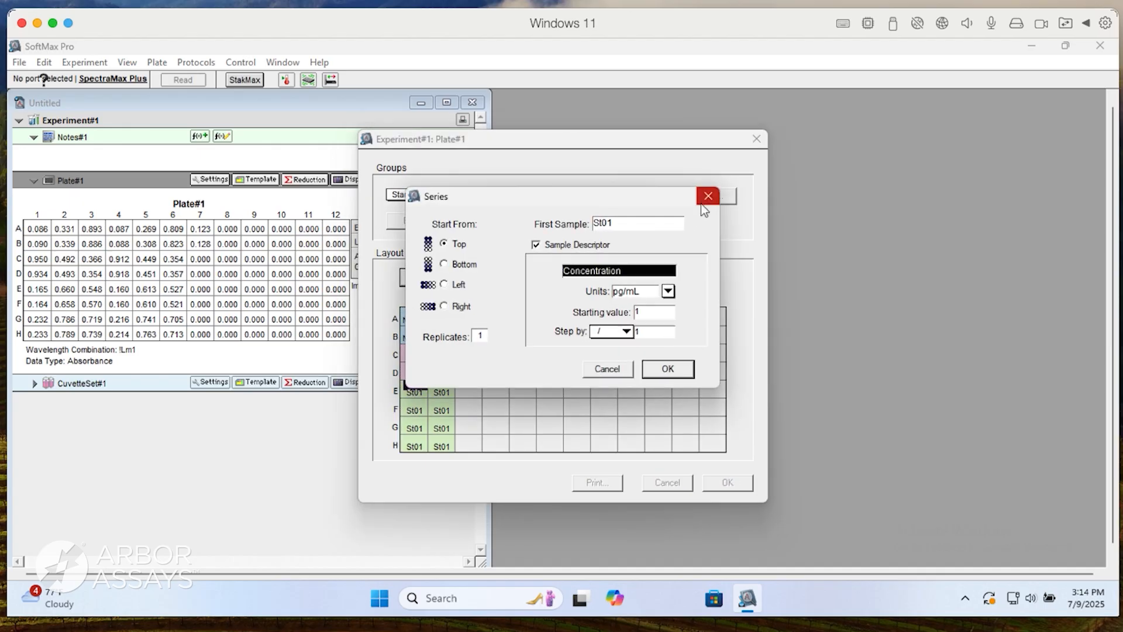
double_click(637, 311)
text(2500)
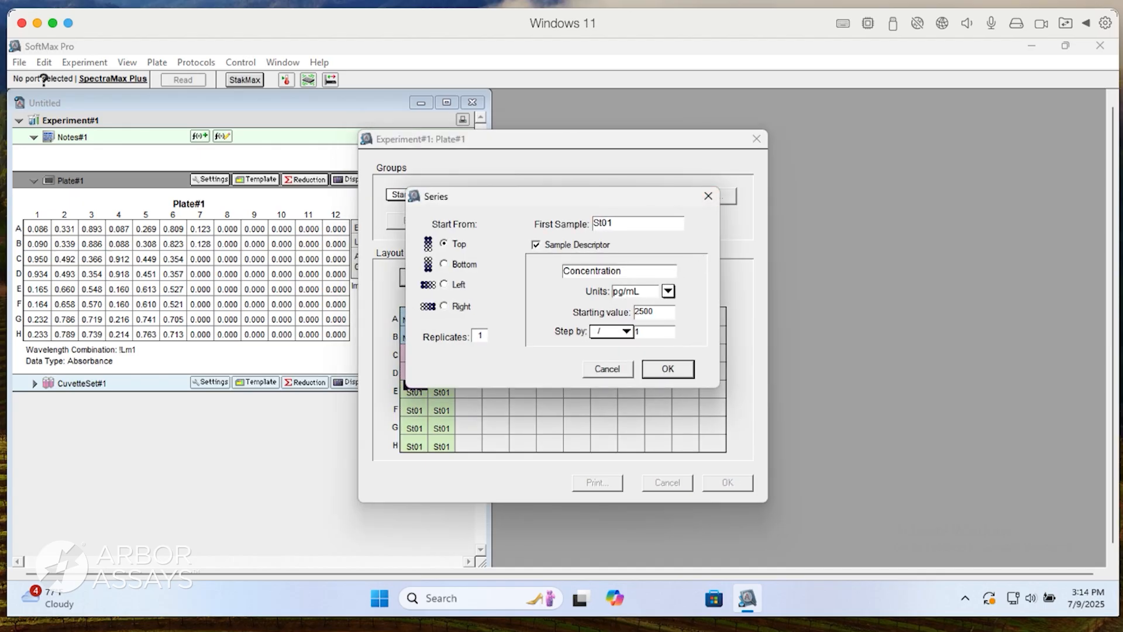
key(Tab)
text(2.5)
click(444, 285)
click(496, 332)
click(668, 369)
click(529, 373)
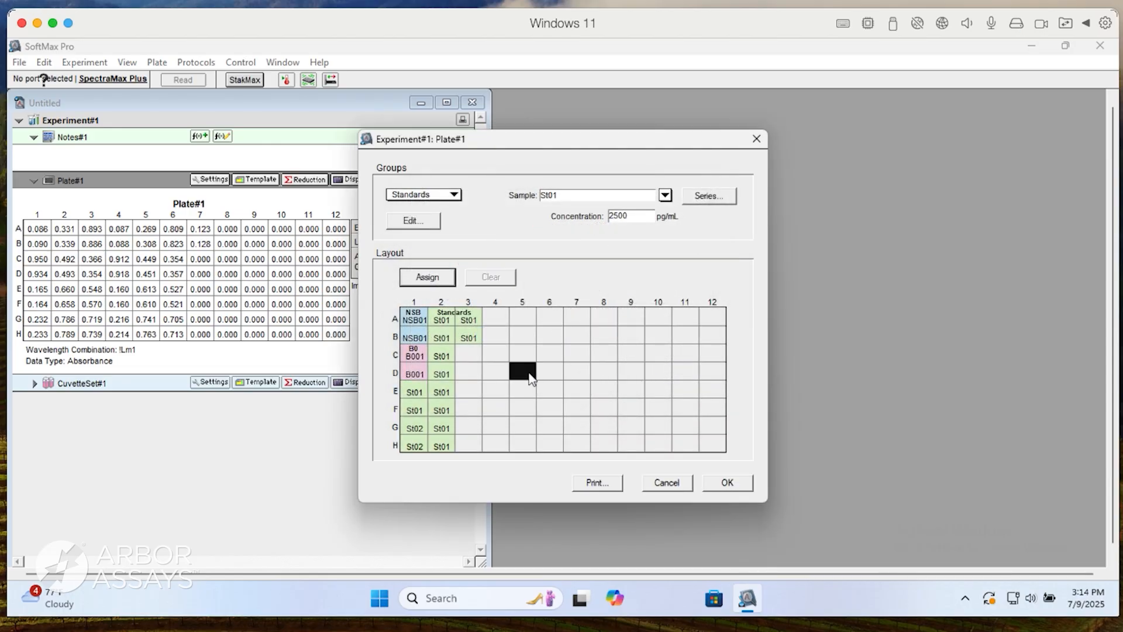
Number wells A2:H2 as a series from St03, starting from the left with 2 replicates, at 400 pg/mL divided by 2.5.
drag(451, 322, 443, 441)
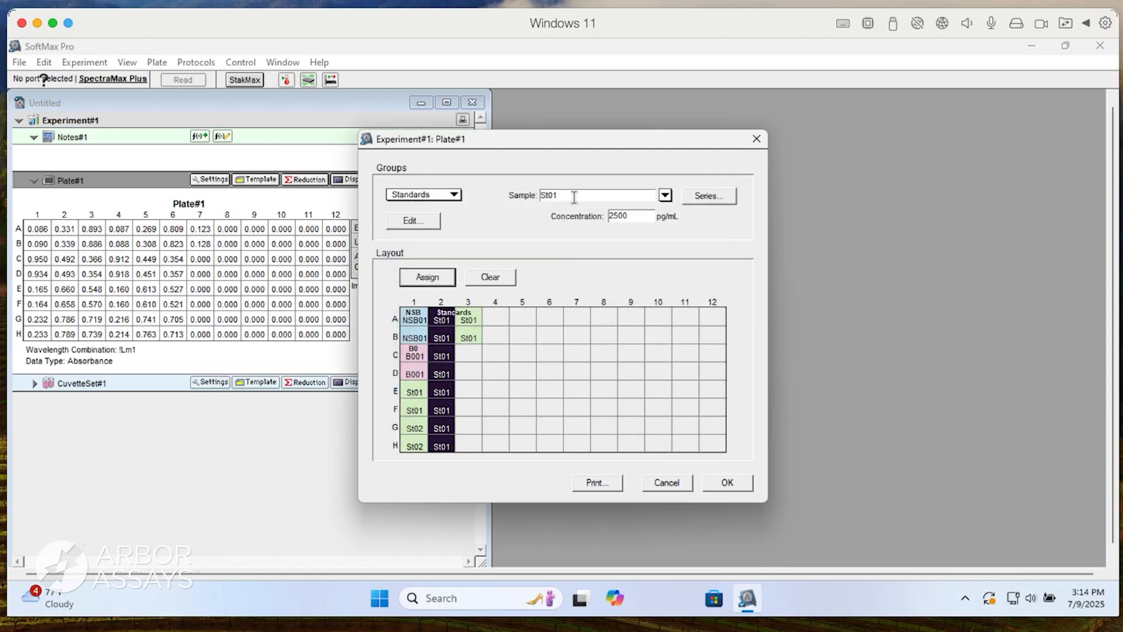
key(BackSpace)
text(3)
click(696, 197)
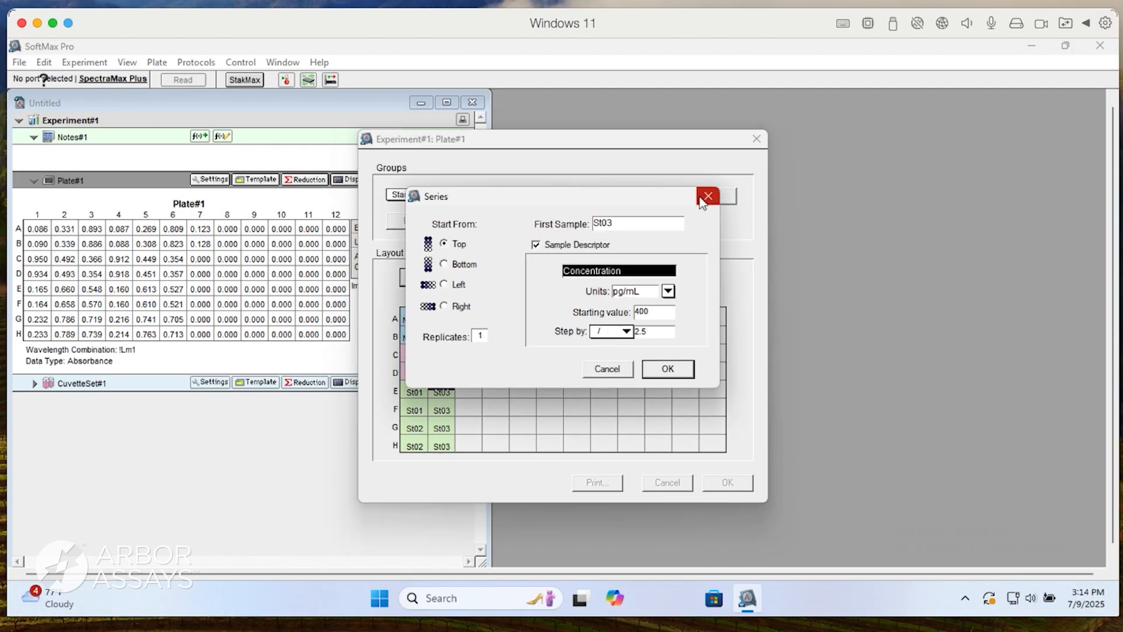
click(461, 280)
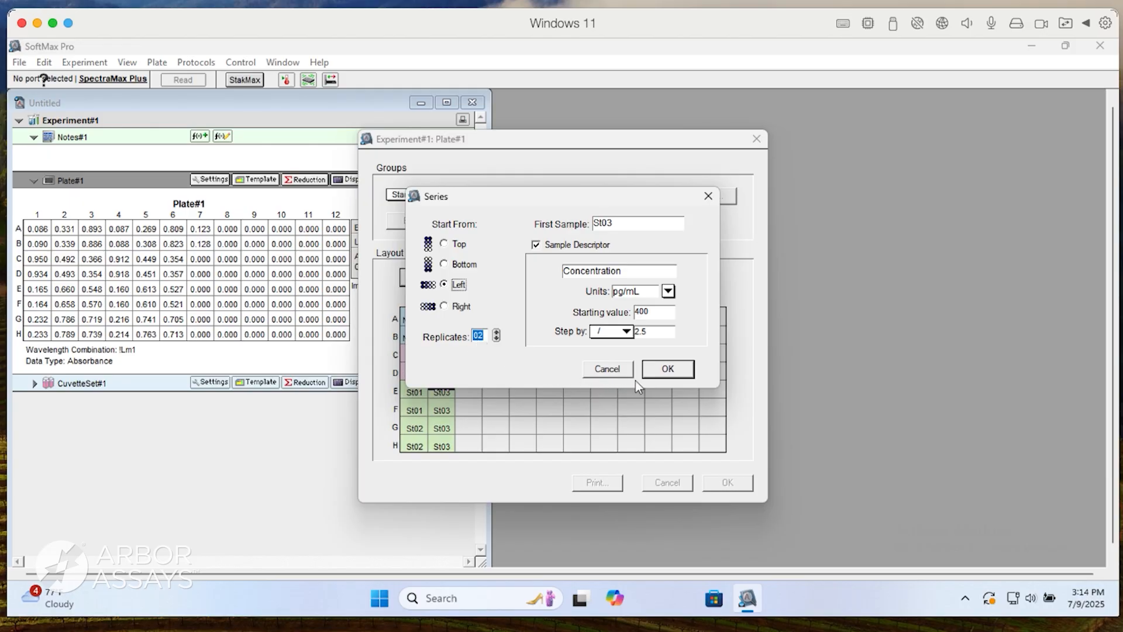
click(662, 374)
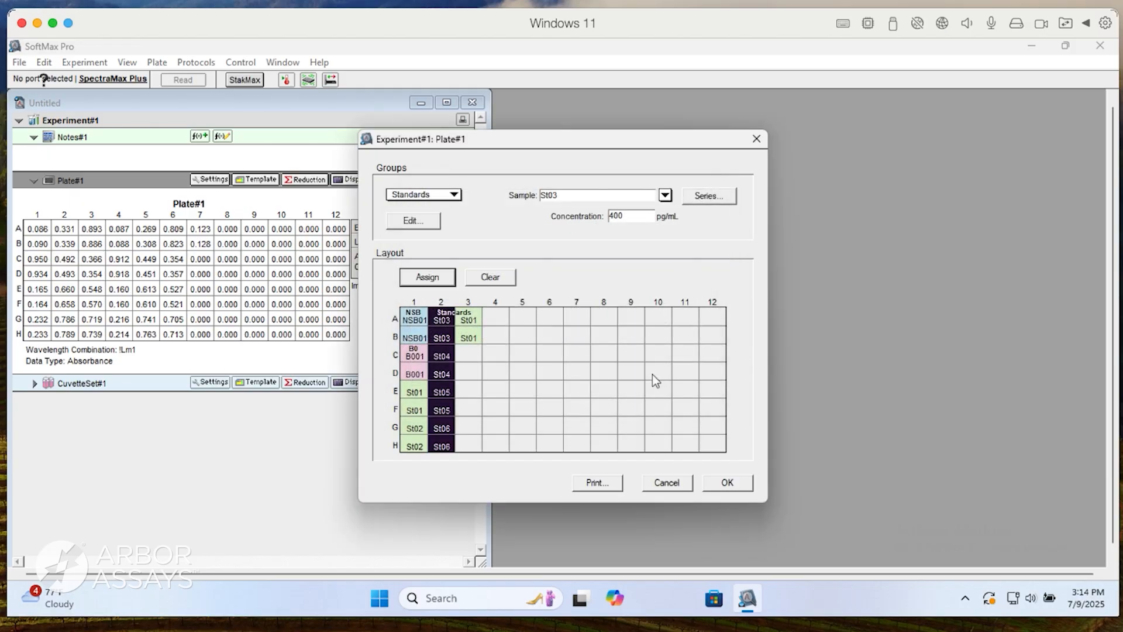
Define wells A3:B3 as duplicates of standard St07 at 10.24 pg/mL, using a series that starts from the left.
click(468, 322)
drag(467, 327, 468, 338)
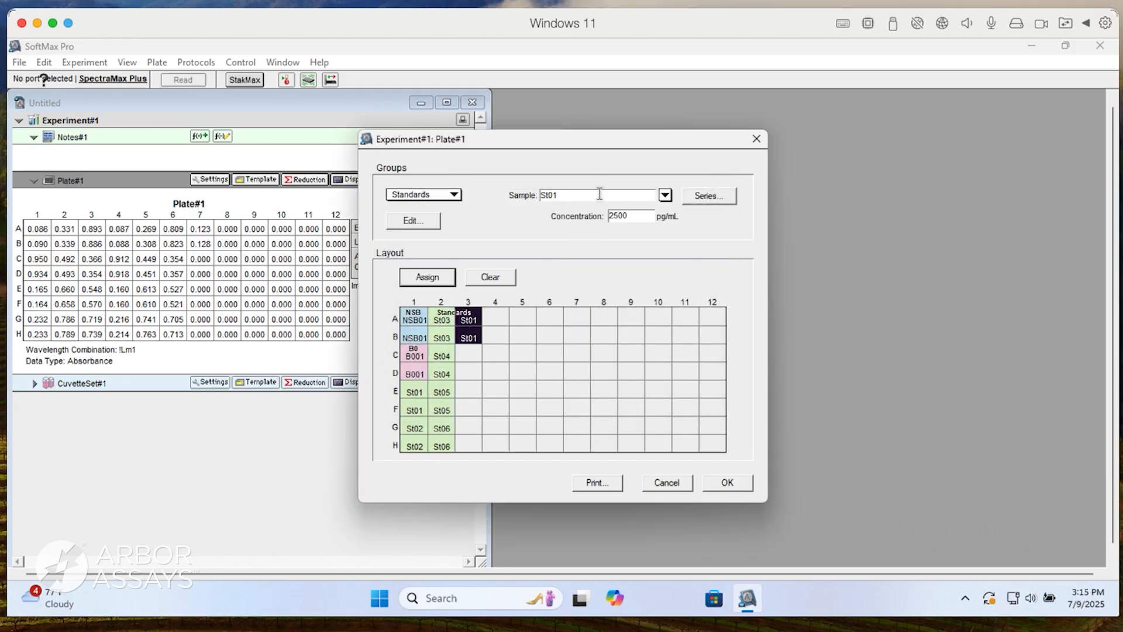
key(BackSpace)
text(7)
key(Return)
click(708, 196)
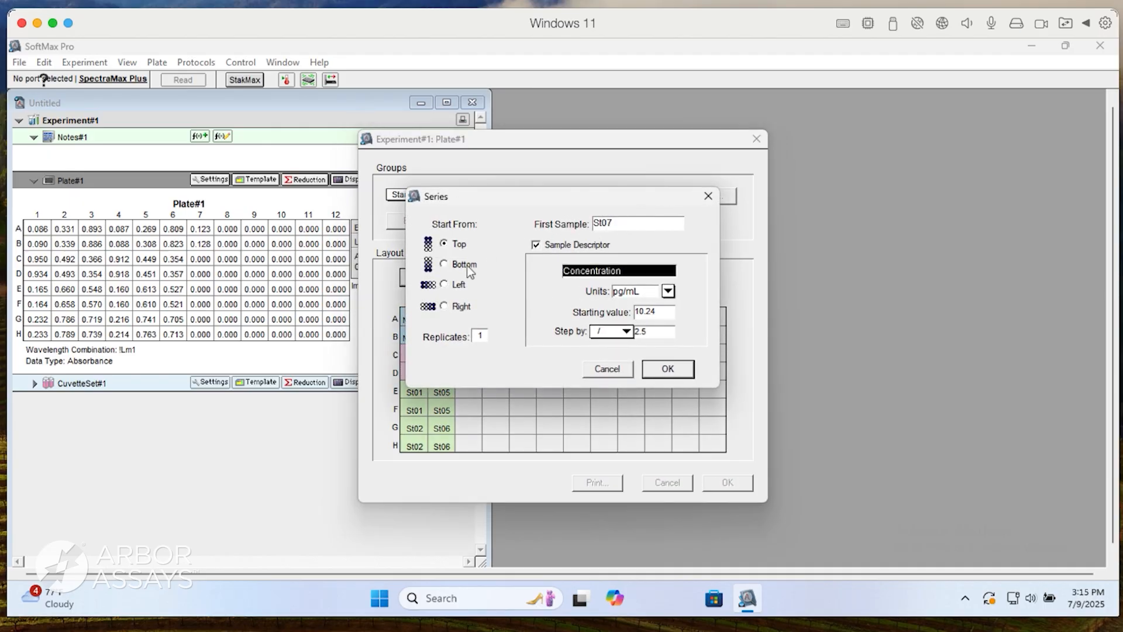
click(444, 285)
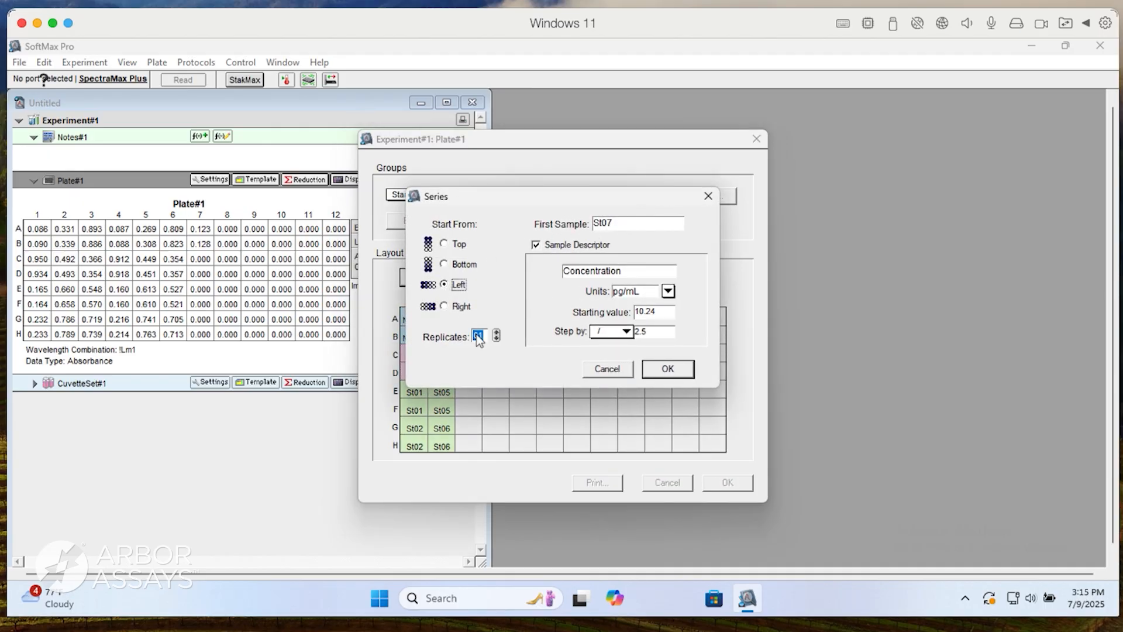
click(667, 369)
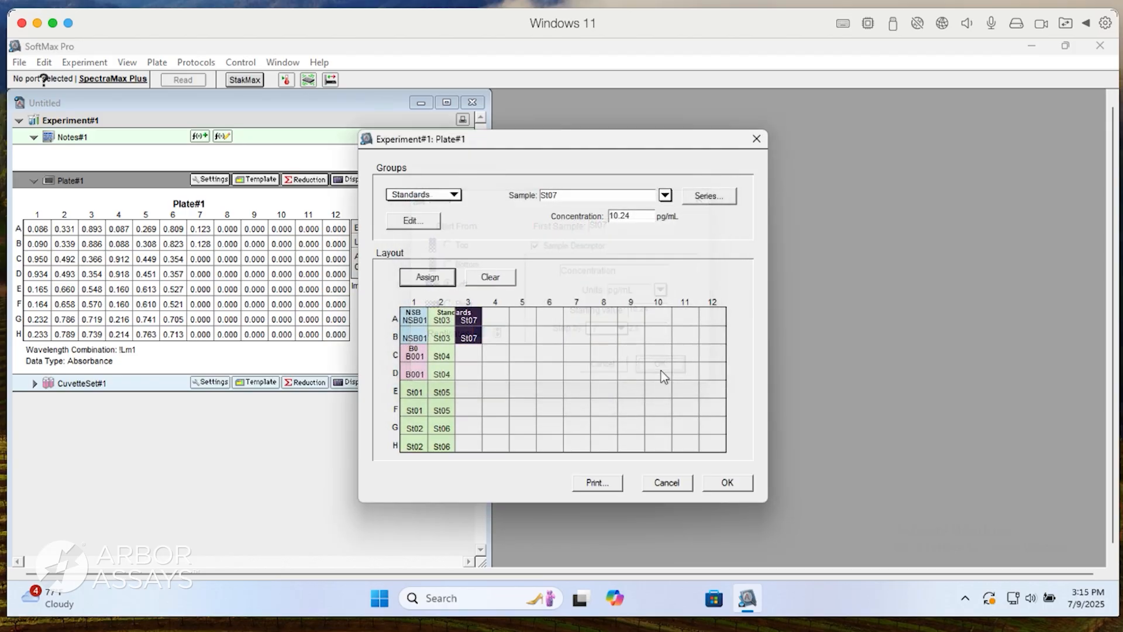
click(494, 374)
Assign wells C3:H3 to a new group named Samples with Unknowns[Dilution] column format and pg/mL units.
drag(469, 353, 463, 439)
click(442, 195)
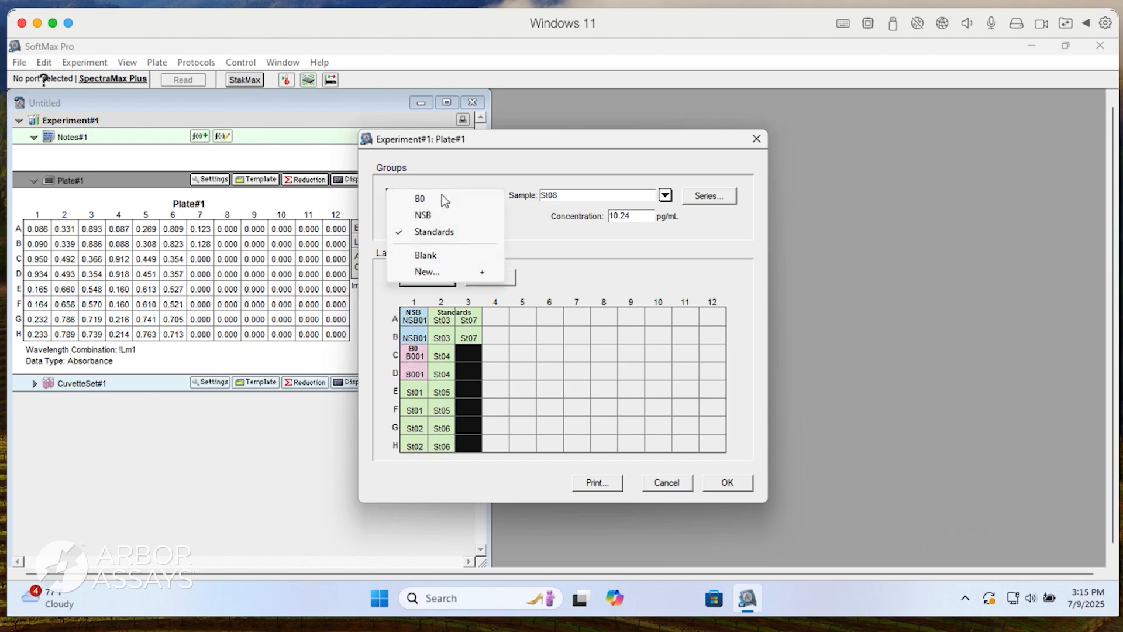
click(433, 271)
text(Samples)
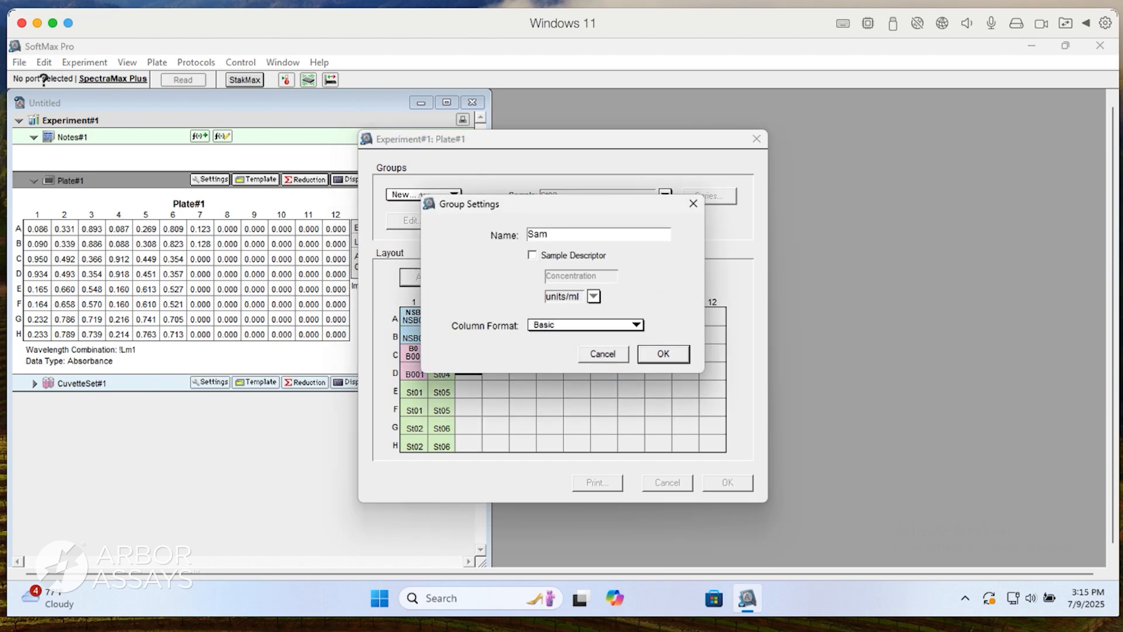
click(556, 325)
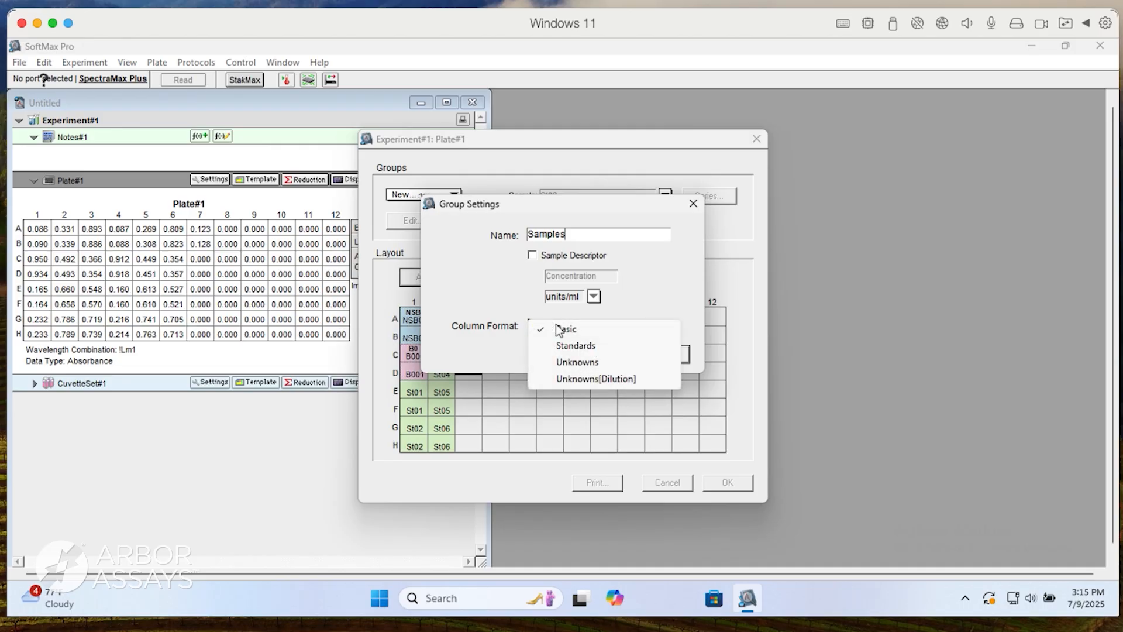
click(560, 378)
drag(582, 297, 543, 298)
text(pg/mL)
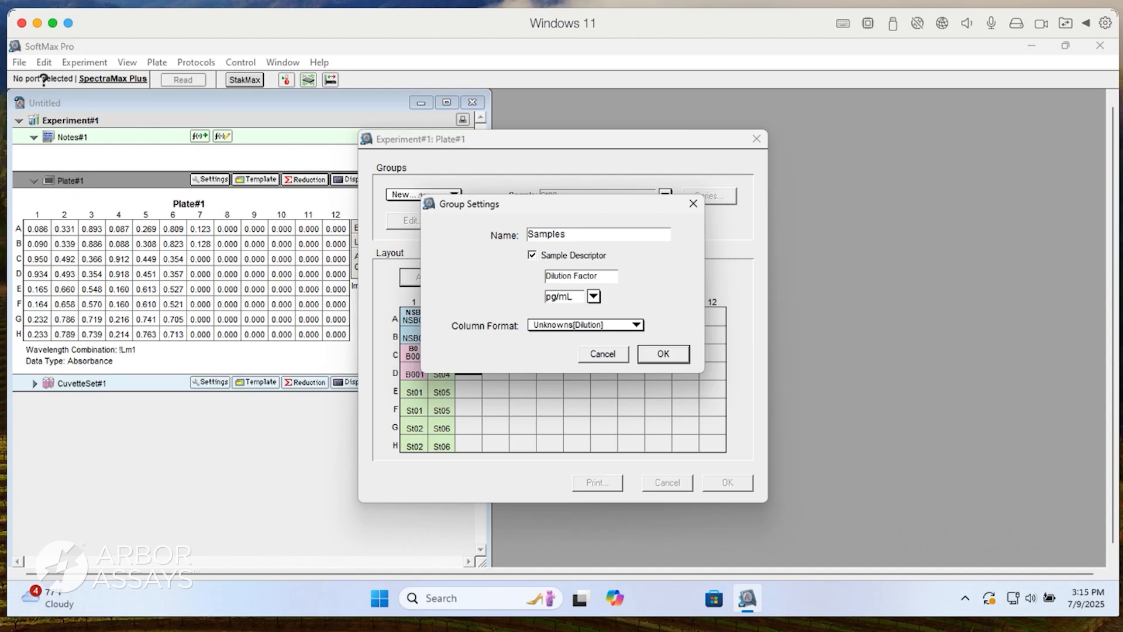
key(Return)
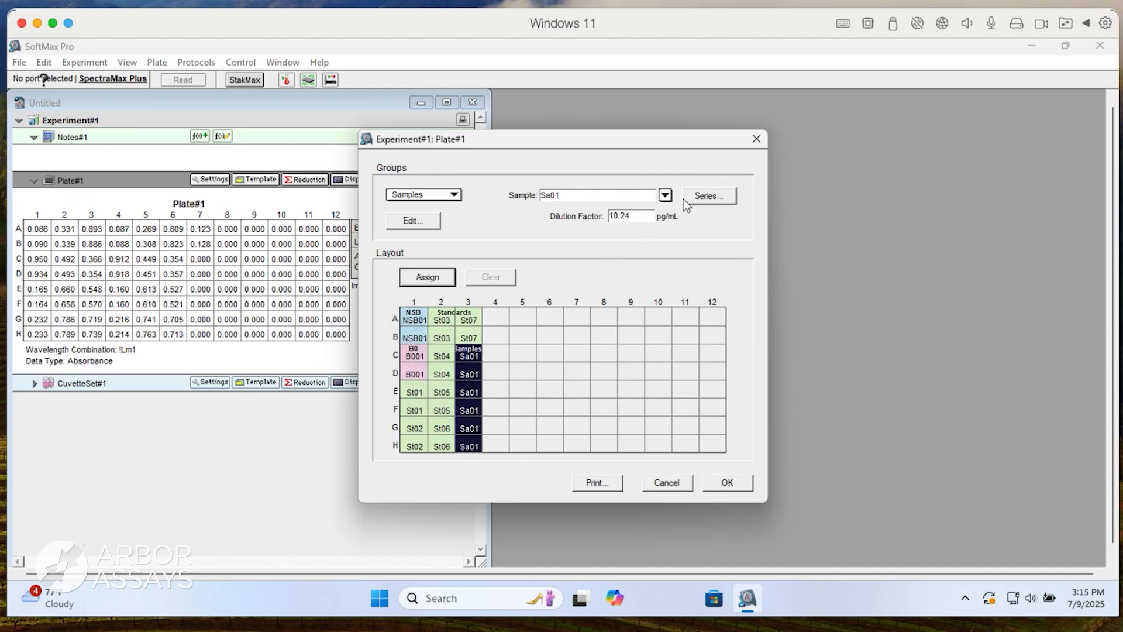
Number the sample wells as a series from Sa01, starting from the left with 2 replicates and dilution factor 1, and accept the template.
click(701, 195)
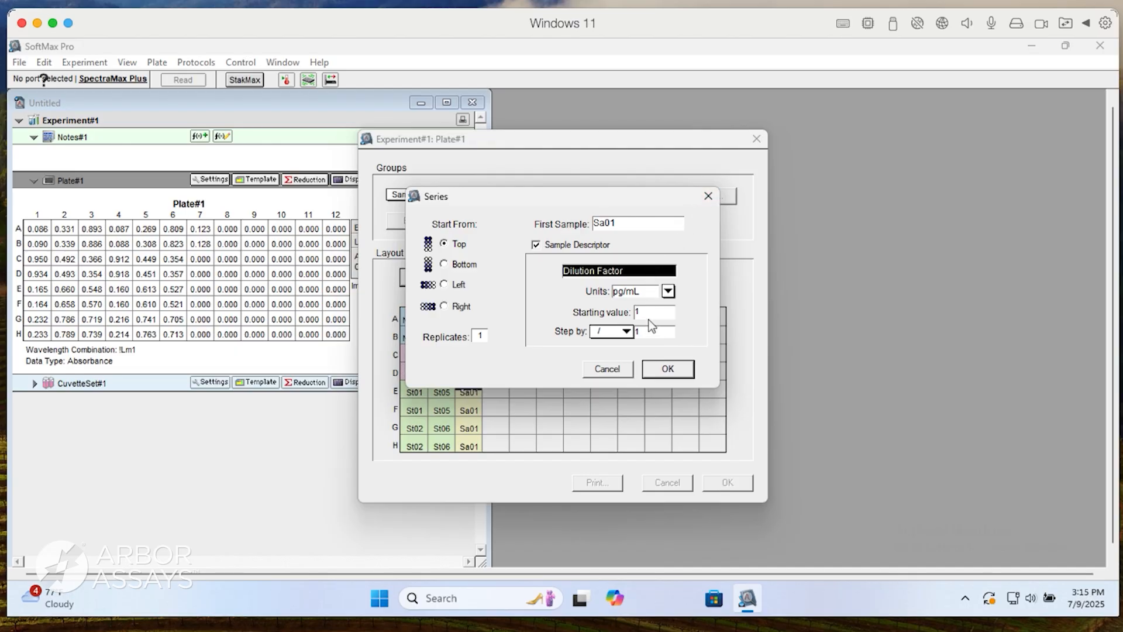
click(446, 285)
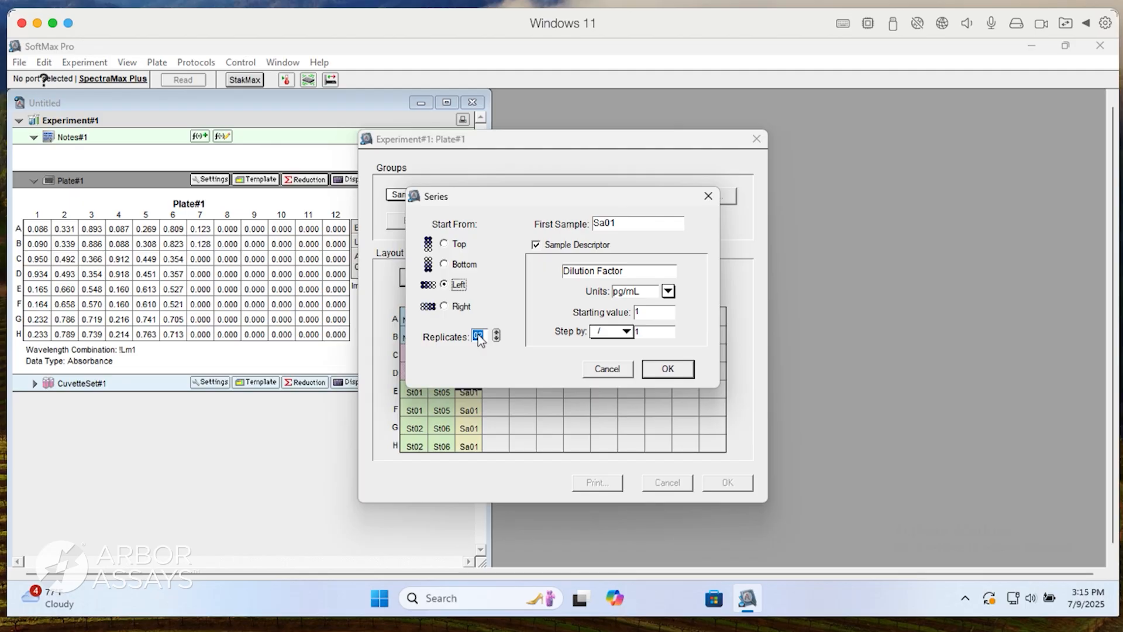
click(661, 369)
click(715, 484)
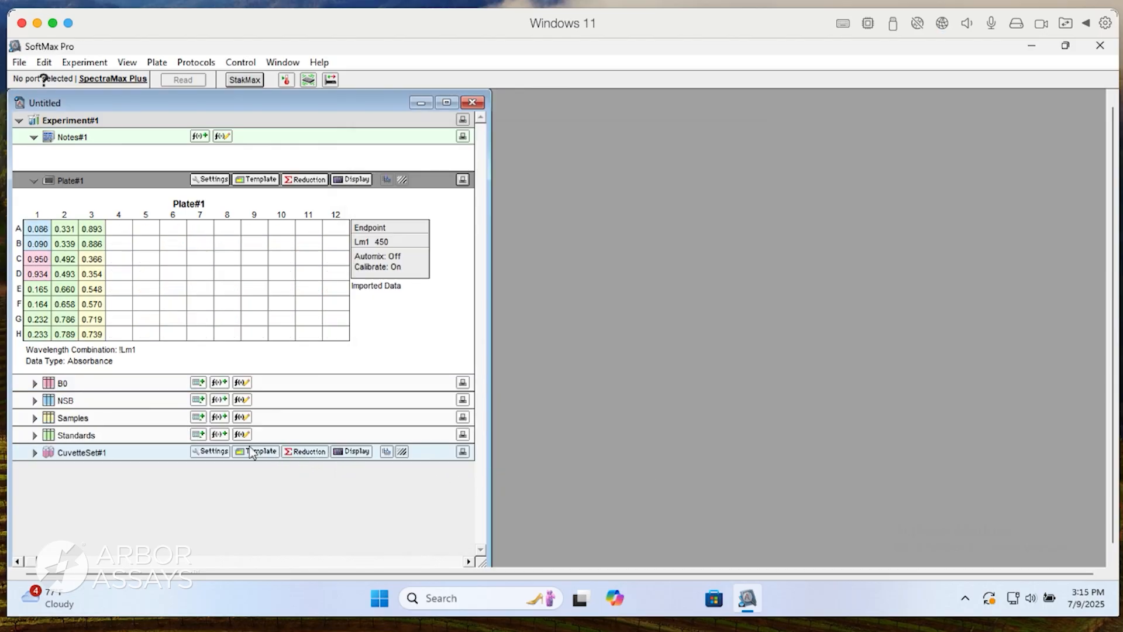
Expand the NSB group table and delete its Sample#, Values and MeanValue columns.
click(34, 400)
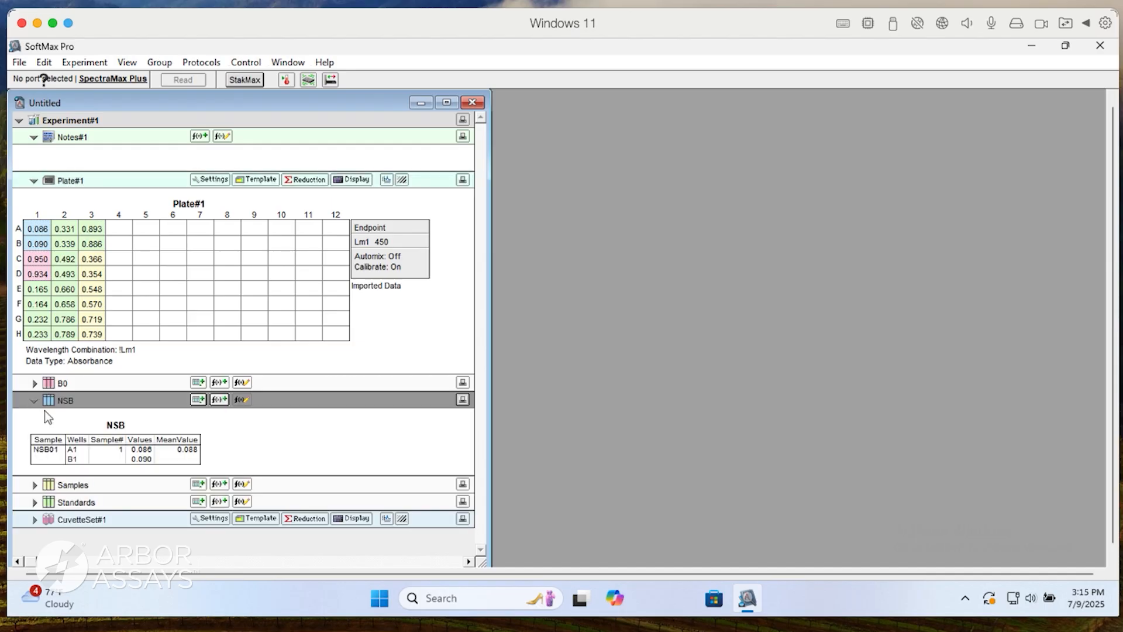
drag(186, 456, 121, 456)
key(Delete)
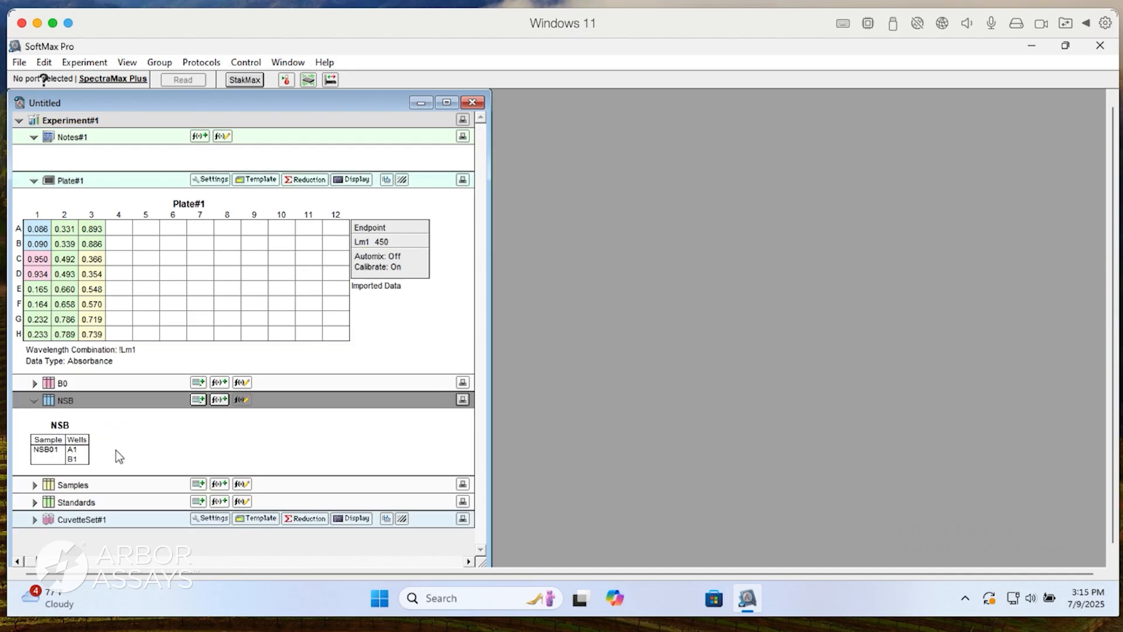
Add a column named OD with the formula !WellValues to the NSB group table.
click(198, 399)
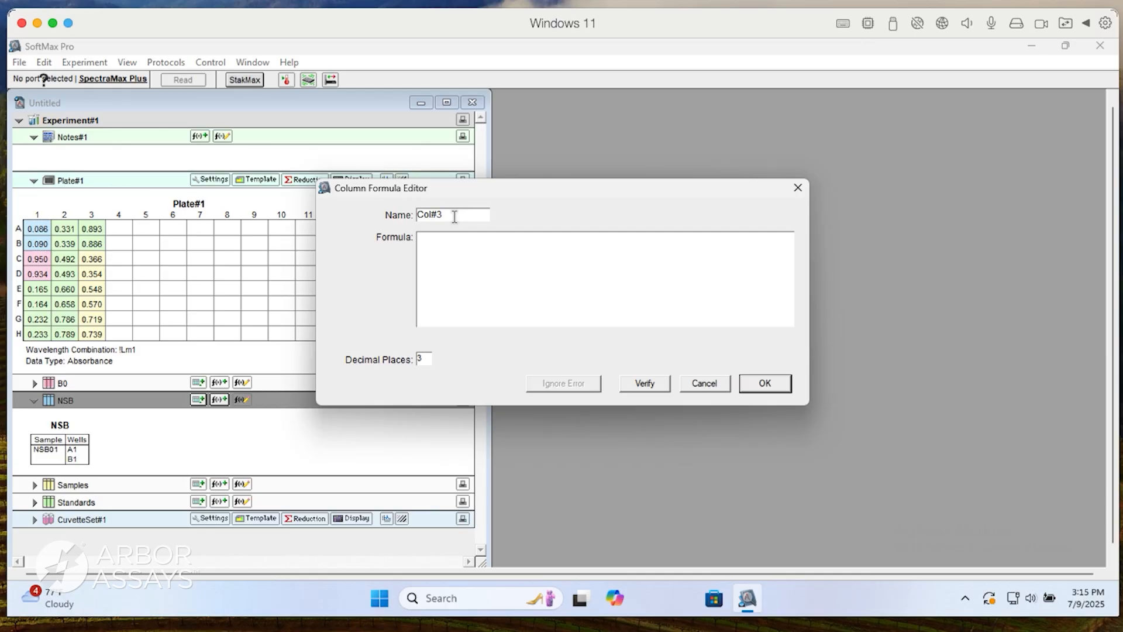
drag(454, 217, 411, 217)
text(OD)
key(Tab)
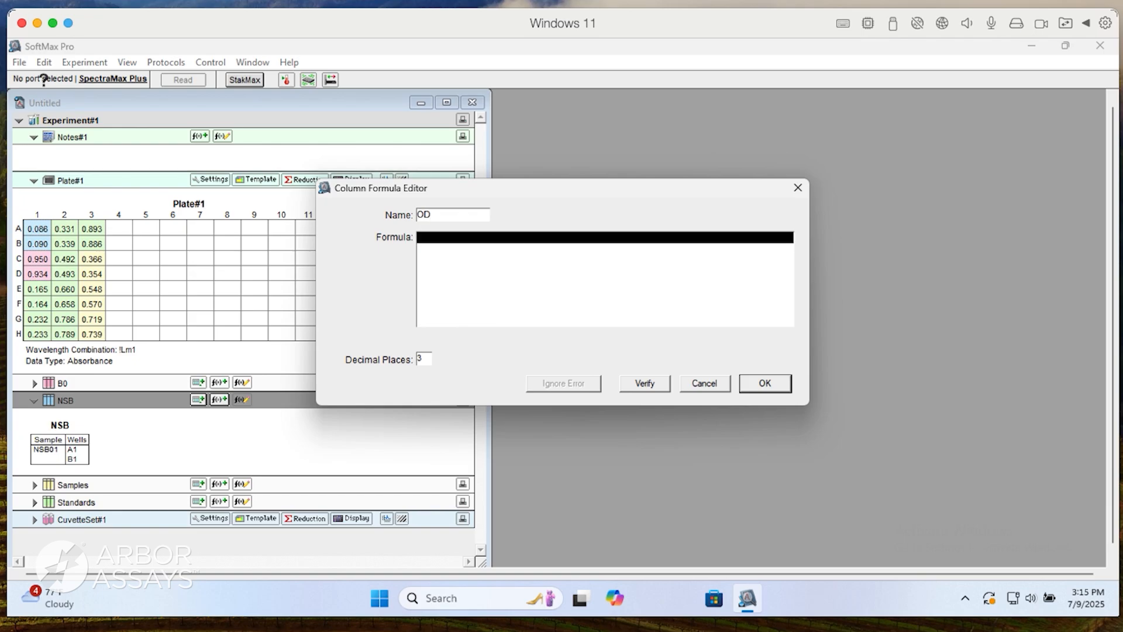
text(!wellvalues)
key(Return)
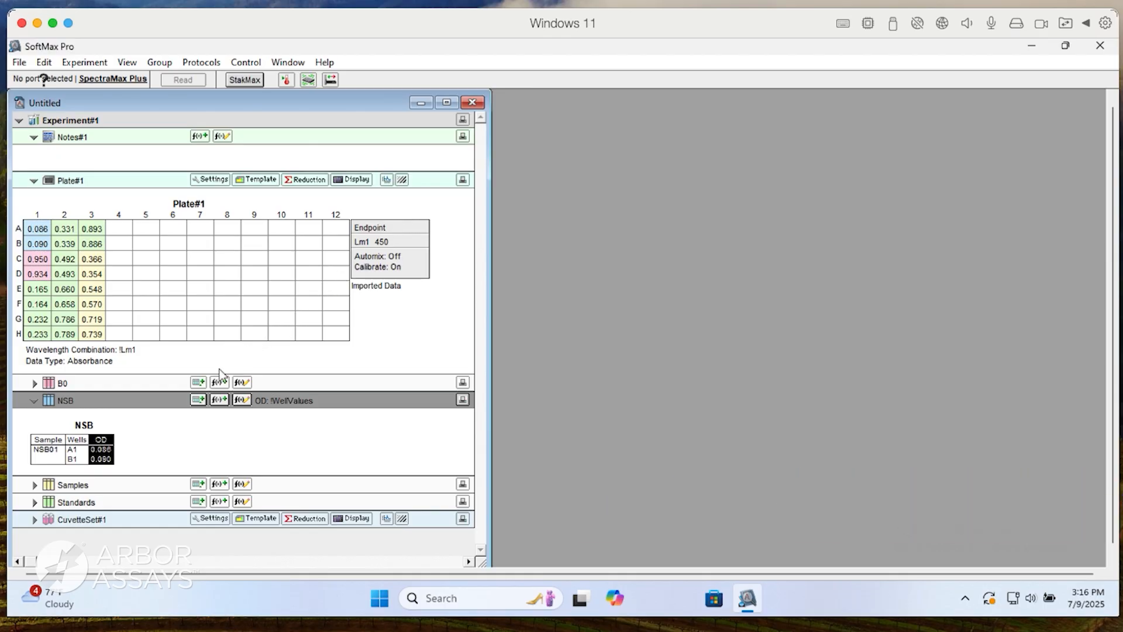
Add a column named MeanOD with the formula Average(OD) to the NSB group table.
click(204, 399)
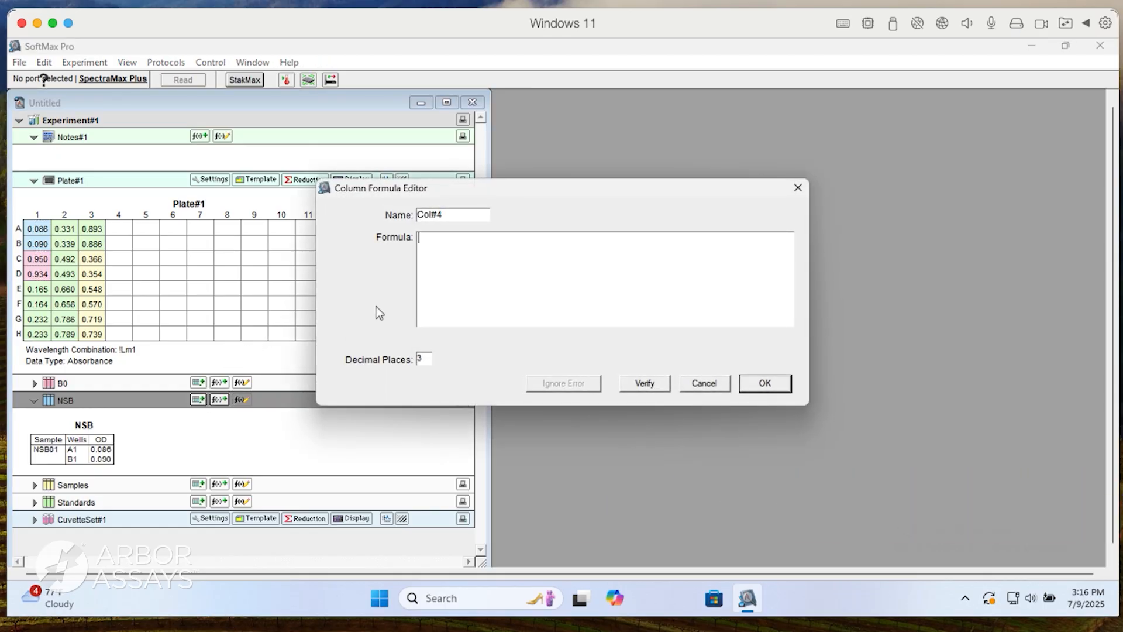
drag(459, 214, 417, 214)
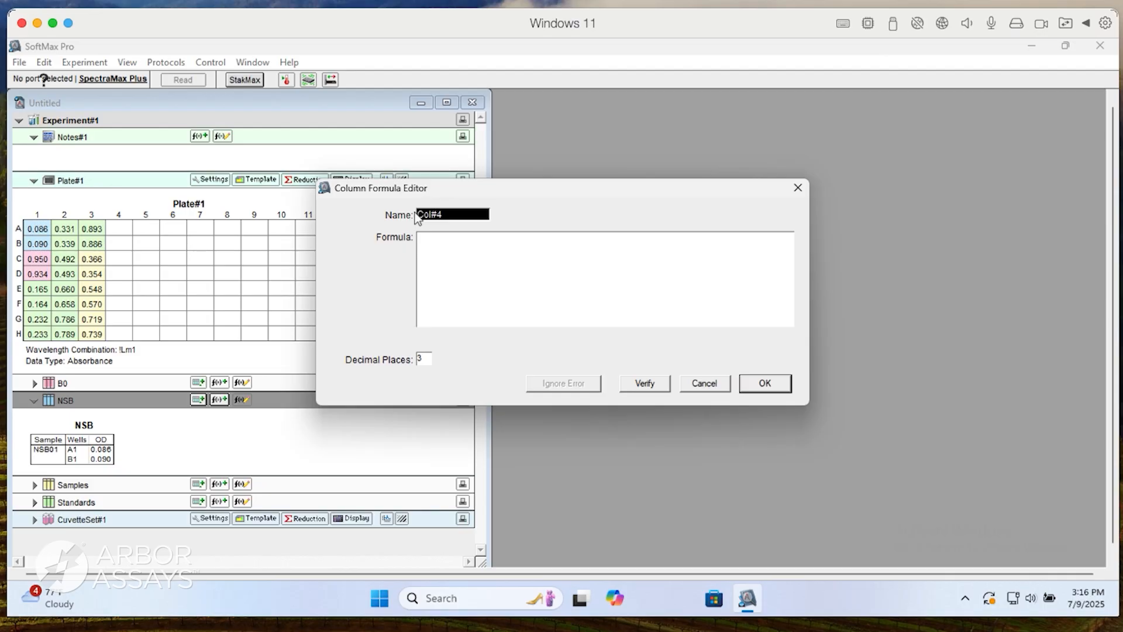
text(MeanOD)
key(Tab)
text(Average)
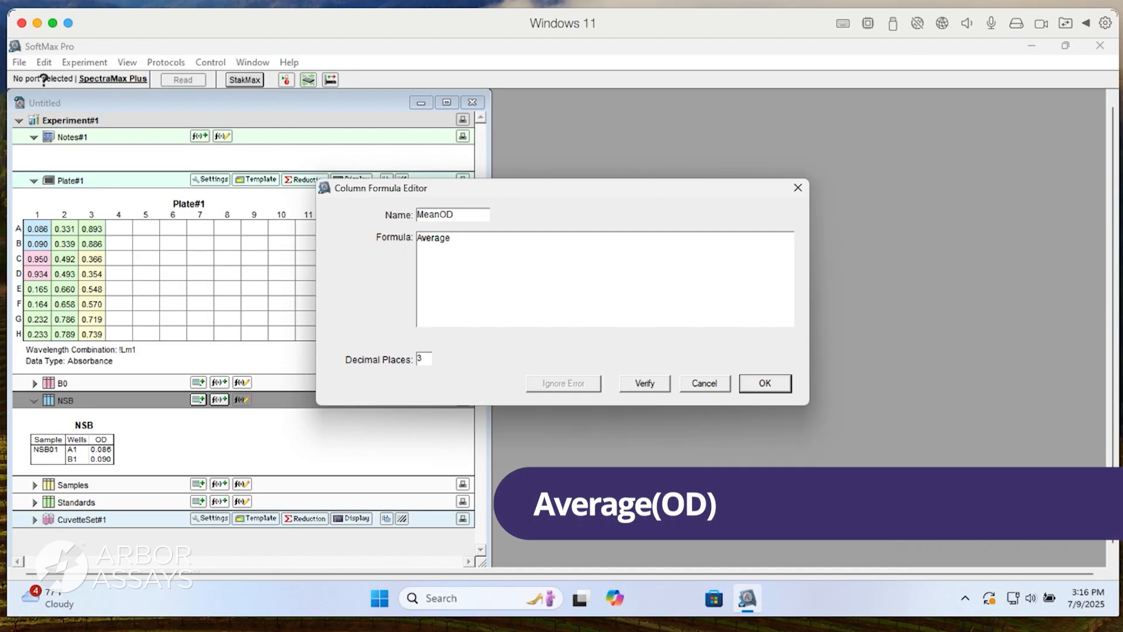
text((OD))
key(Return)
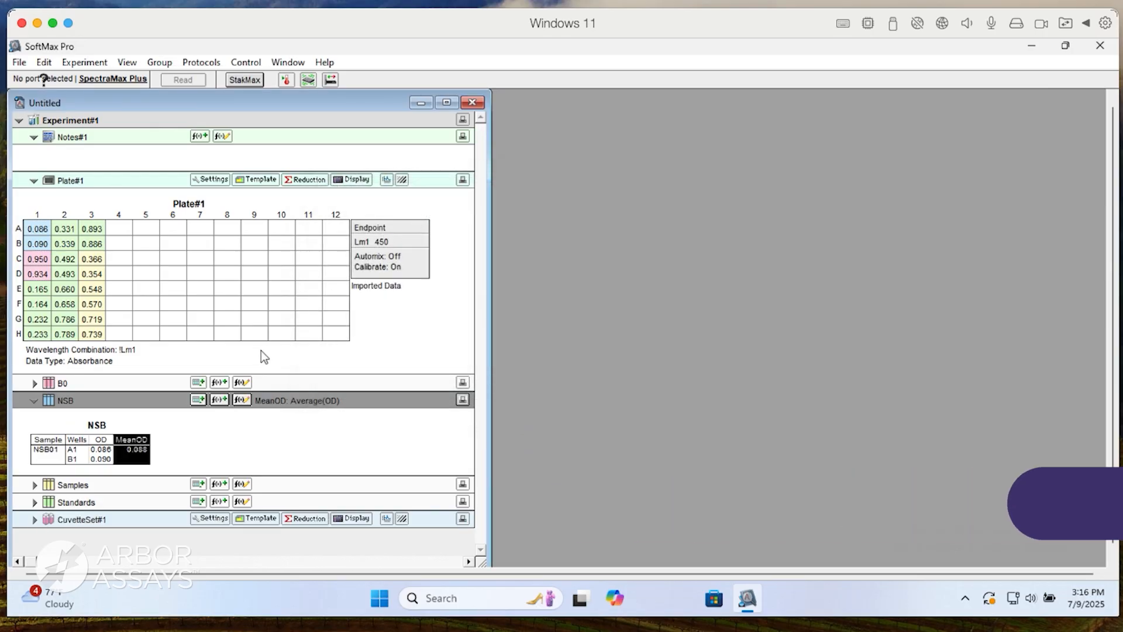
Add a column named SD with the formula Stdev(OD) to the NSB group table.
click(198, 400)
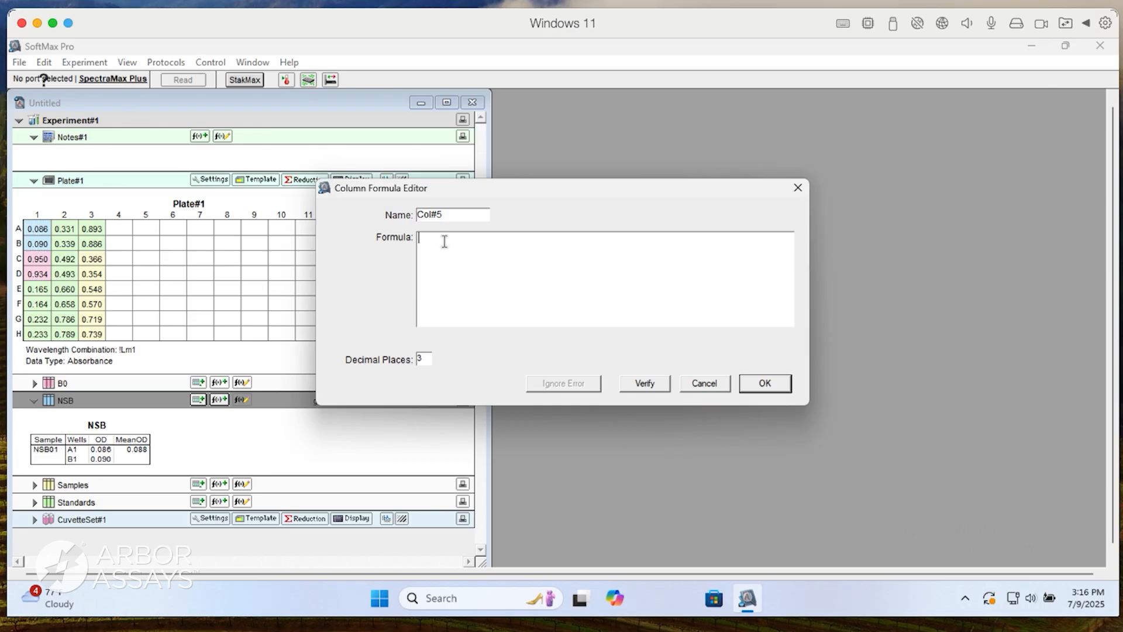
drag(456, 216, 408, 215)
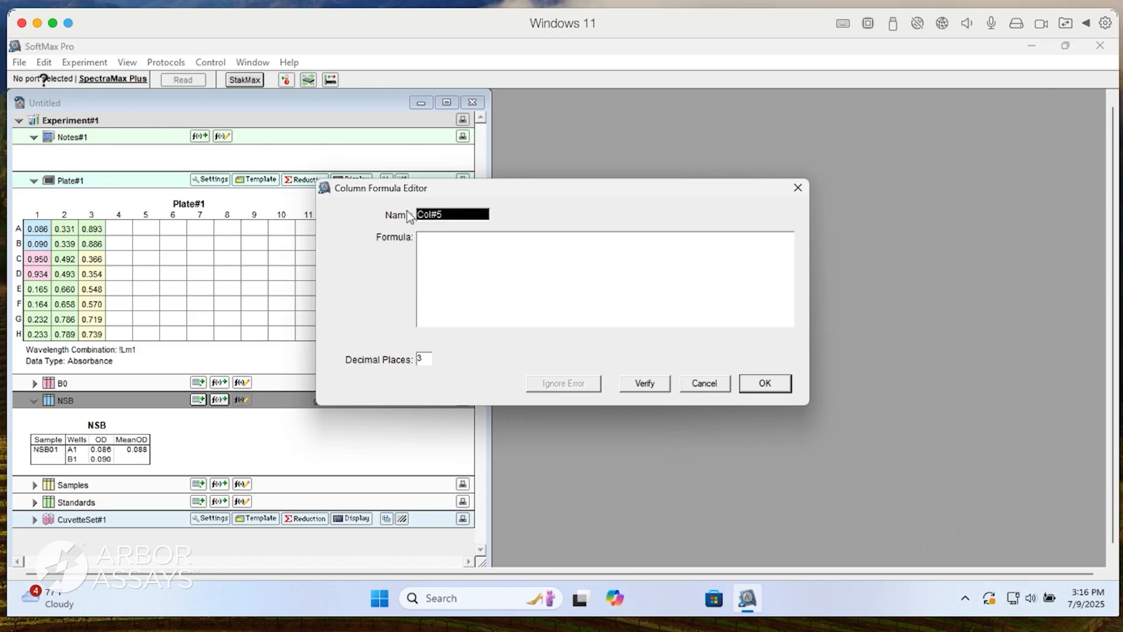
text(SD)
key(Tab)
text(S)
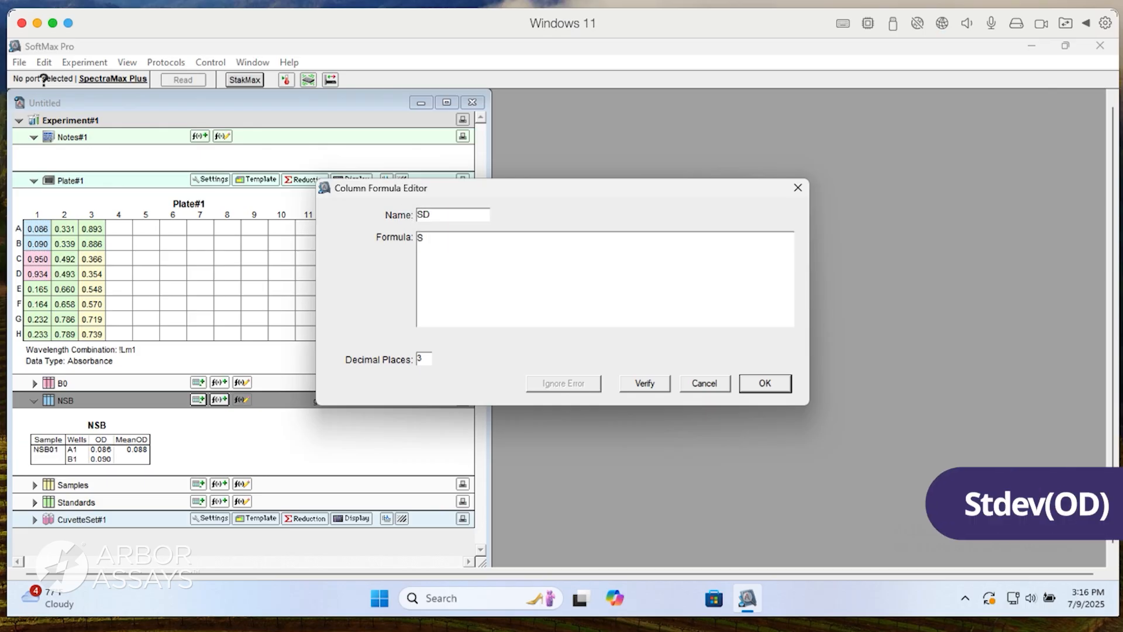
text(tdev(OD)
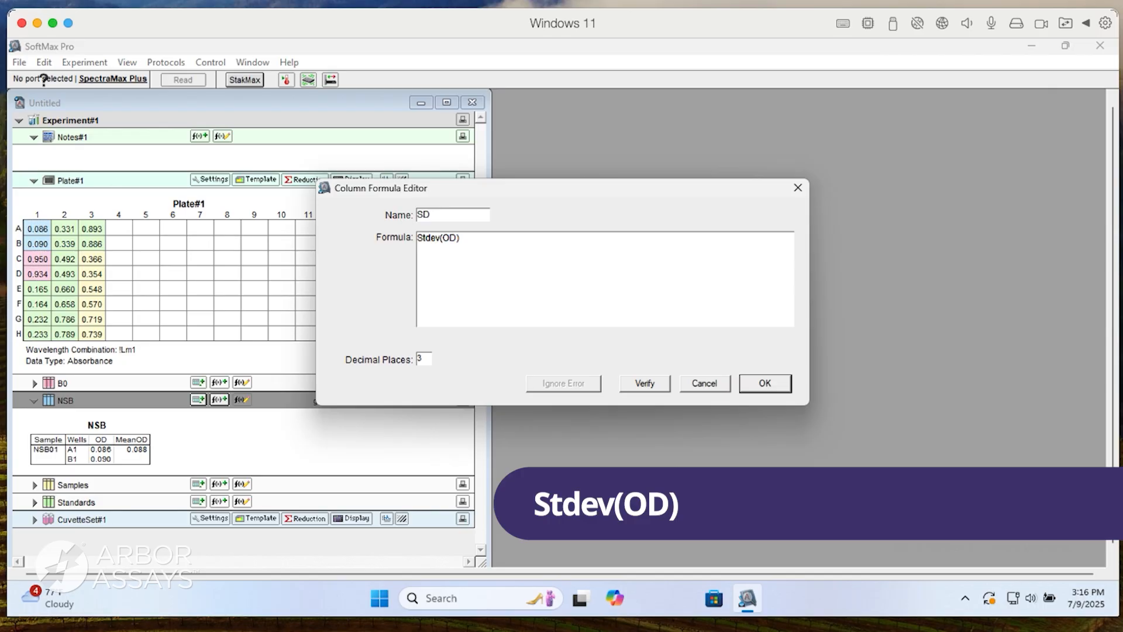
key(Return)
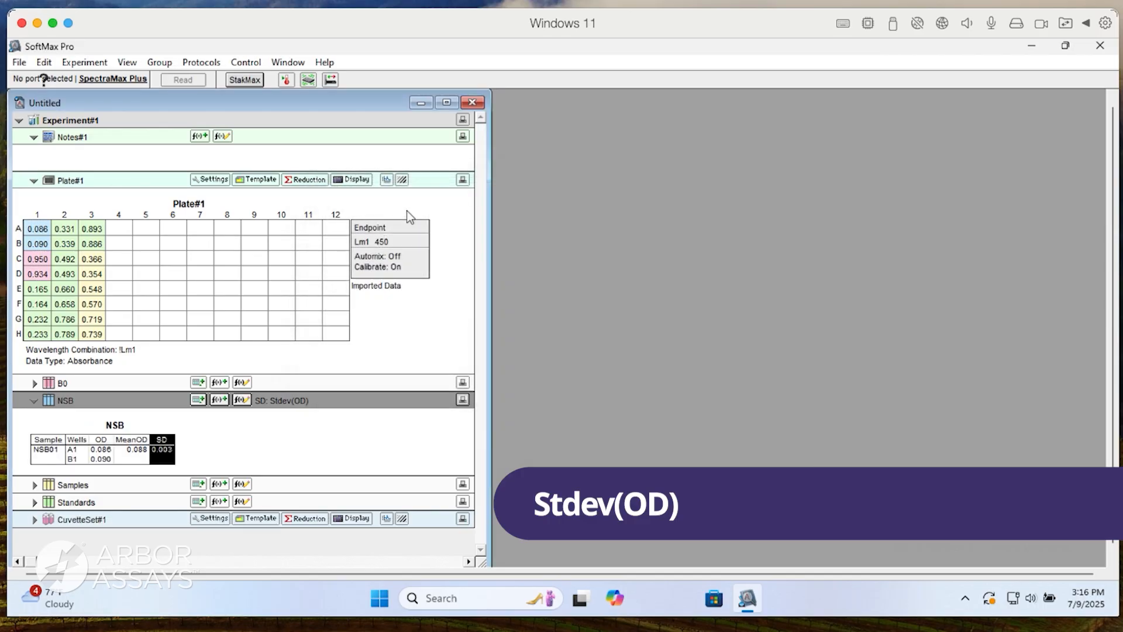
Add a column named CV with the formula CV(OD) to the NSB group table.
click(198, 400)
drag(459, 214, 412, 215)
text(CV)
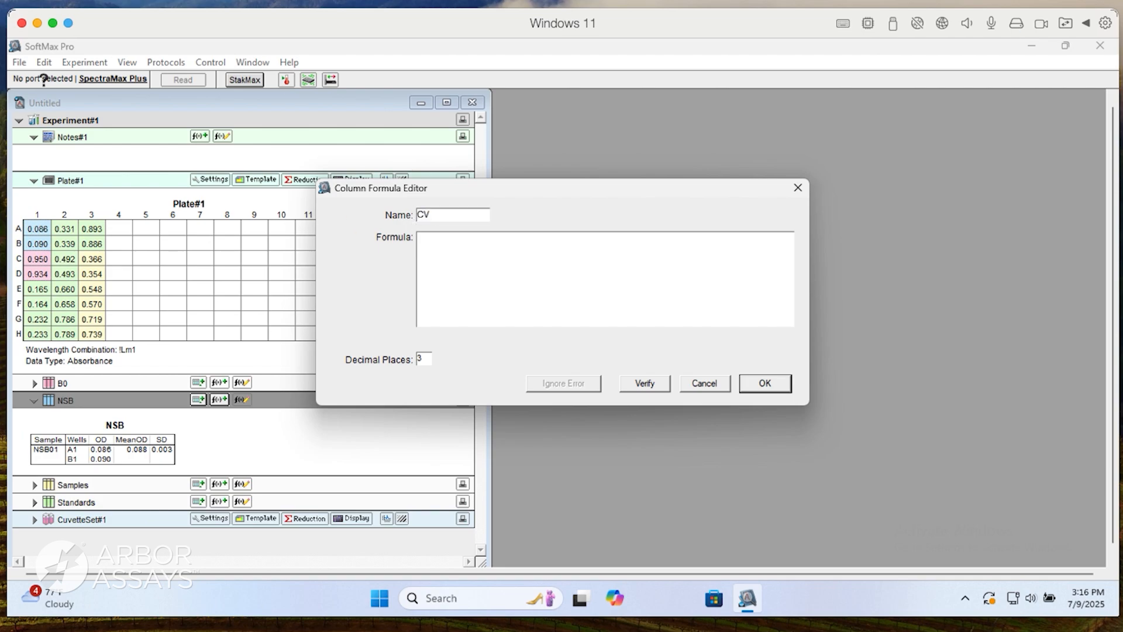
key(Tab)
text(CV(OD))
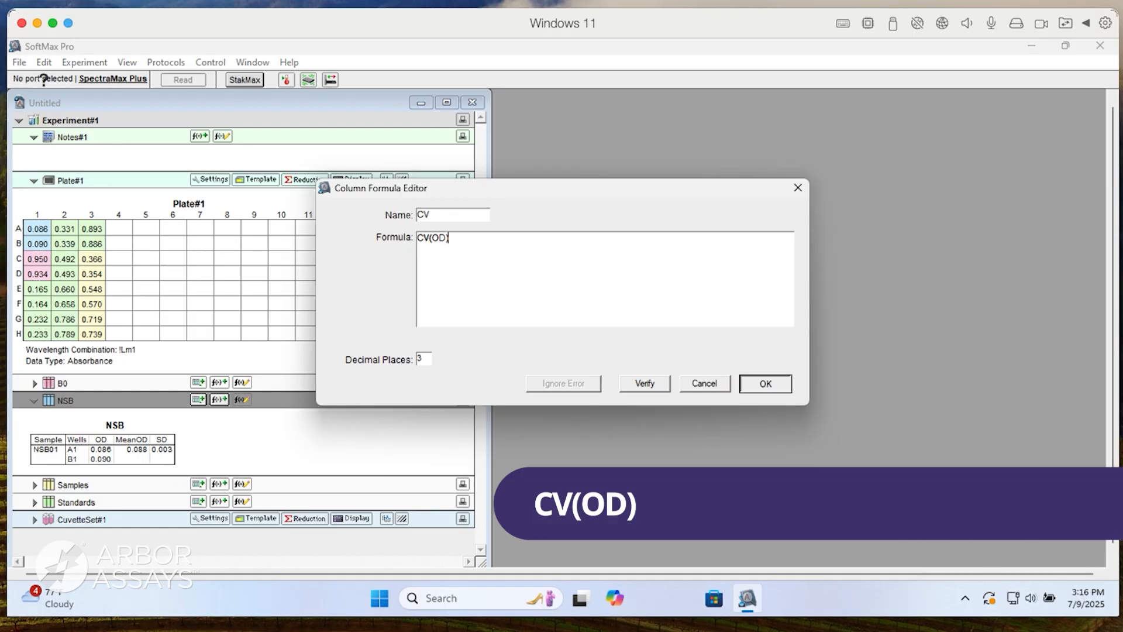
key(Return)
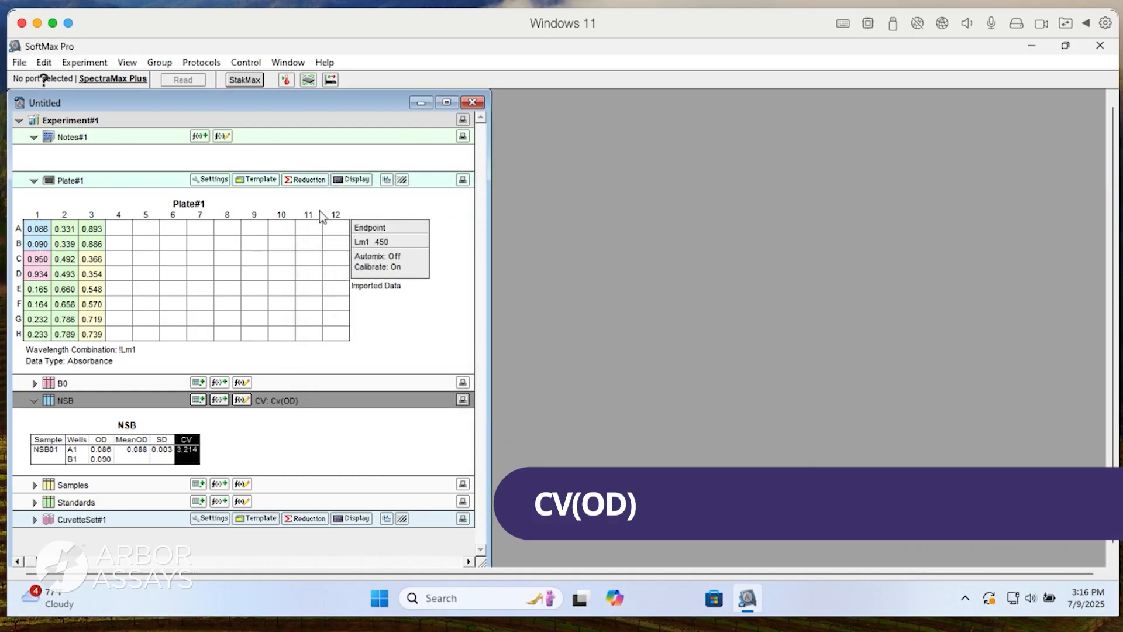
Add a summary to the NSB group described as Average NSB, with the formula Average(OD) and its name hidden.
click(223, 398)
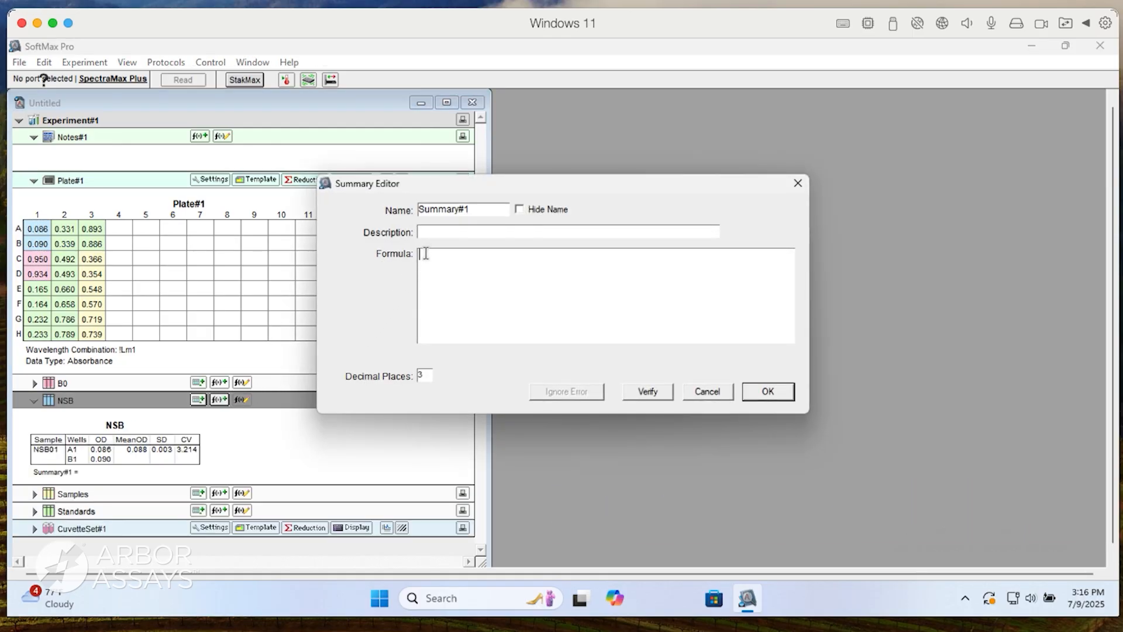
text(Average NSB)
click(446, 263)
text(Average)
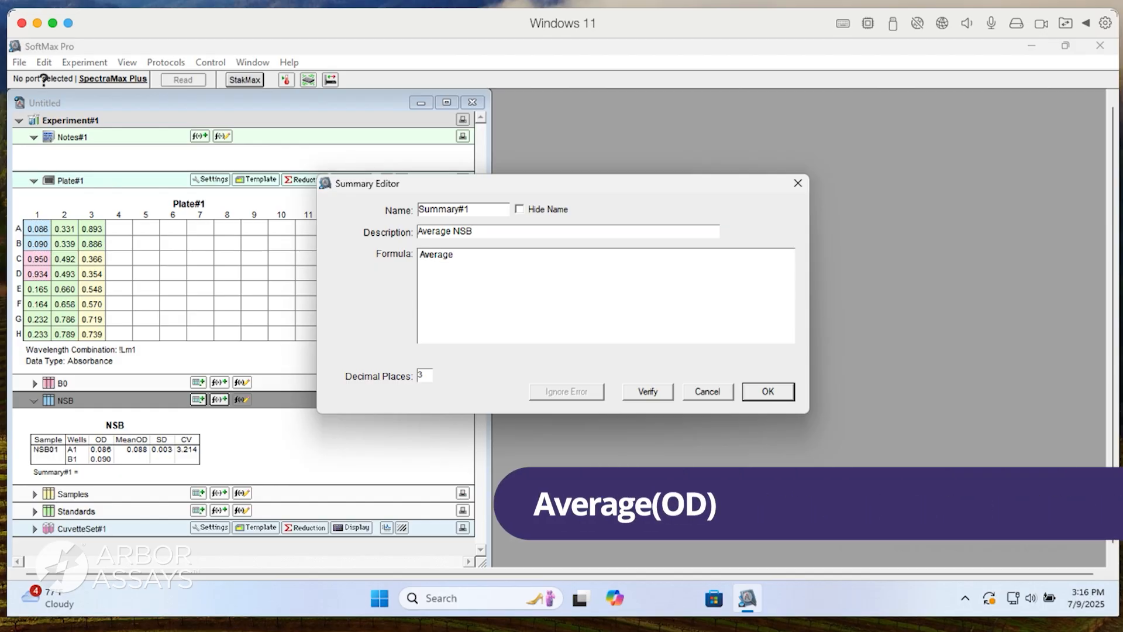
text((OD))
click(520, 209)
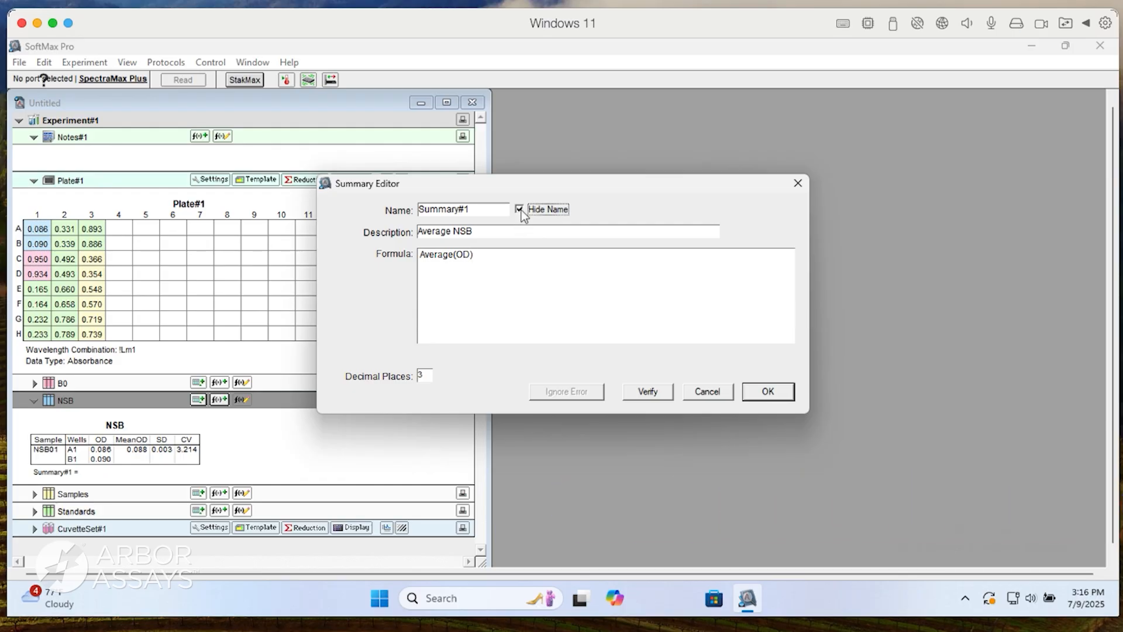
click(761, 393)
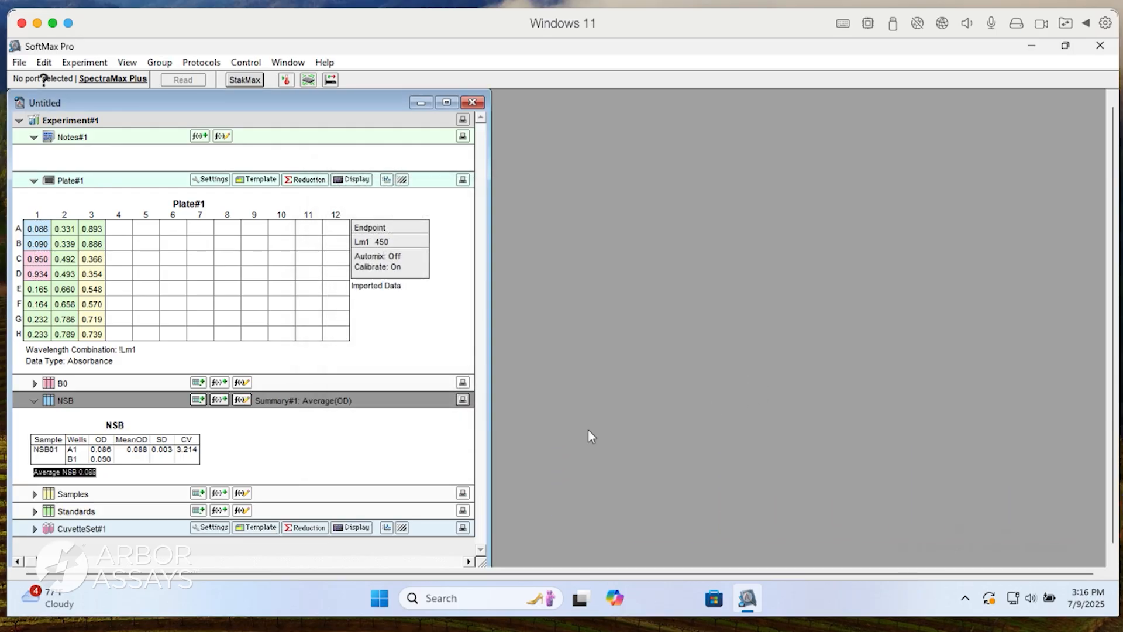
click(327, 442)
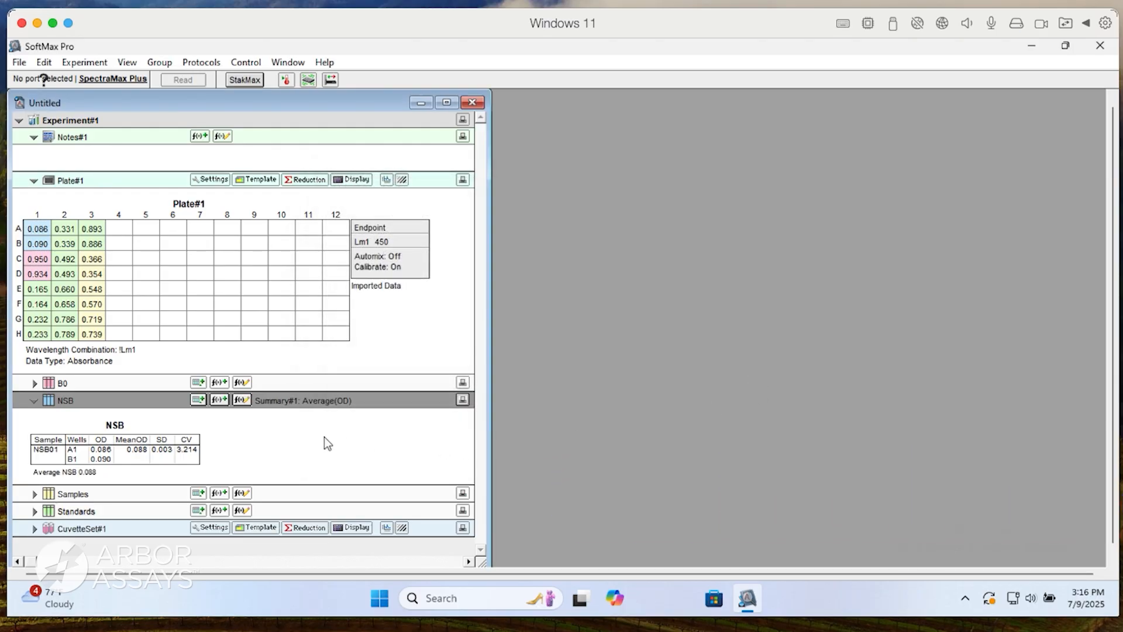
Expand the B0 group table and delete its Sample#, Values and MeanValue columns.
click(34, 384)
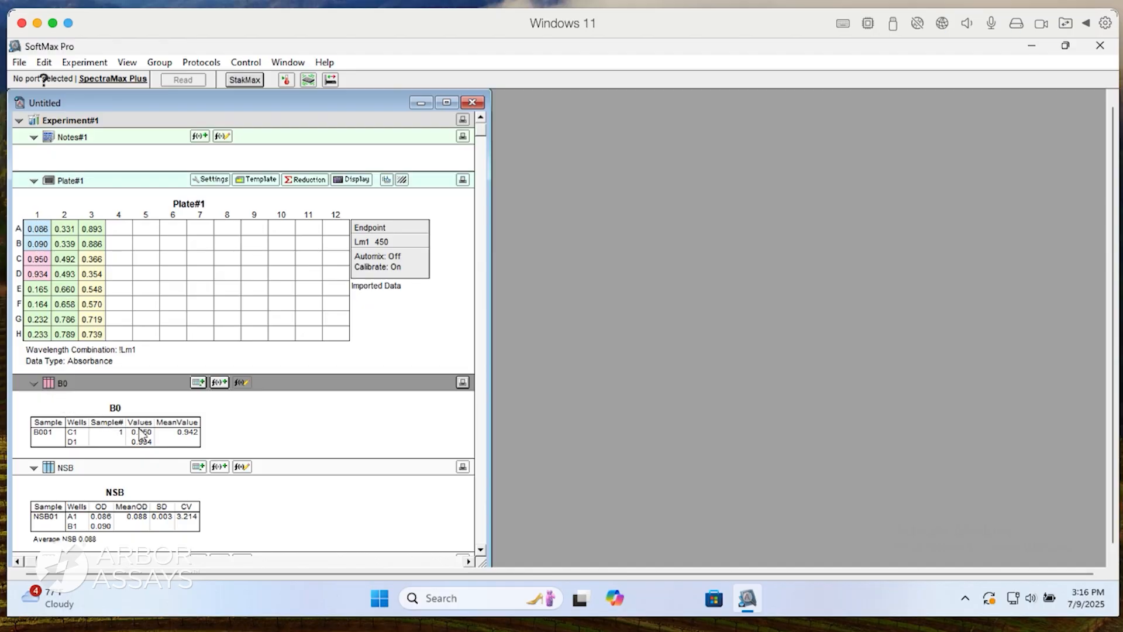
drag(178, 435, 119, 439)
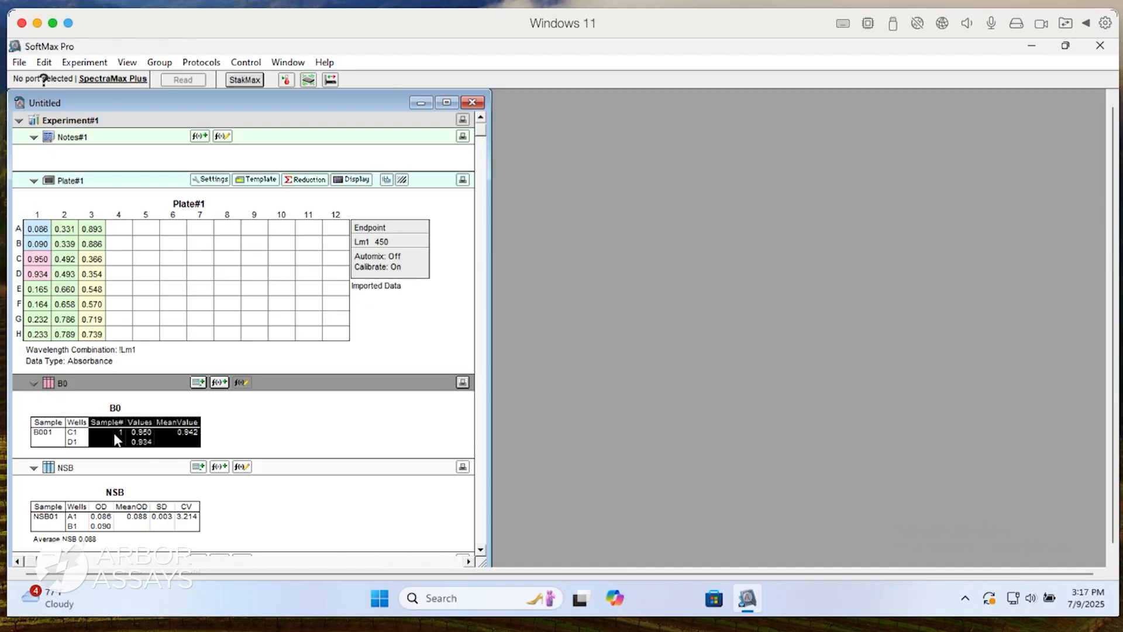
key(Delete)
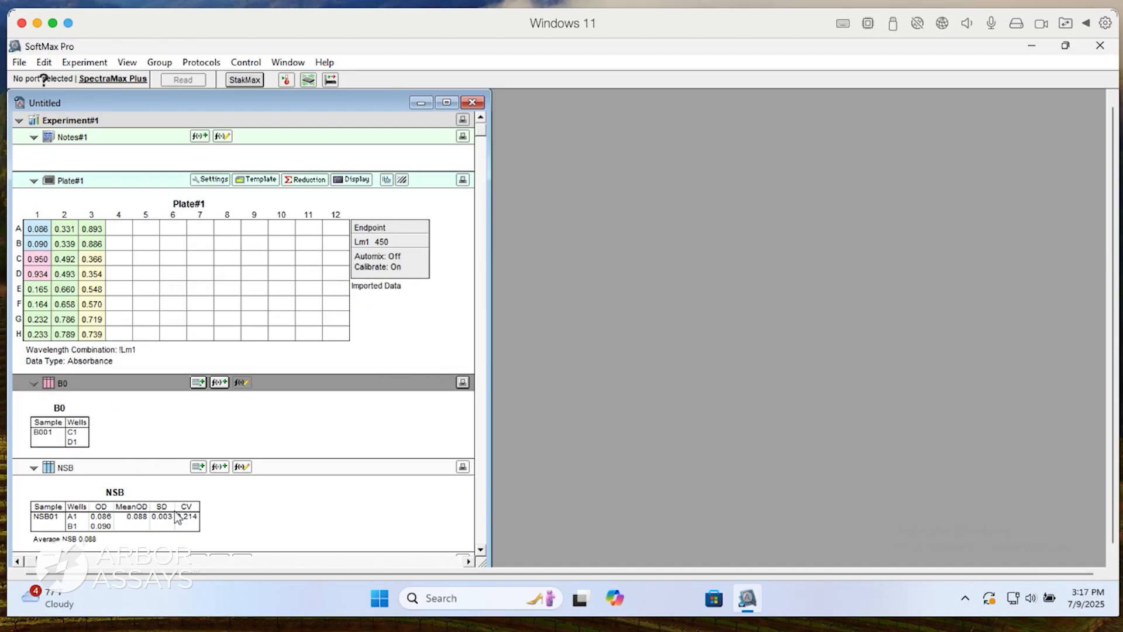
Copy the OD, MeanOD, SD and CV columns from the NSB group table into the B0 group table.
drag(185, 523, 112, 520)
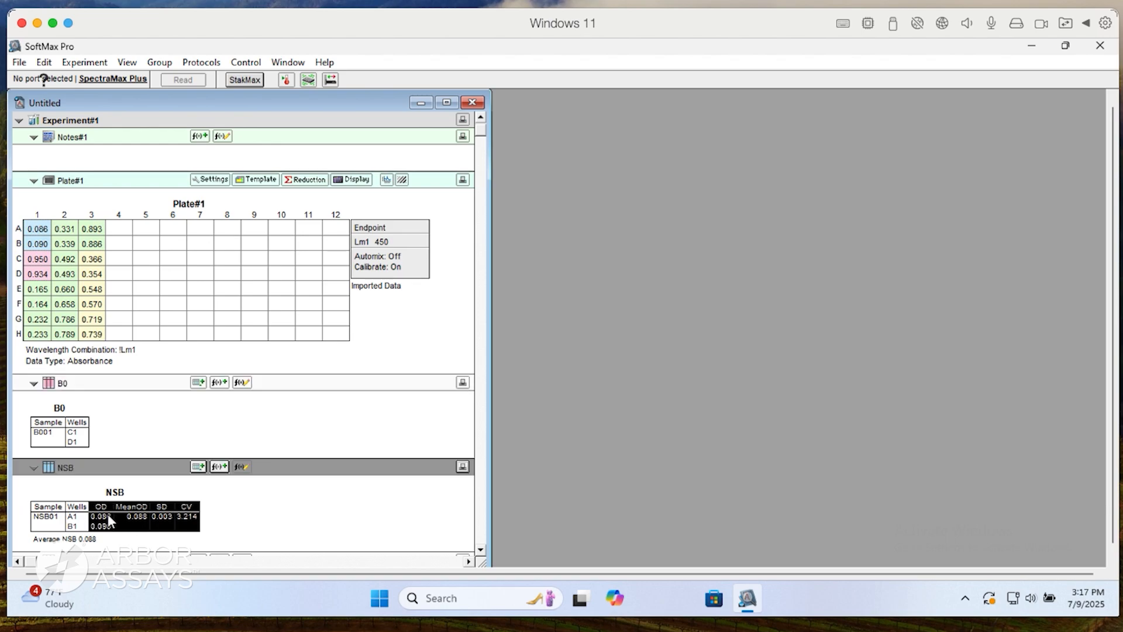
click(114, 433)
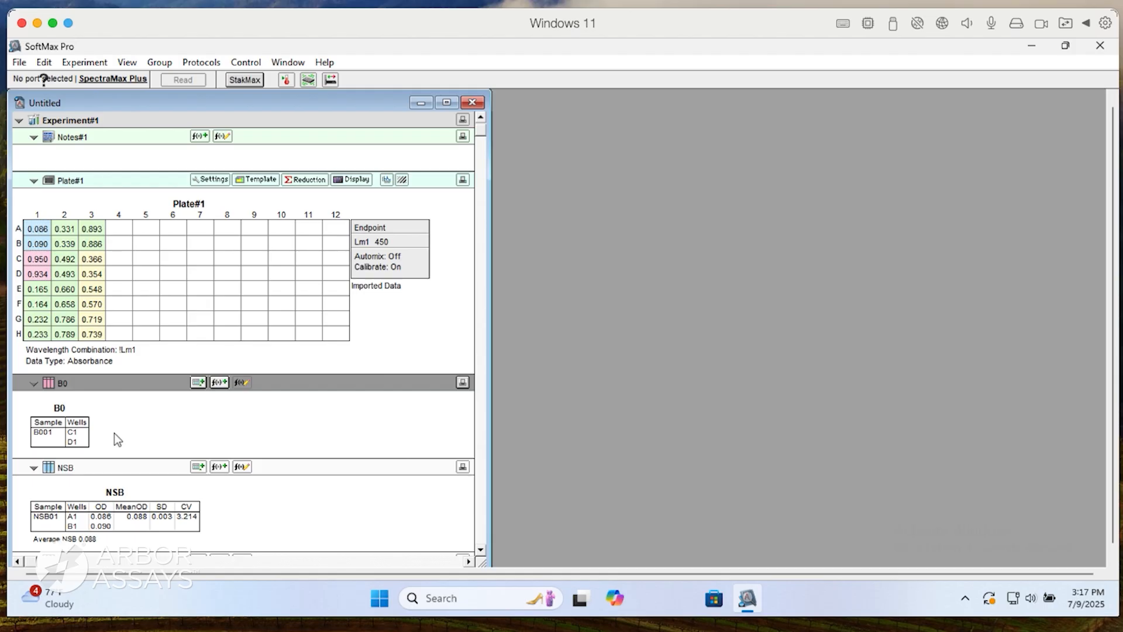
key(ctrl+v)
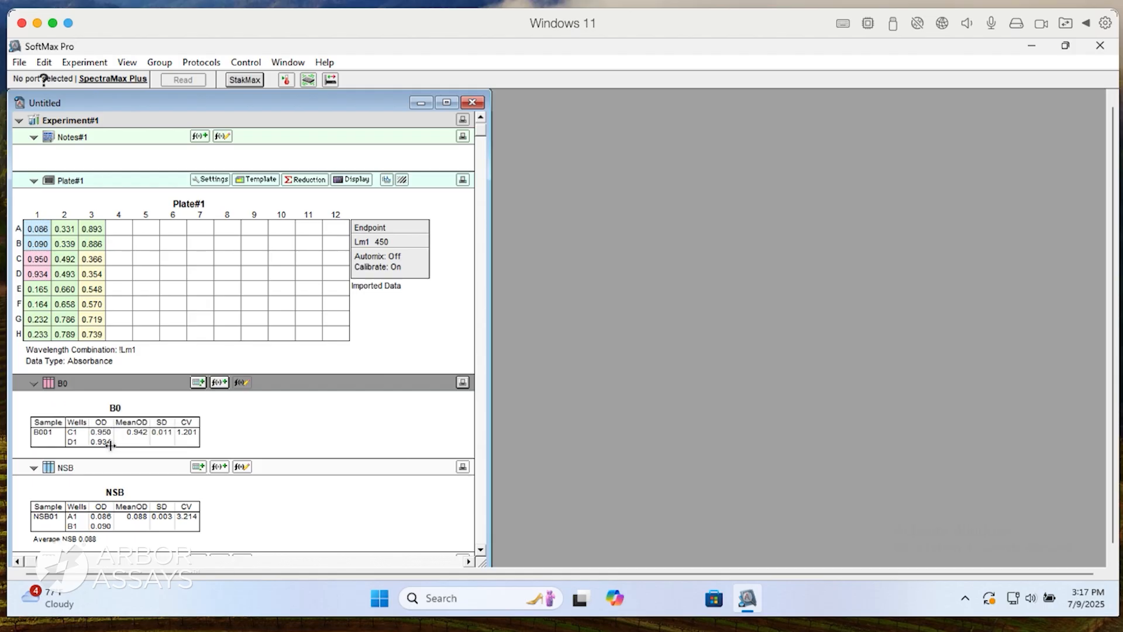
Add a column named NetOD with the formula MeanOD-Summary#1@NSB to the B0 group table.
click(197, 382)
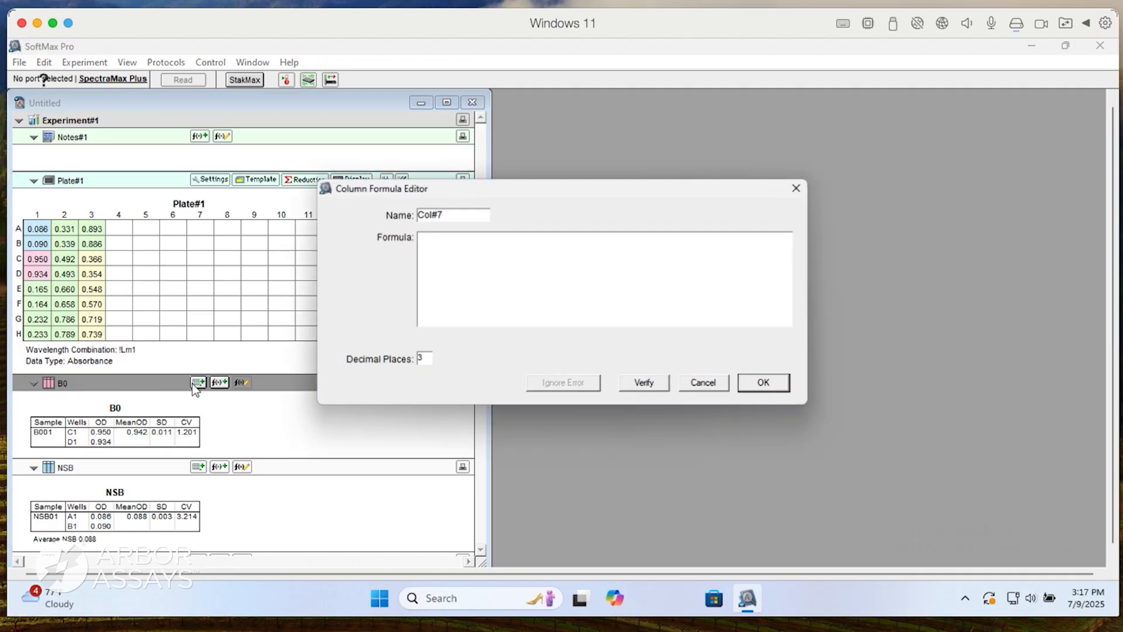
drag(451, 215, 398, 209)
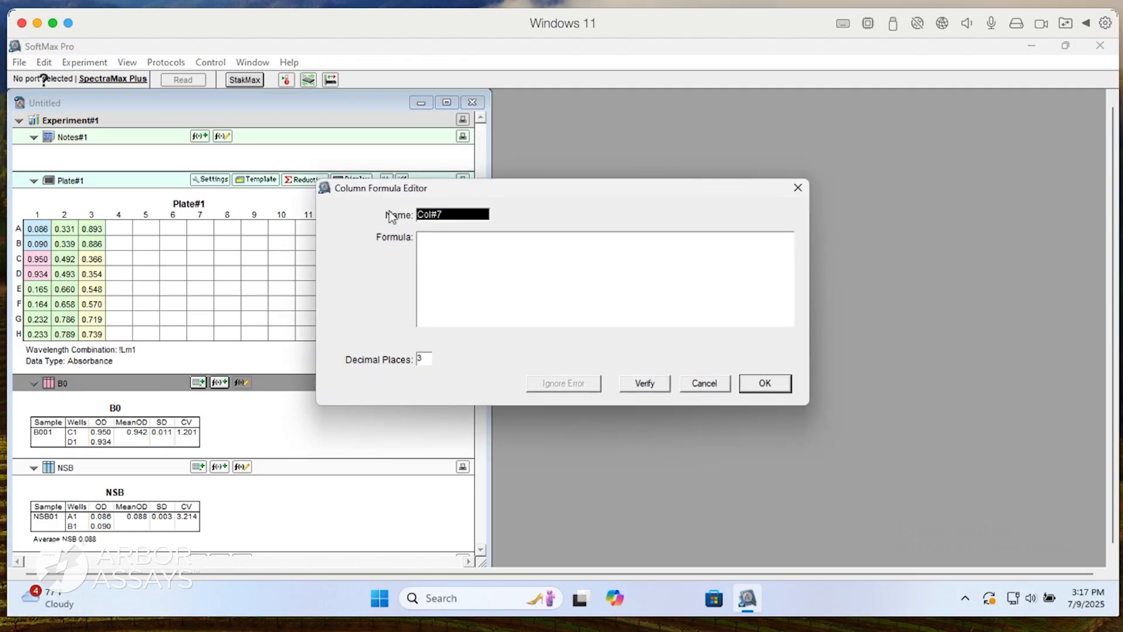
text(NetOD)
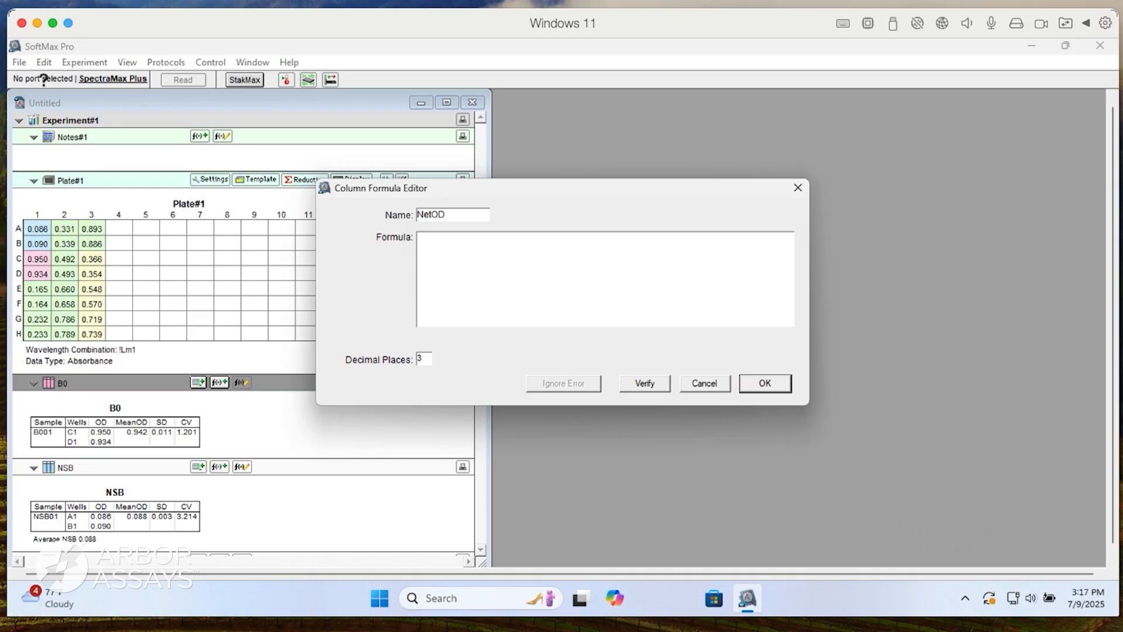
key(Tab)
text(MeanOD)
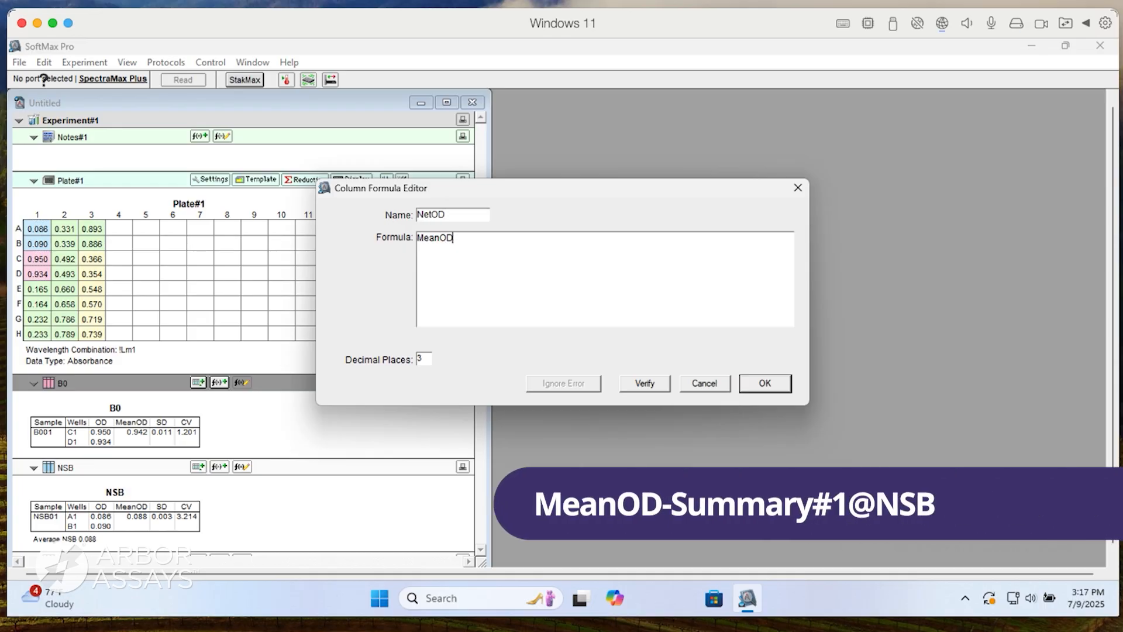
text(-Summary#1@NSB)
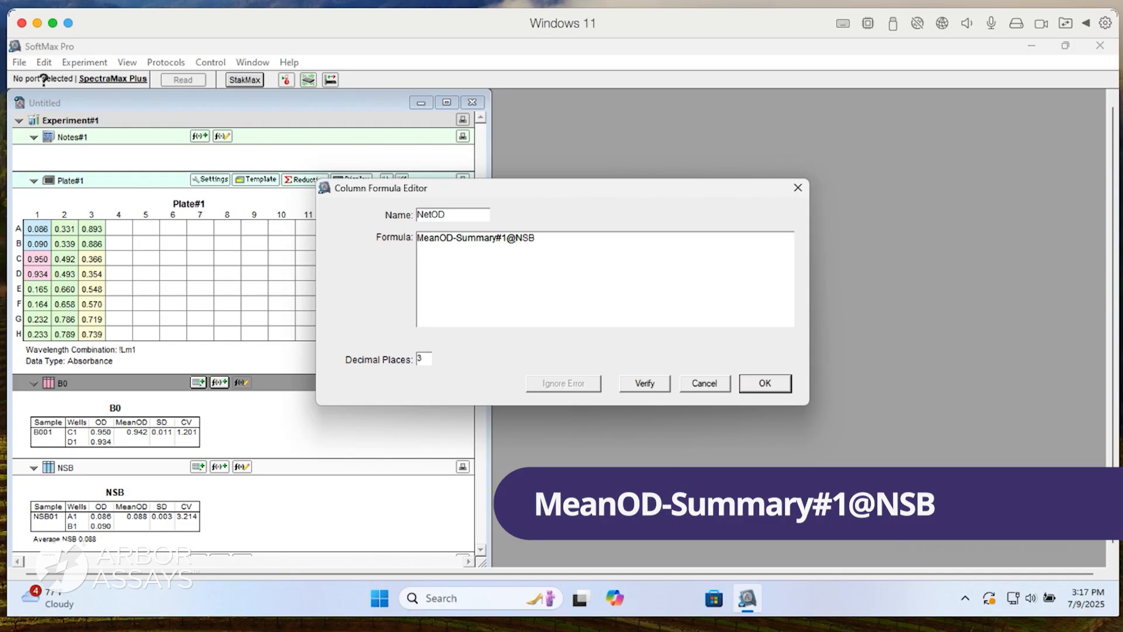
key(Return)
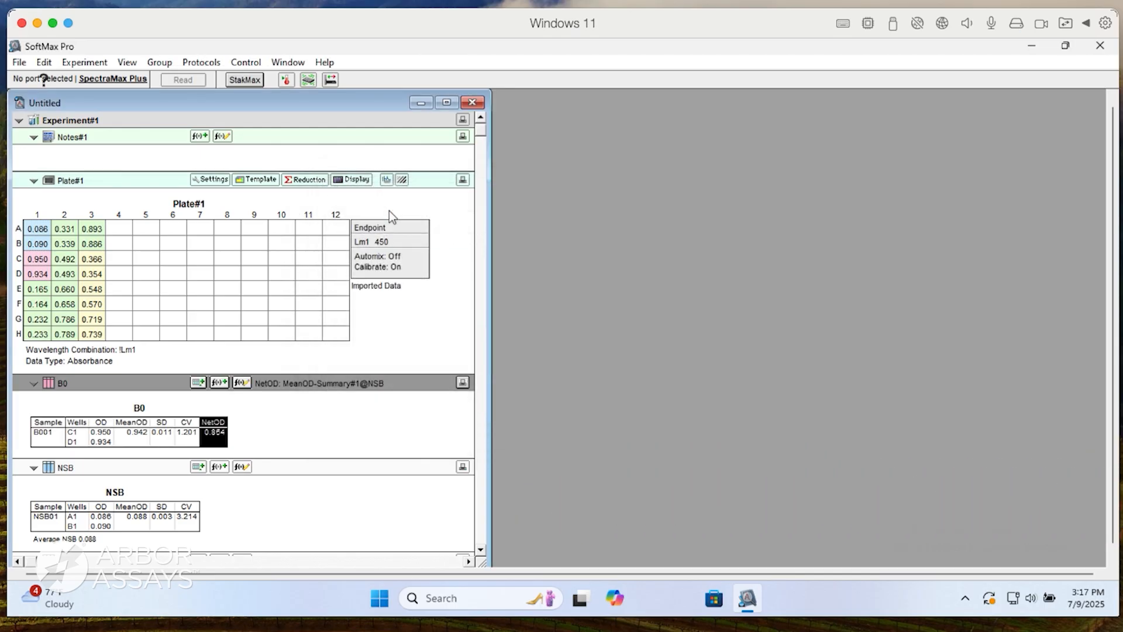
click(273, 411)
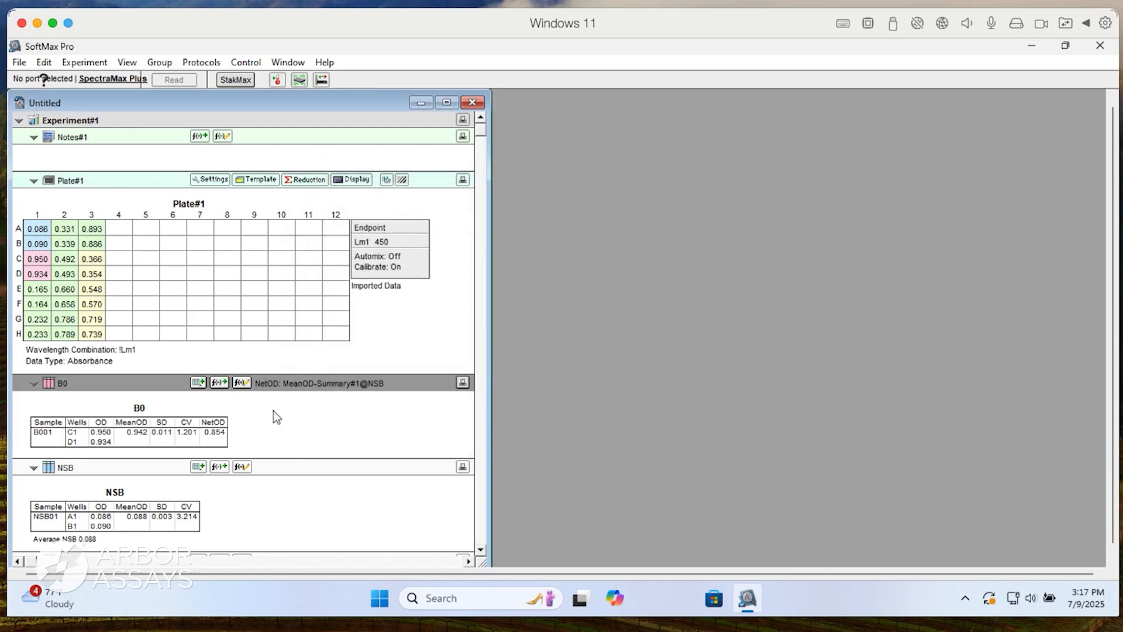
Add a summary to the B0 group described as Average B0, with the formula Average(NetOD) and its name hidden.
click(219, 382)
click(440, 232)
text(Aver)
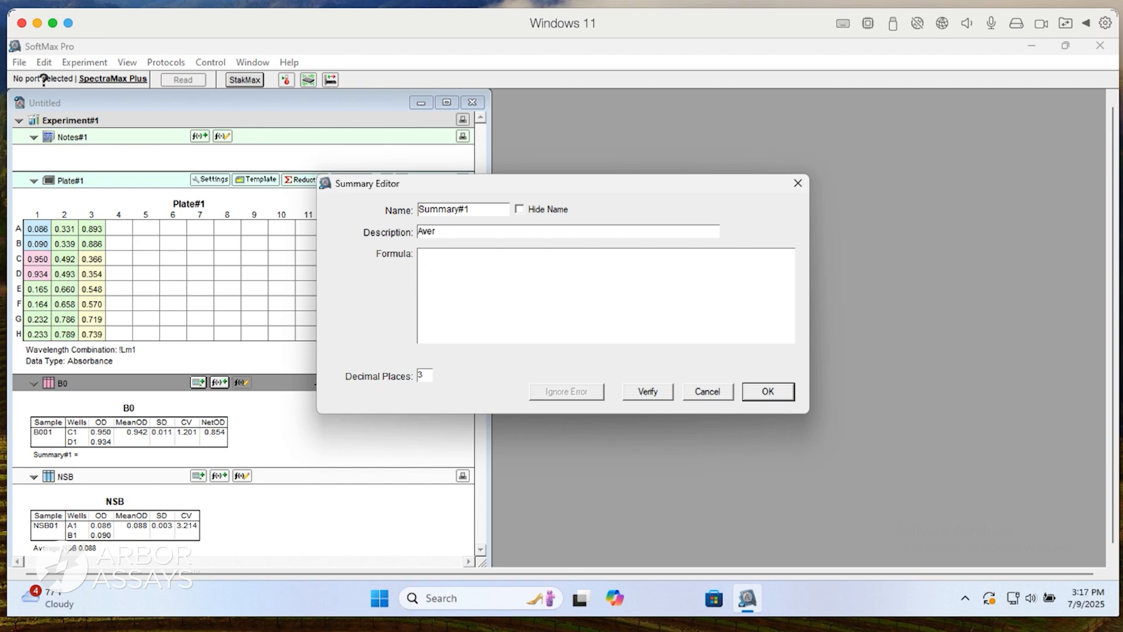
text(age B0)
key(Tab)
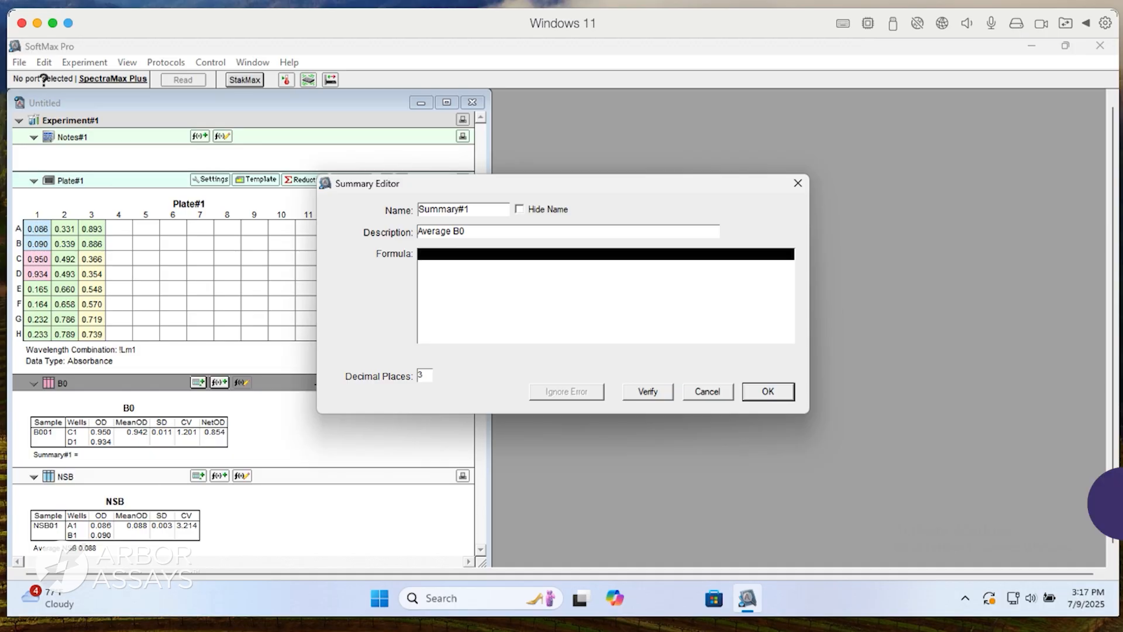
text(Average()
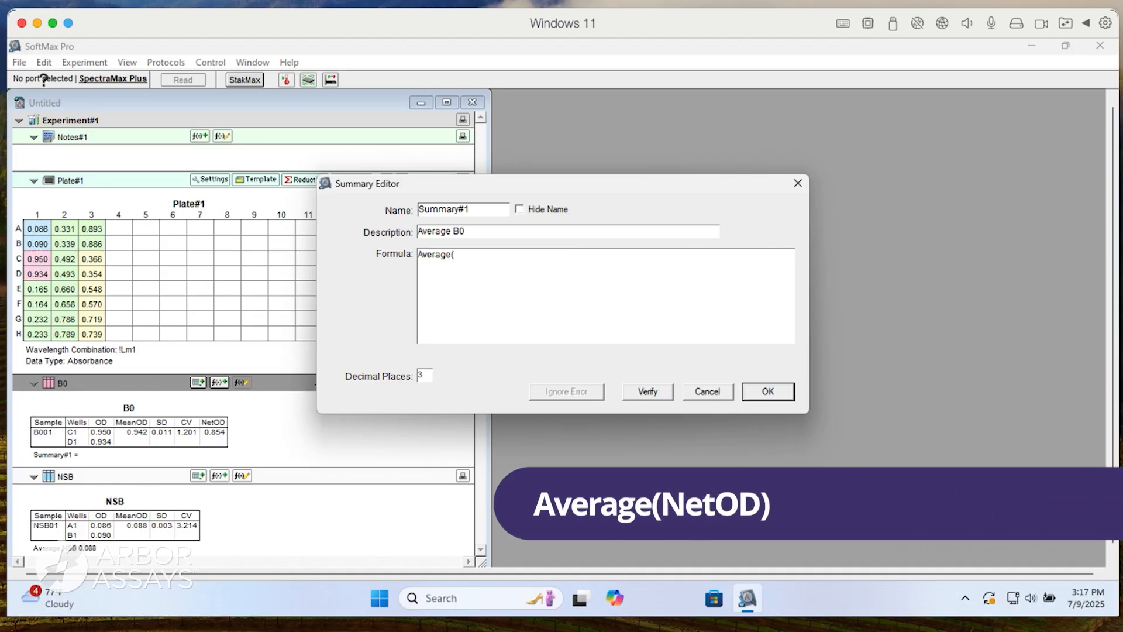
text(NetOD)
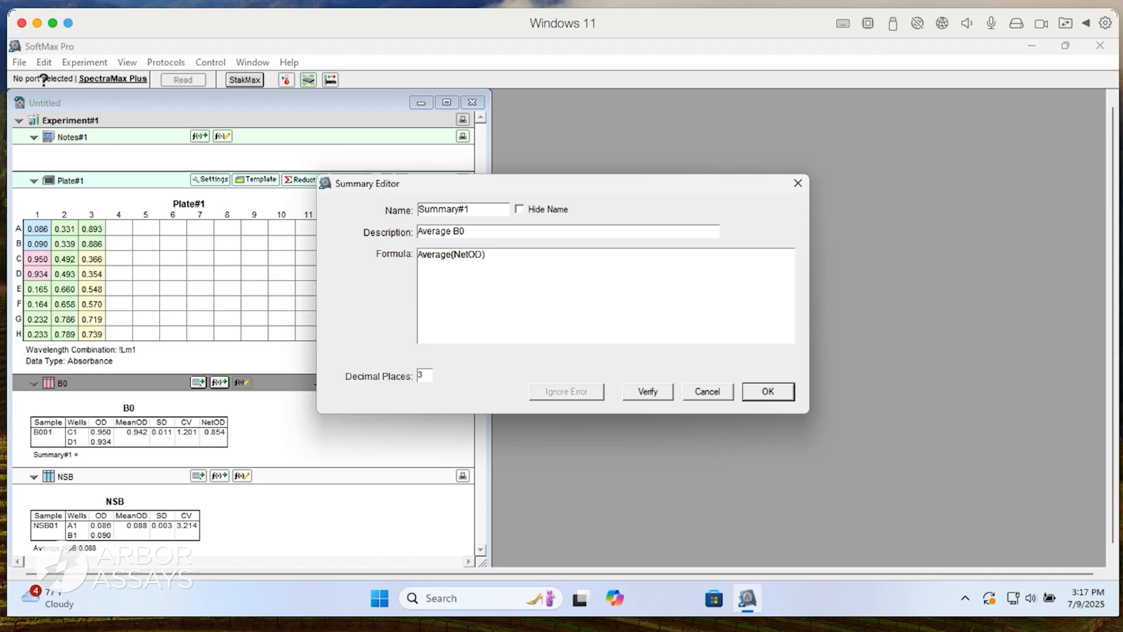
click(519, 209)
click(765, 392)
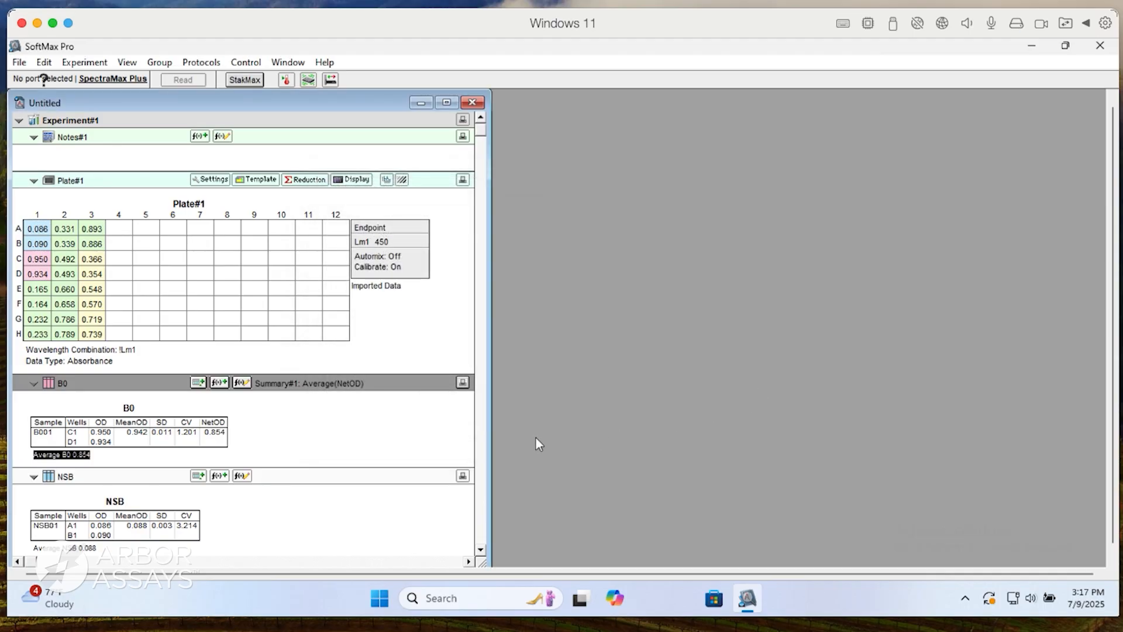
Add a column named %B/B0 with the formula (NetOD/Summary#1)*100 to the B0 group table.
click(199, 383)
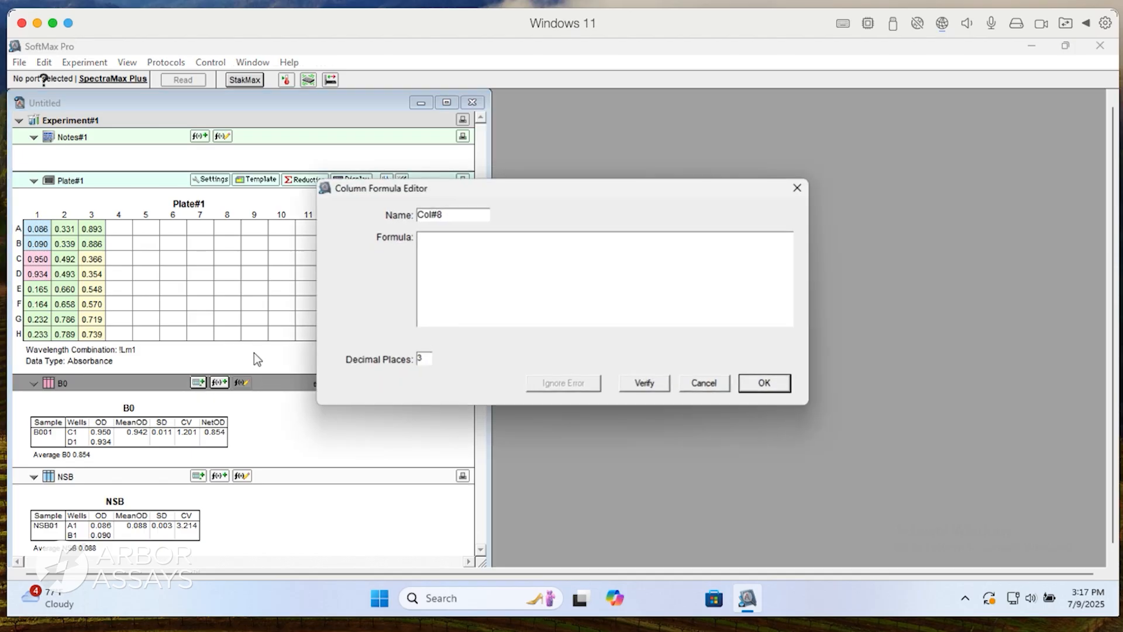
drag(462, 215, 411, 216)
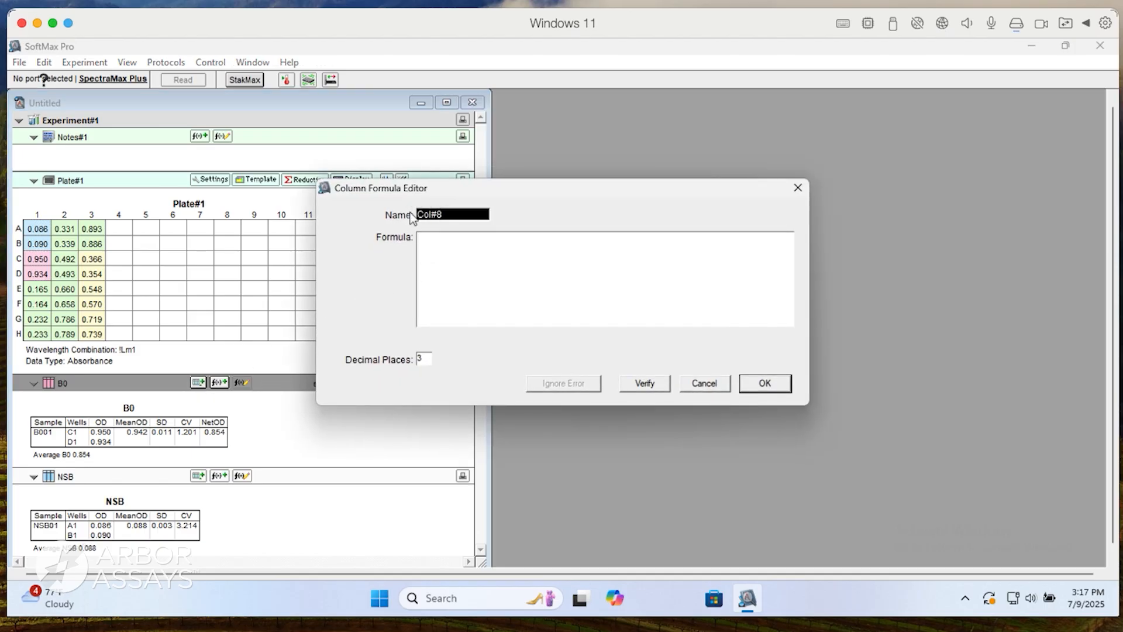
text(%B/B0)
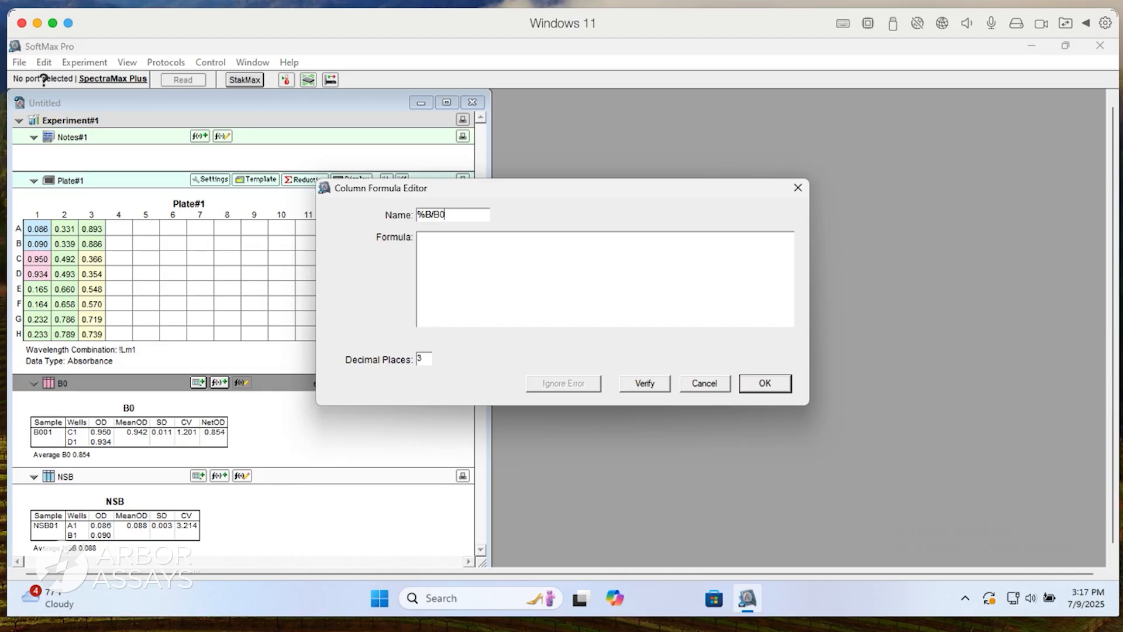
key(Tab)
text((NetOD/Summary#1))
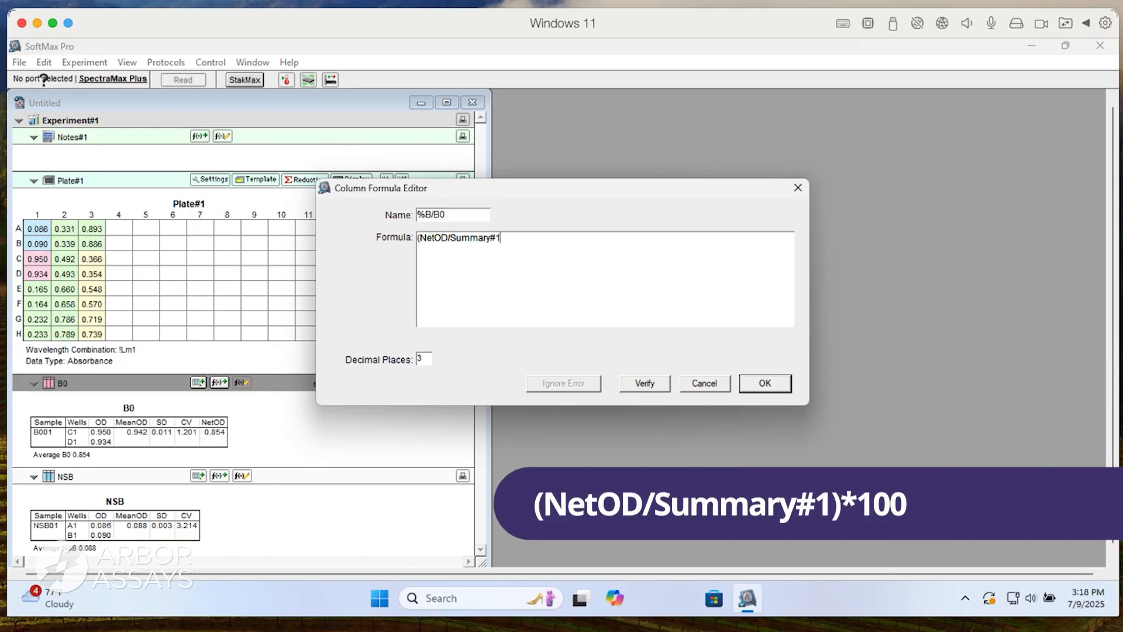
text(*100)
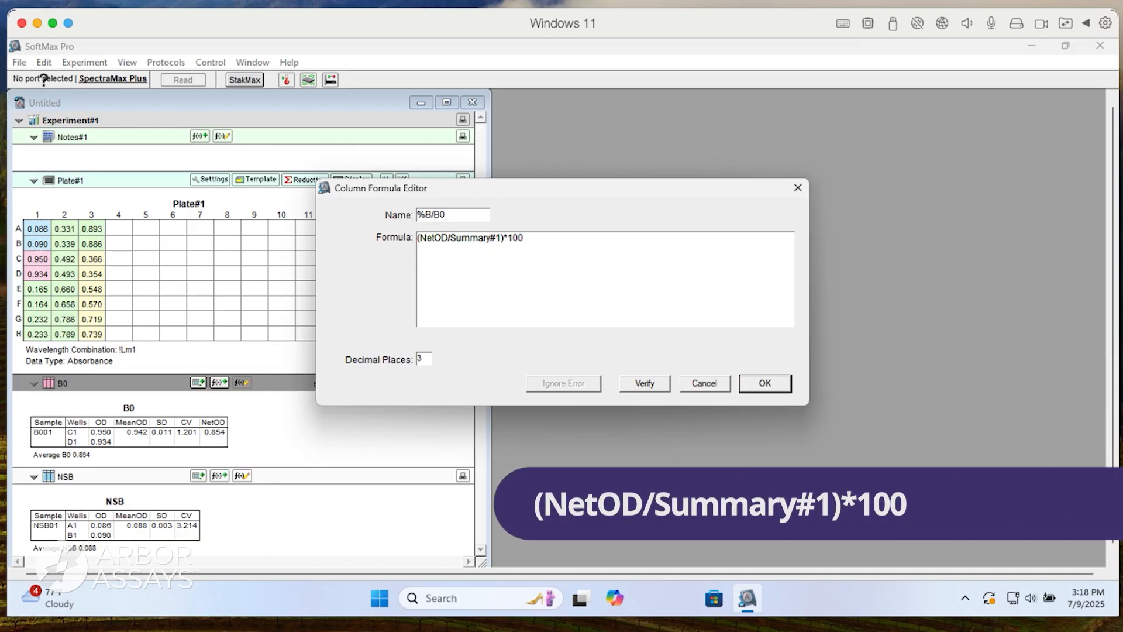
key(Return)
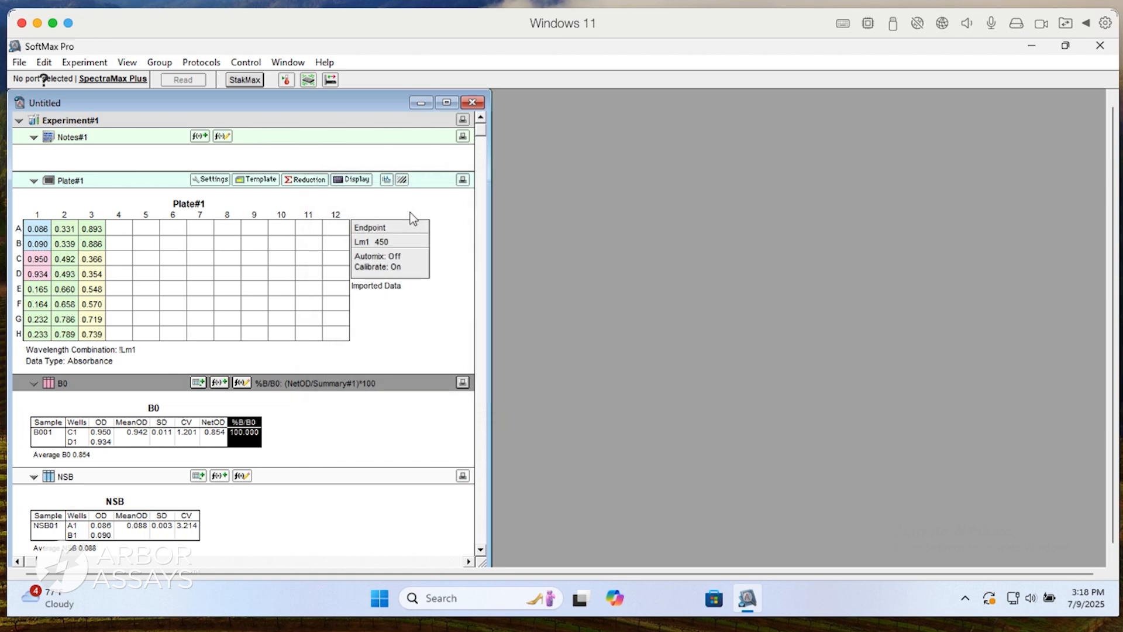
click(364, 419)
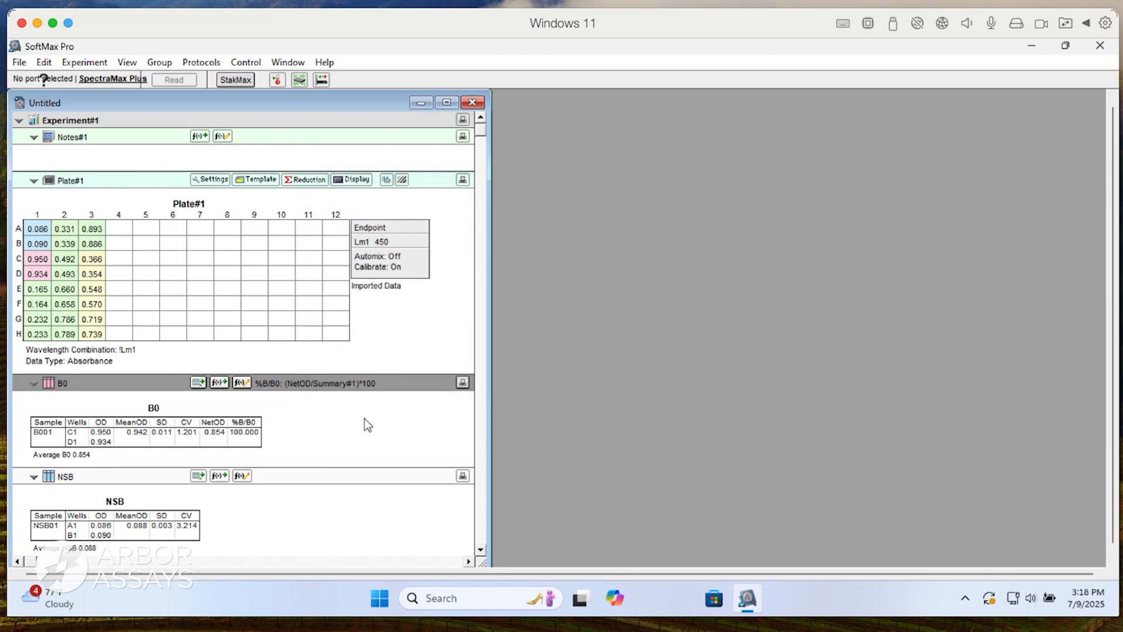
Expand the Standards group table and delete its Values, MeanValue, Std.Dev. and CV% columns.
drag(482, 283, 484, 366)
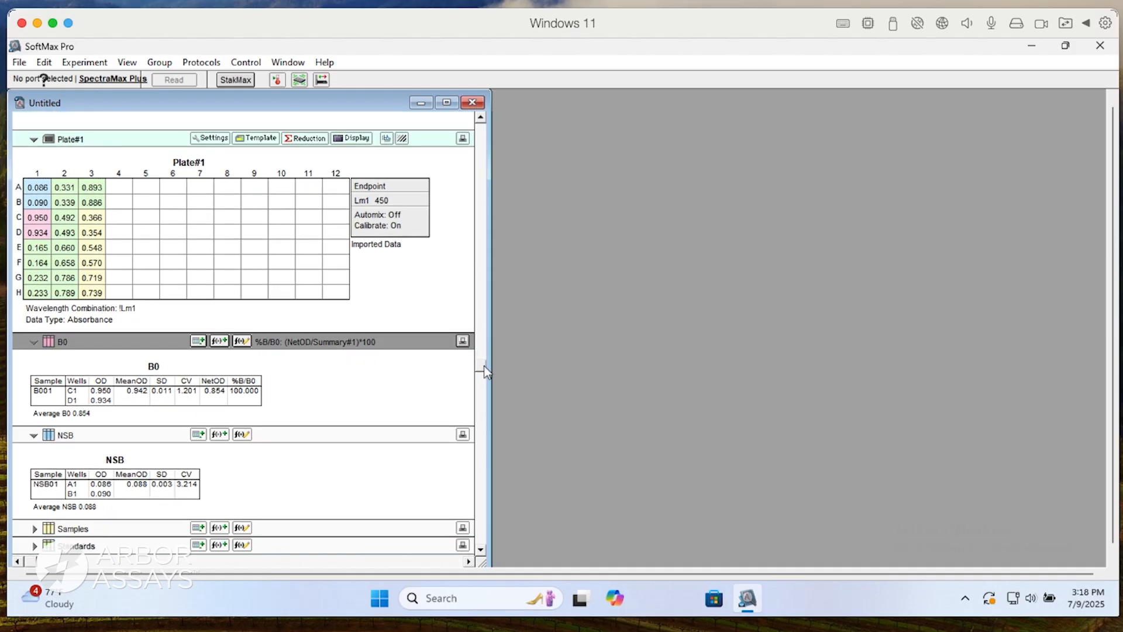
drag(481, 408, 481, 410)
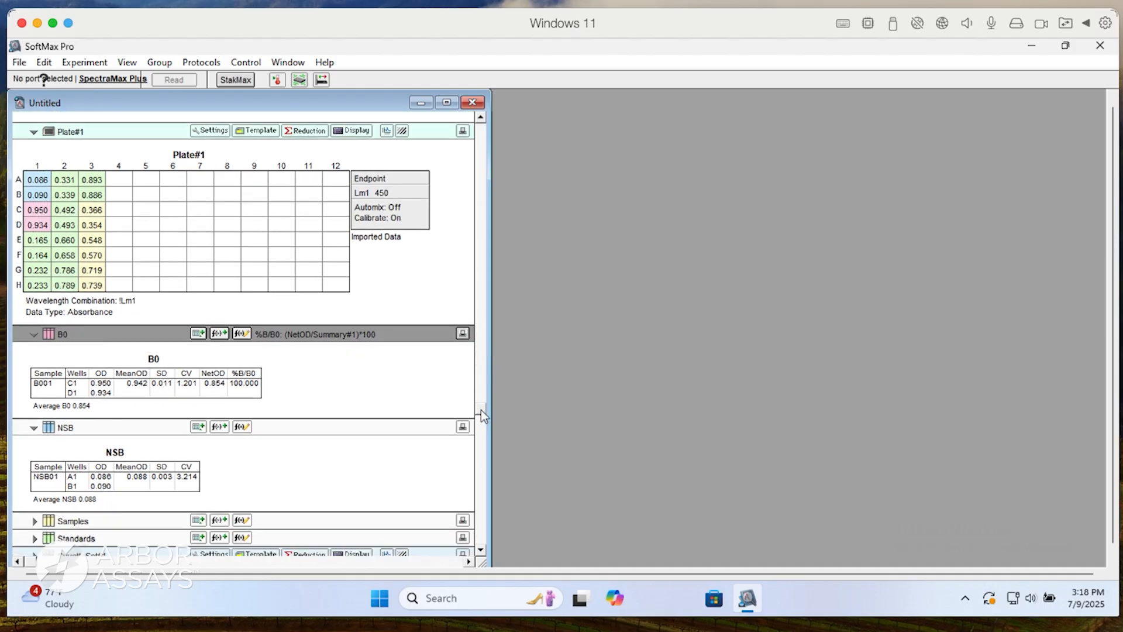
click(35, 538)
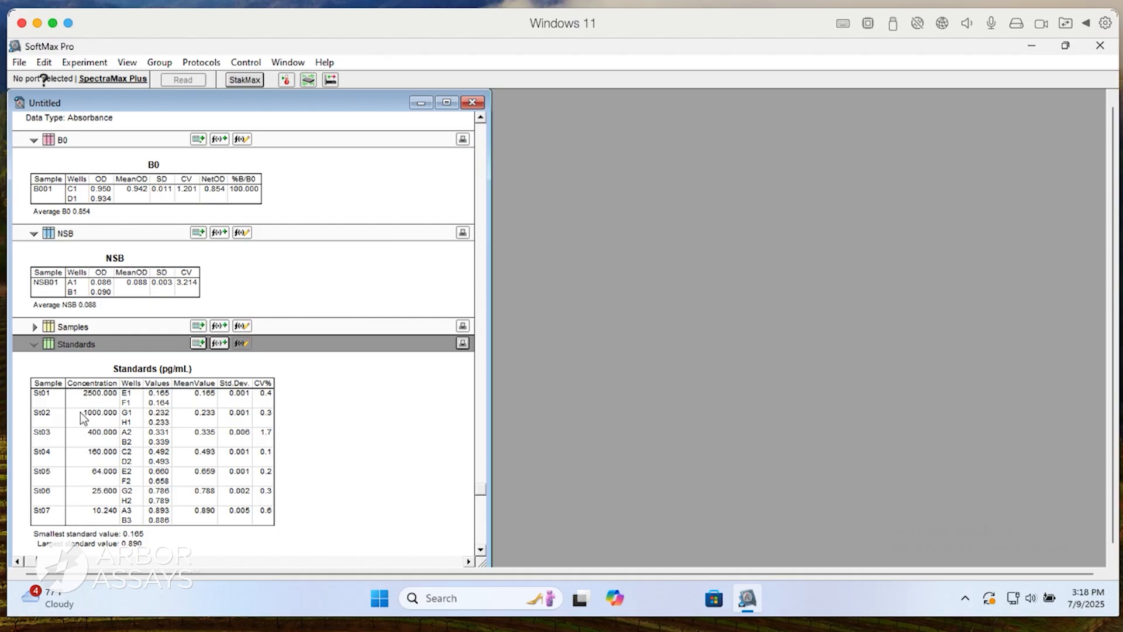
drag(267, 434, 169, 431)
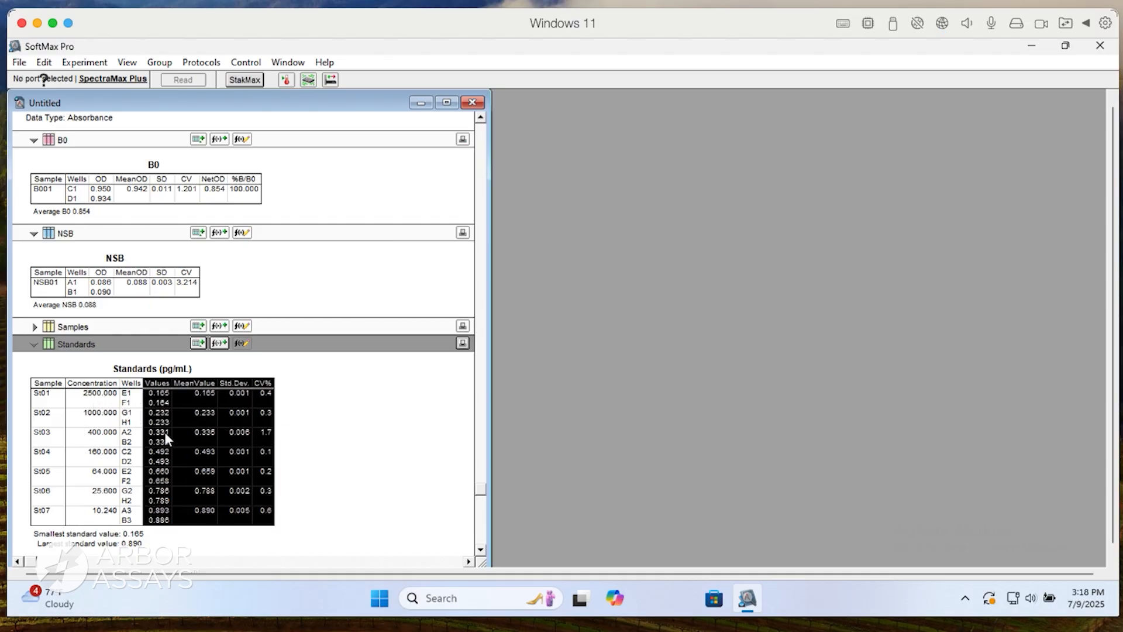
key(Delete)
Copy the OD, MeanOD, SD, CV, NetOD and %B/B0 columns from the B0 group table into the Standards group table.
drag(249, 196, 108, 193)
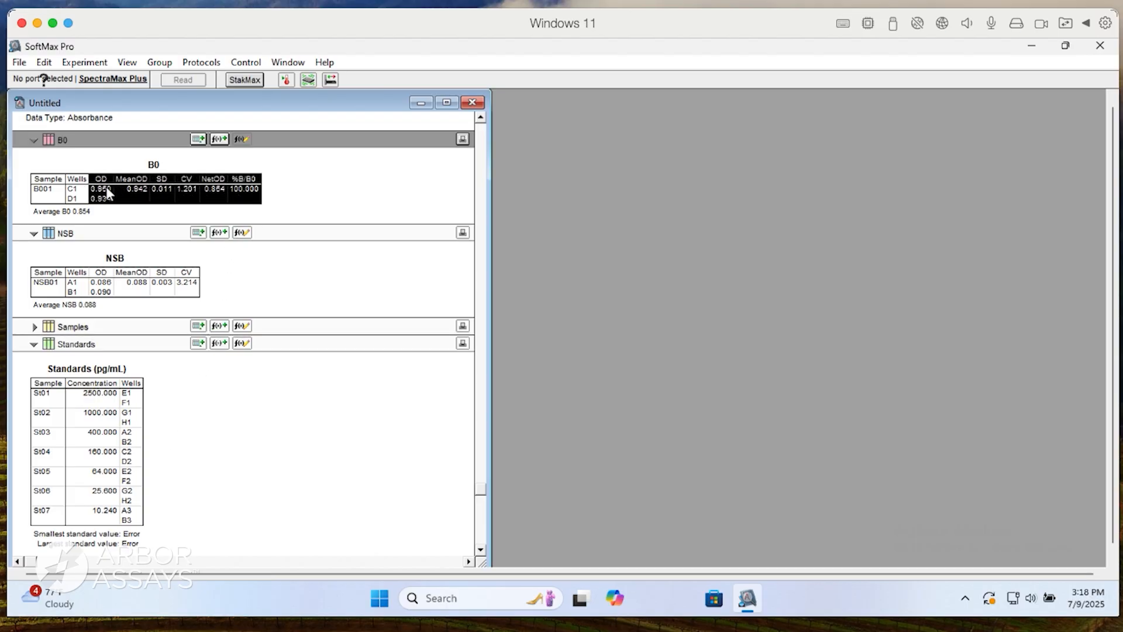
key(ctrl+c)
click(185, 469)
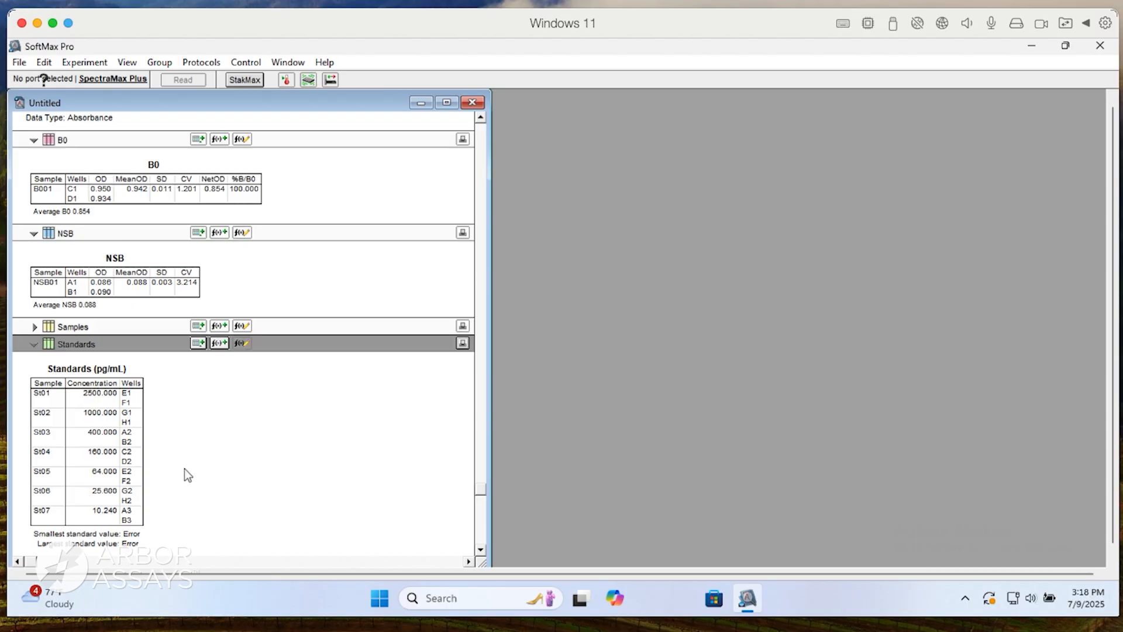
key(ctrl+v)
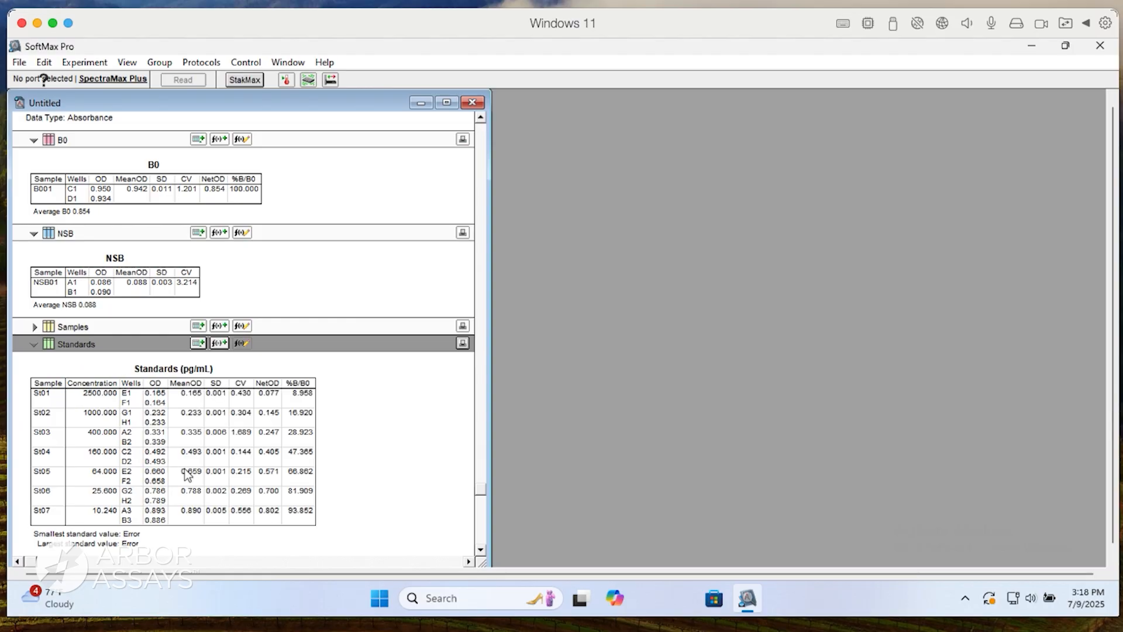
Add a column named BackCalc with the formula Interpx('Standards@%B/B0 Graph', '%B/B0') to the Standards table, ignoring the formula error.
click(198, 344)
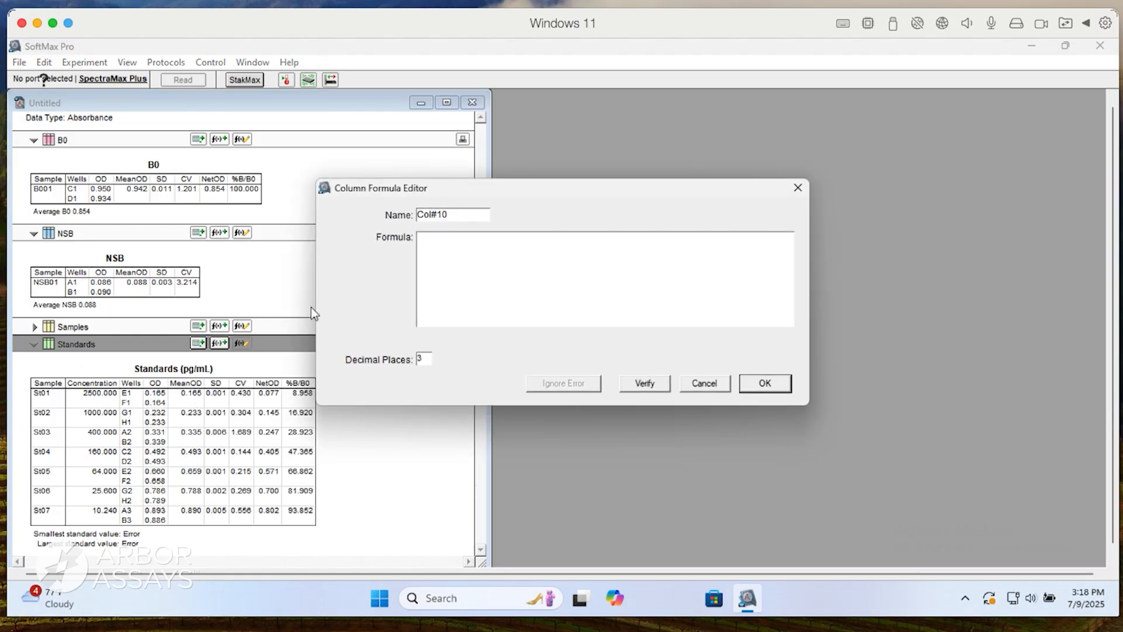
drag(459, 216, 379, 208)
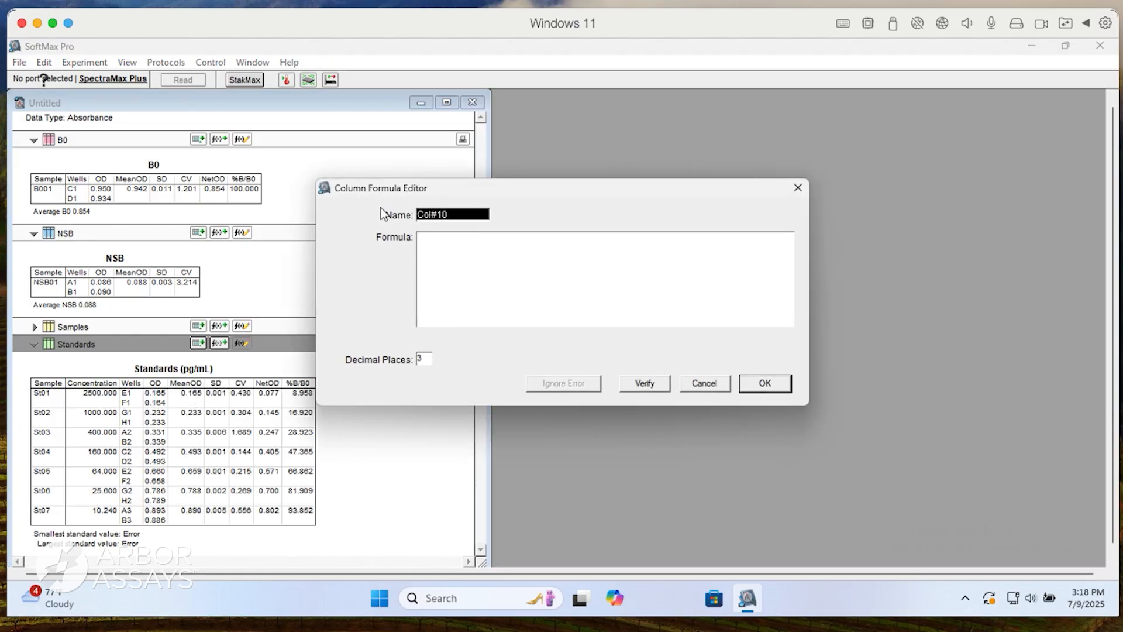
text(BackCalc)
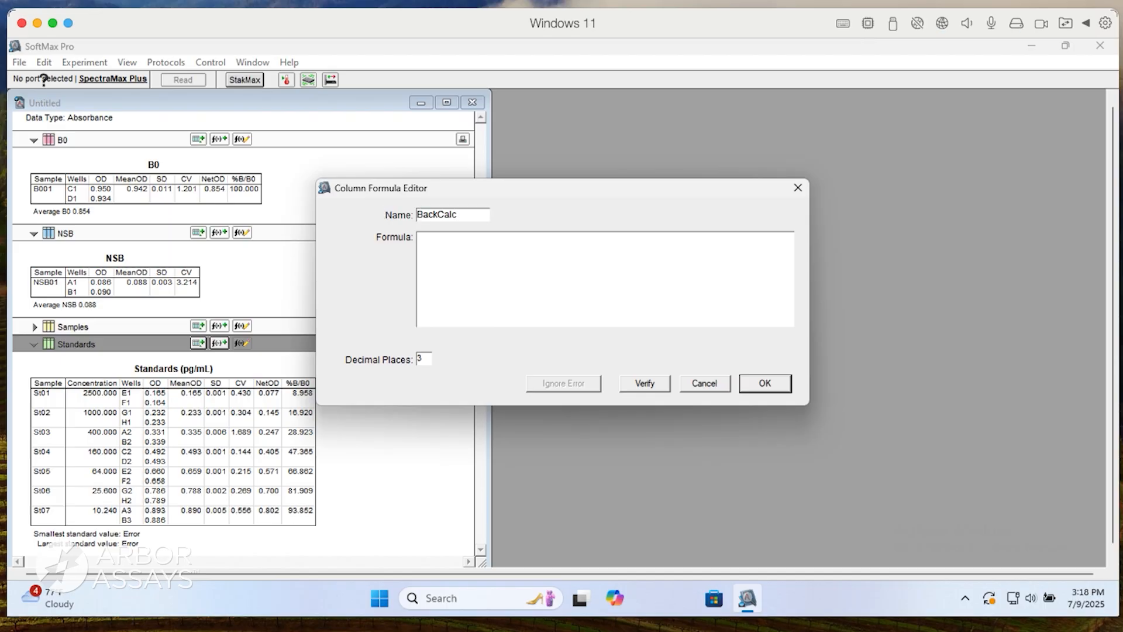
key(Tab)
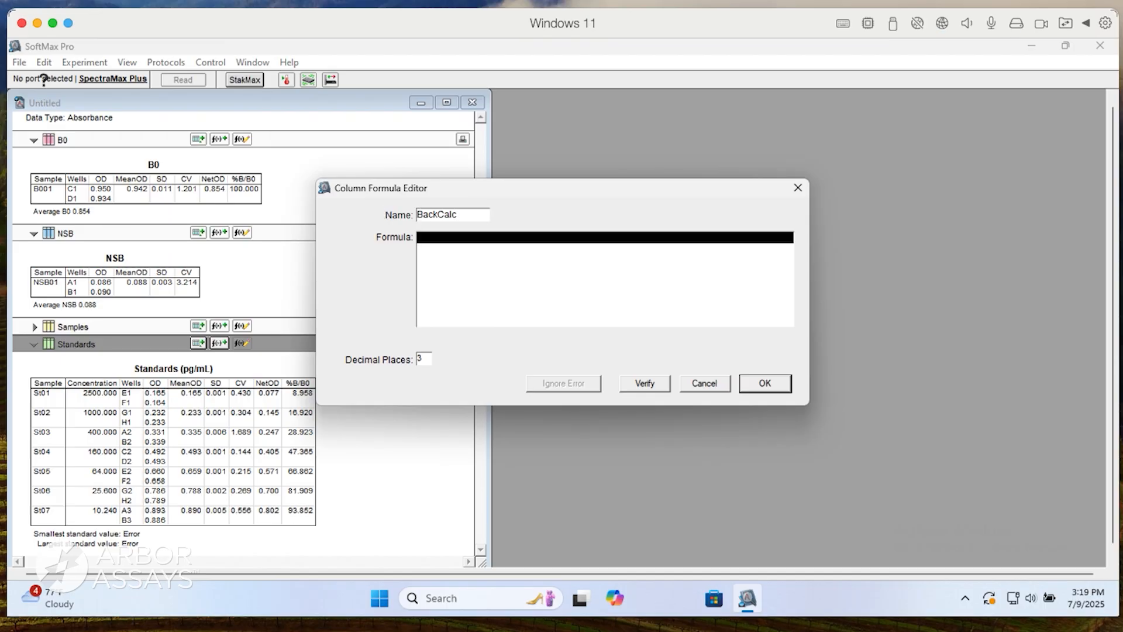
text(Interpx('Stan)
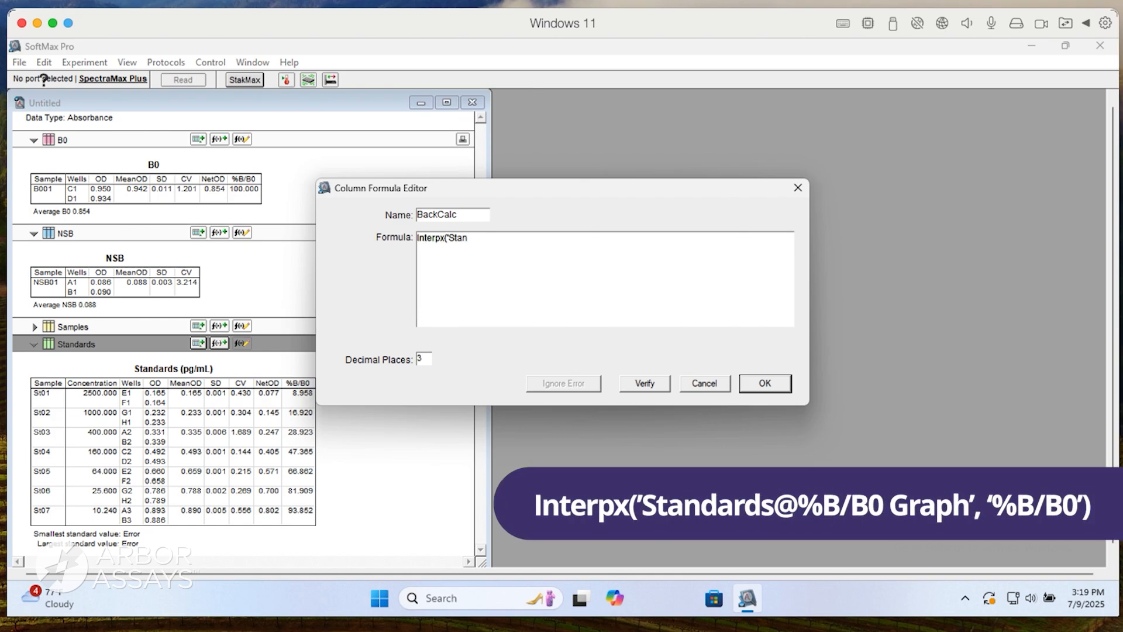
text(dards@%B/B0 Graph)
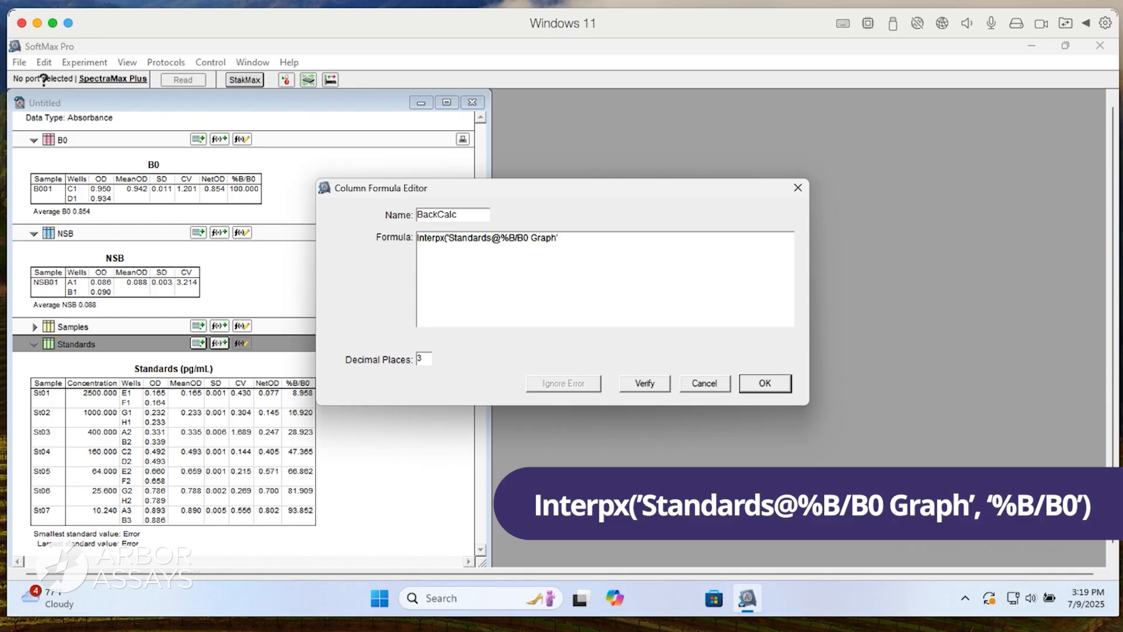
text(', '%B/B0)
click(760, 384)
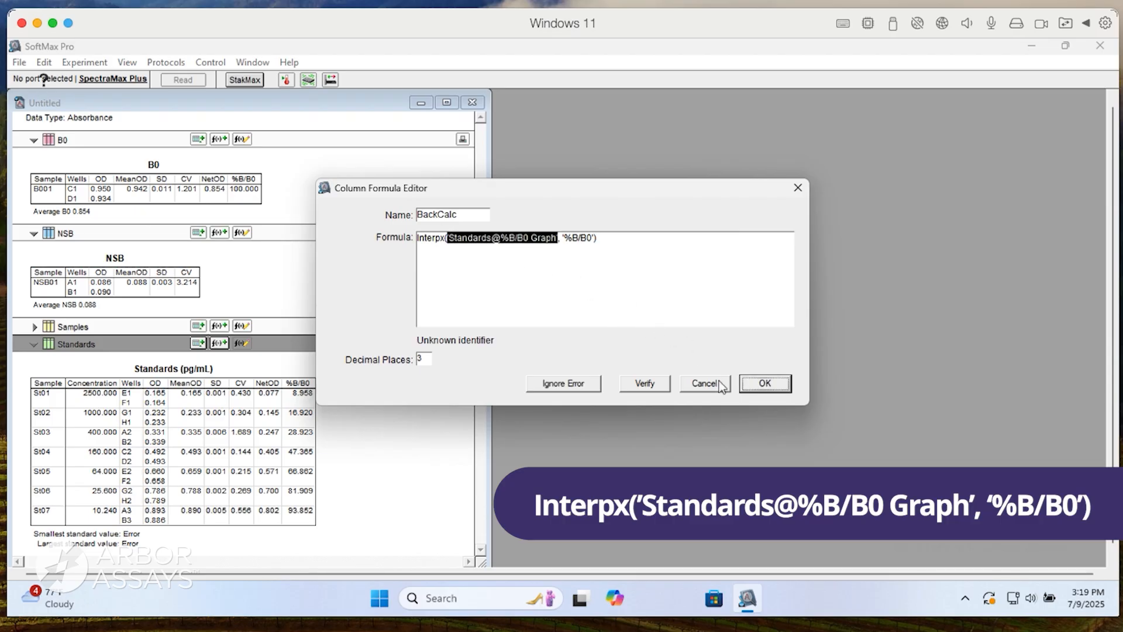
click(571, 383)
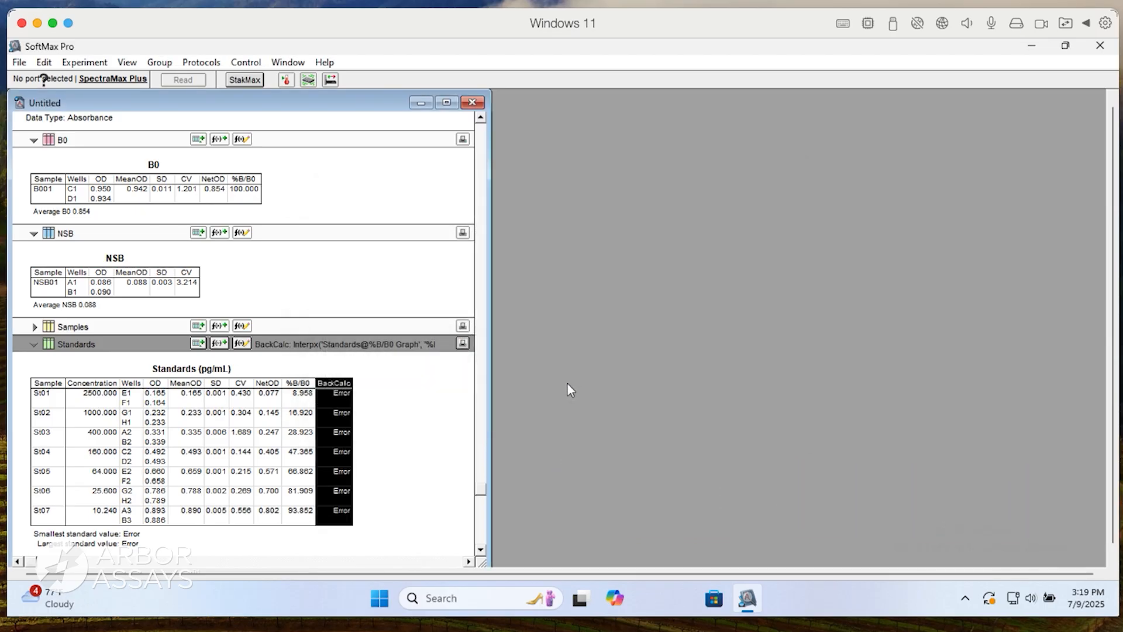
click(423, 399)
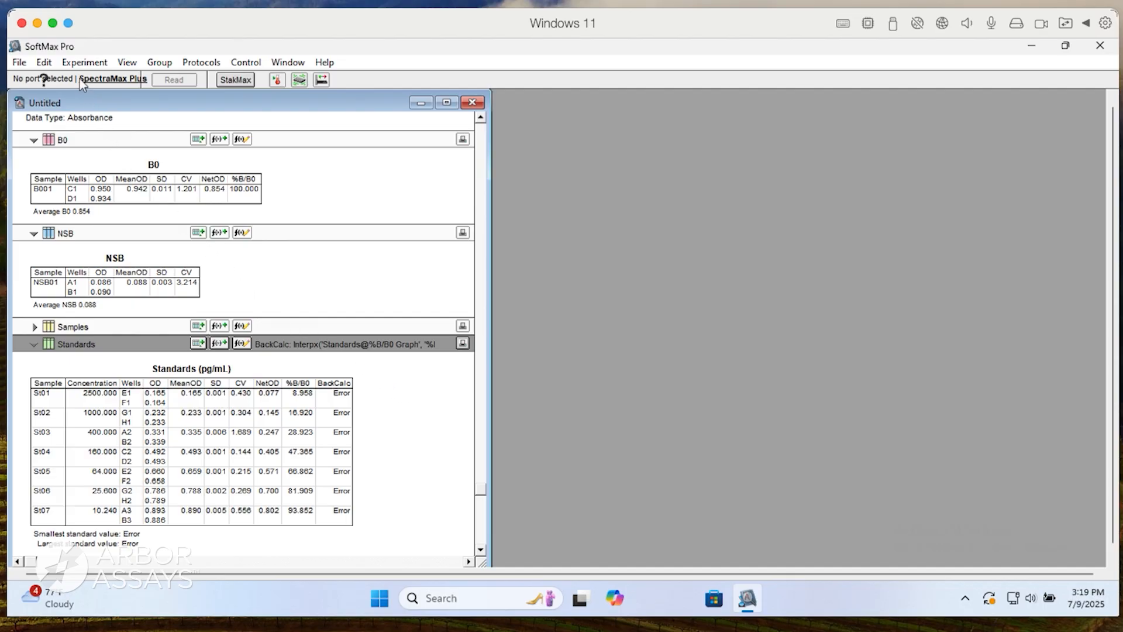
Create a new graph from the Standards group with Concentration on the X-axis and %B/B0 on the Y-axis.
click(78, 63)
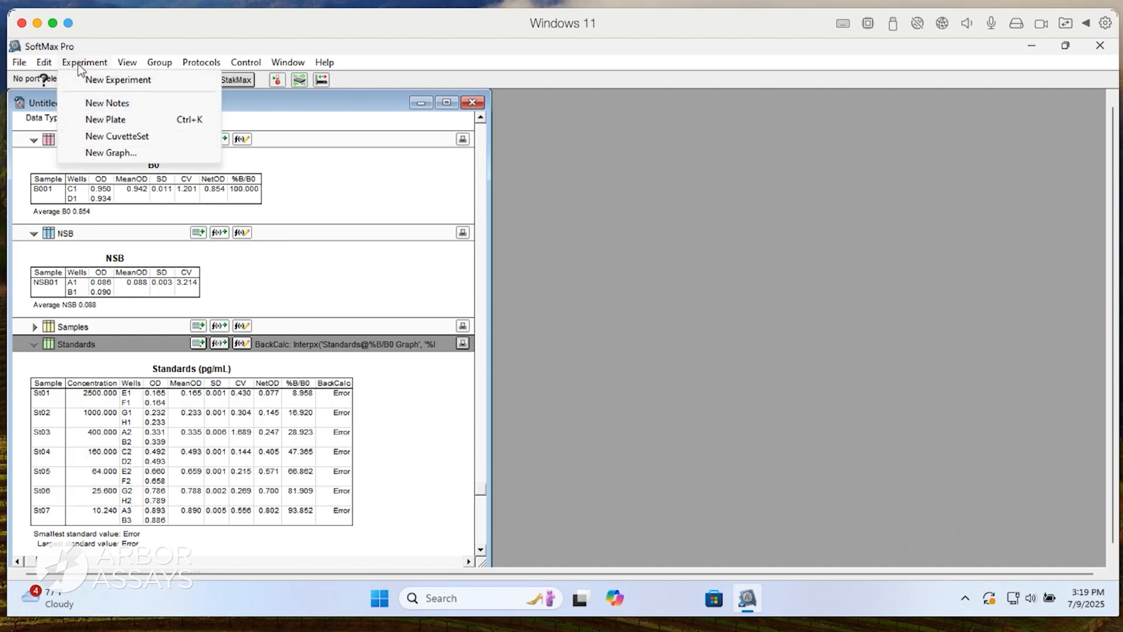
click(105, 153)
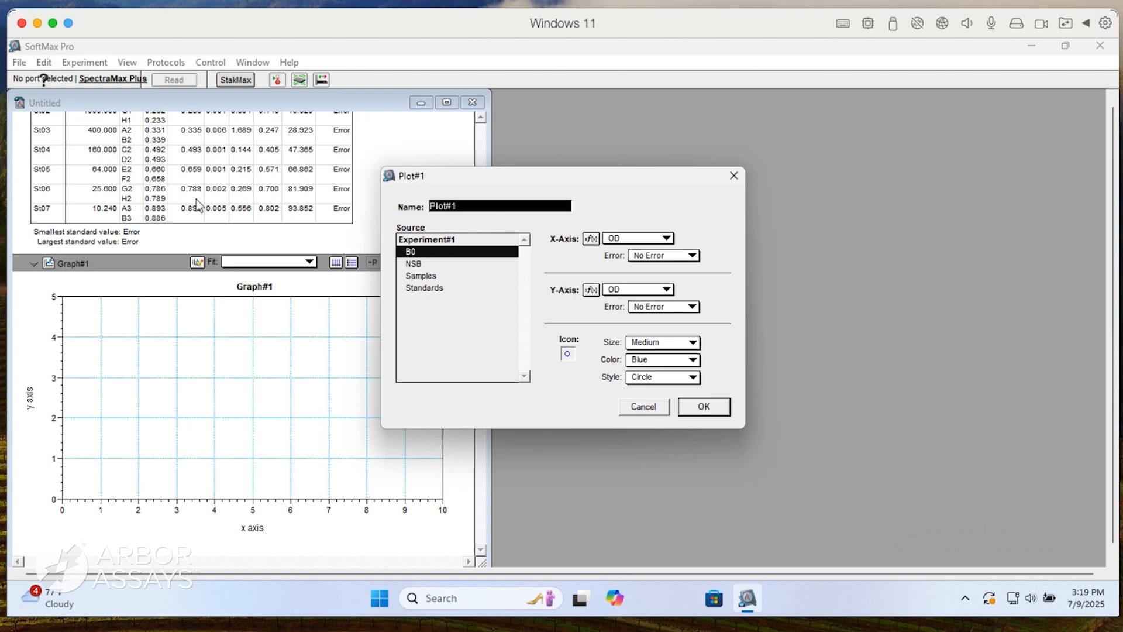
click(423, 289)
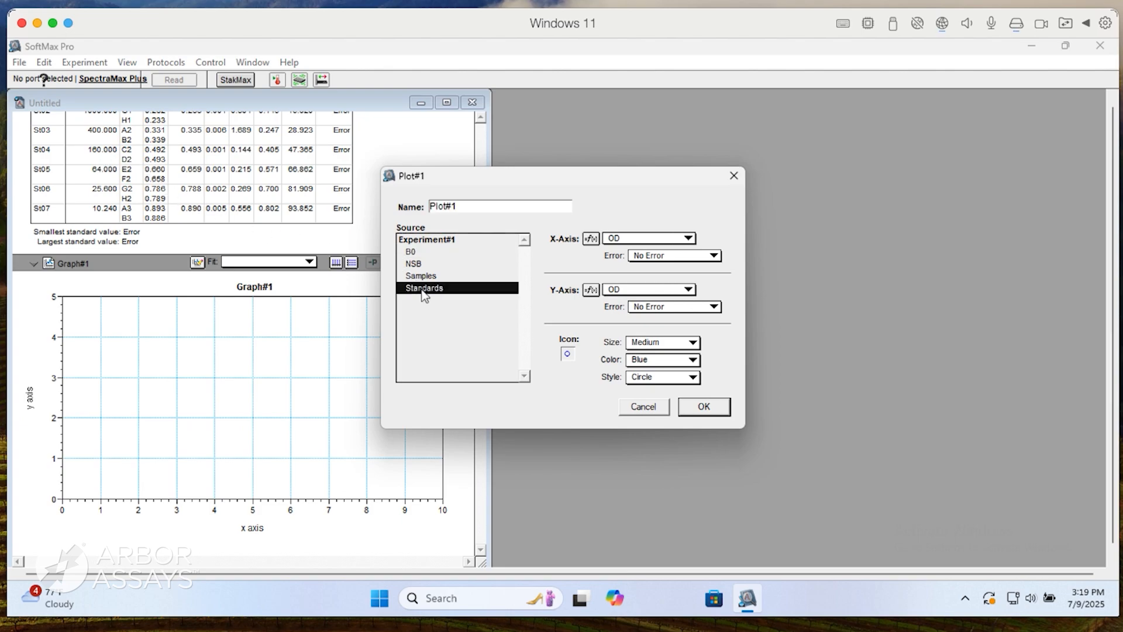
click(634, 240)
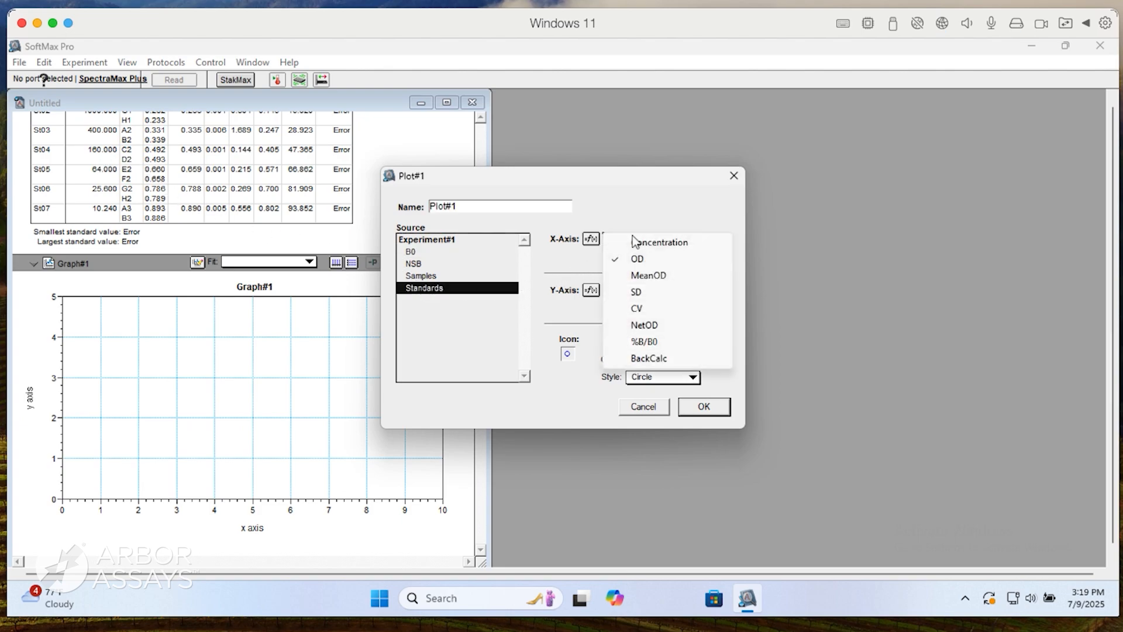
click(637, 243)
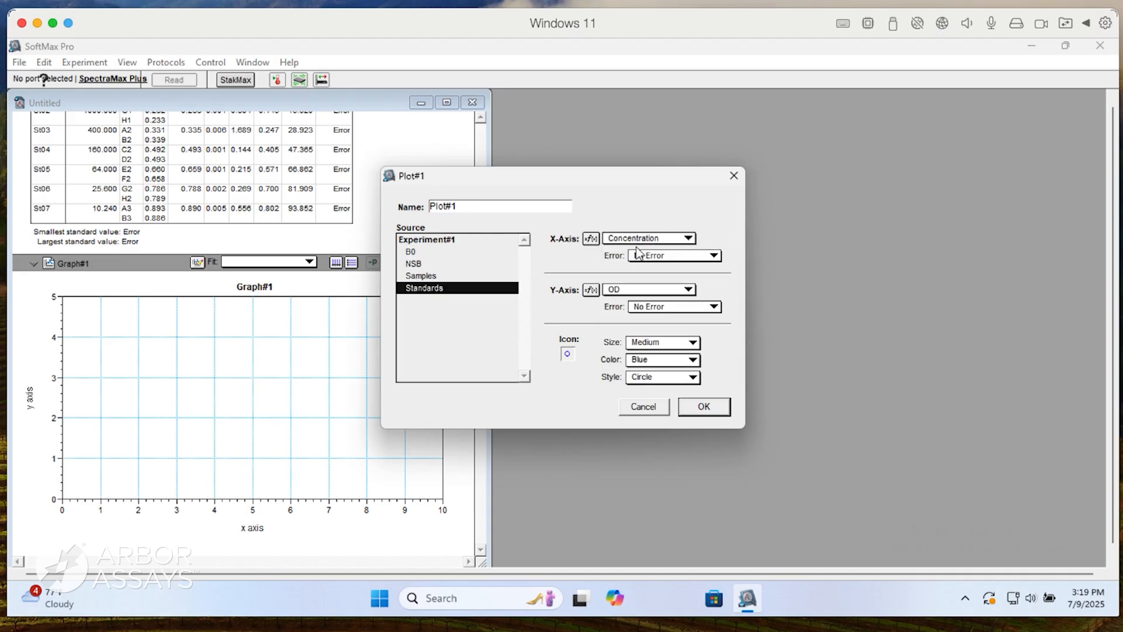
click(639, 289)
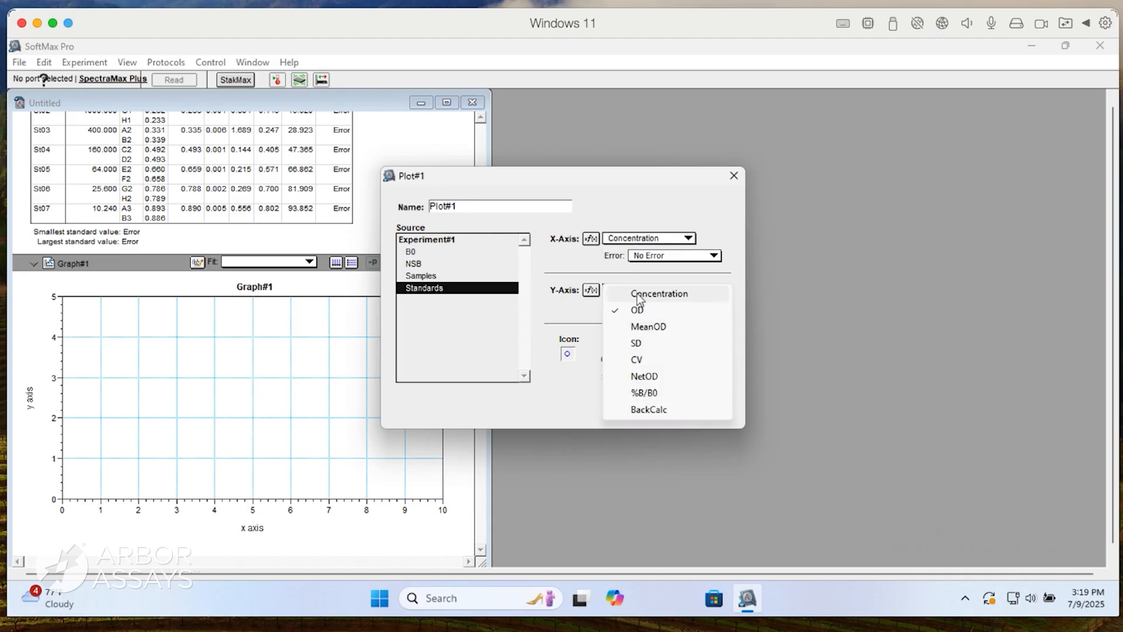
click(645, 392)
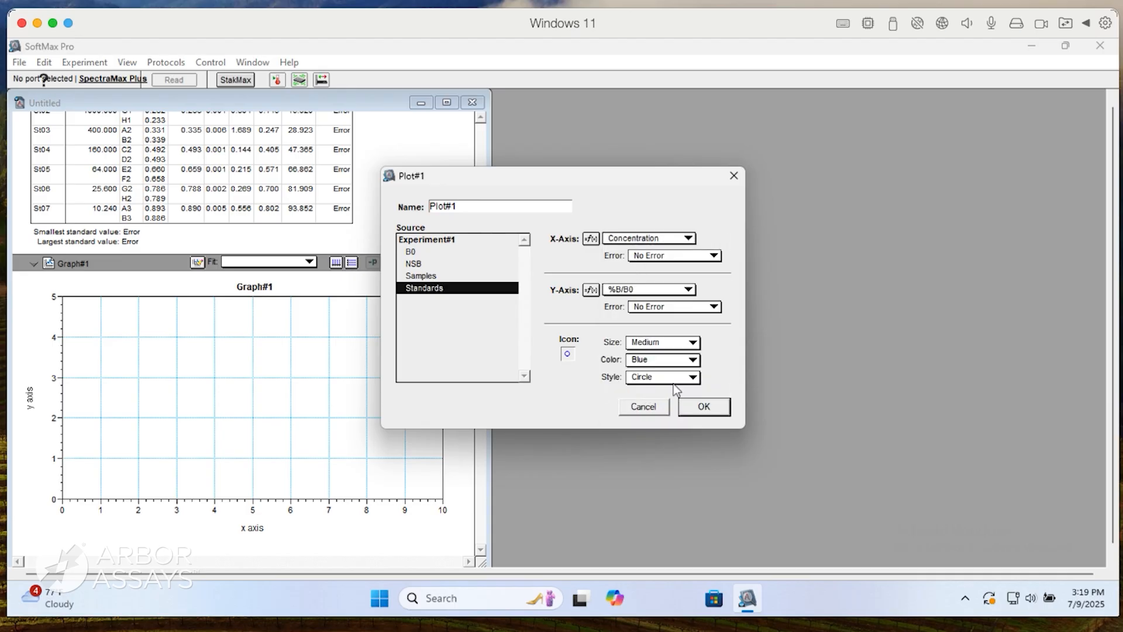
Name the plot Standards, accept the graph options and apply a 4-Parameter curve fit.
drag(497, 206, 410, 206)
text(Standards)
key(Return)
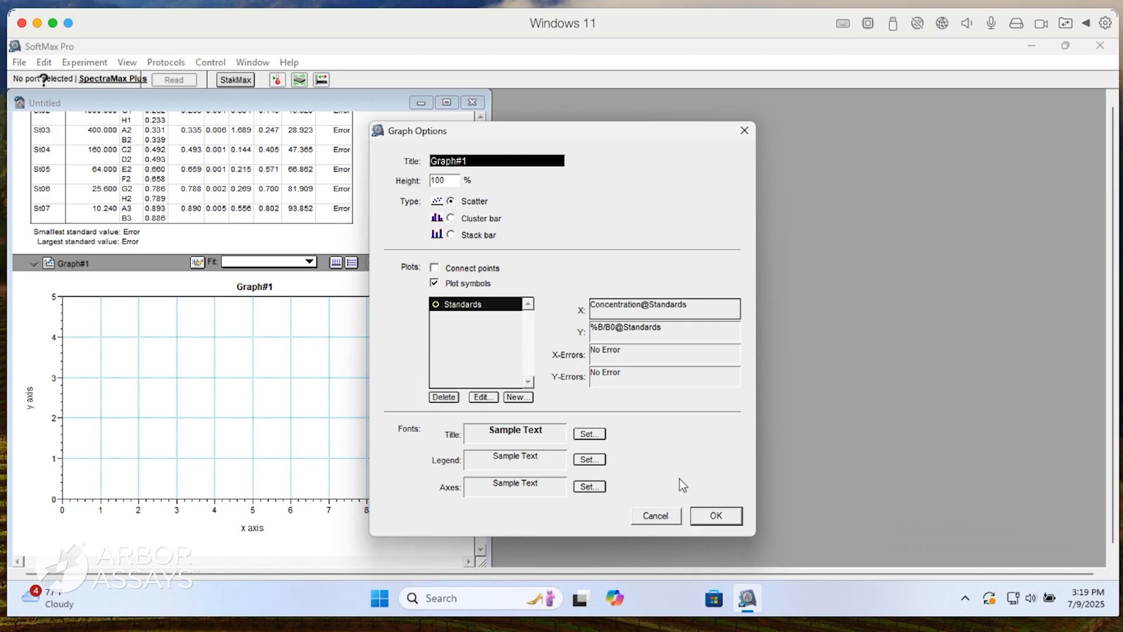
click(704, 515)
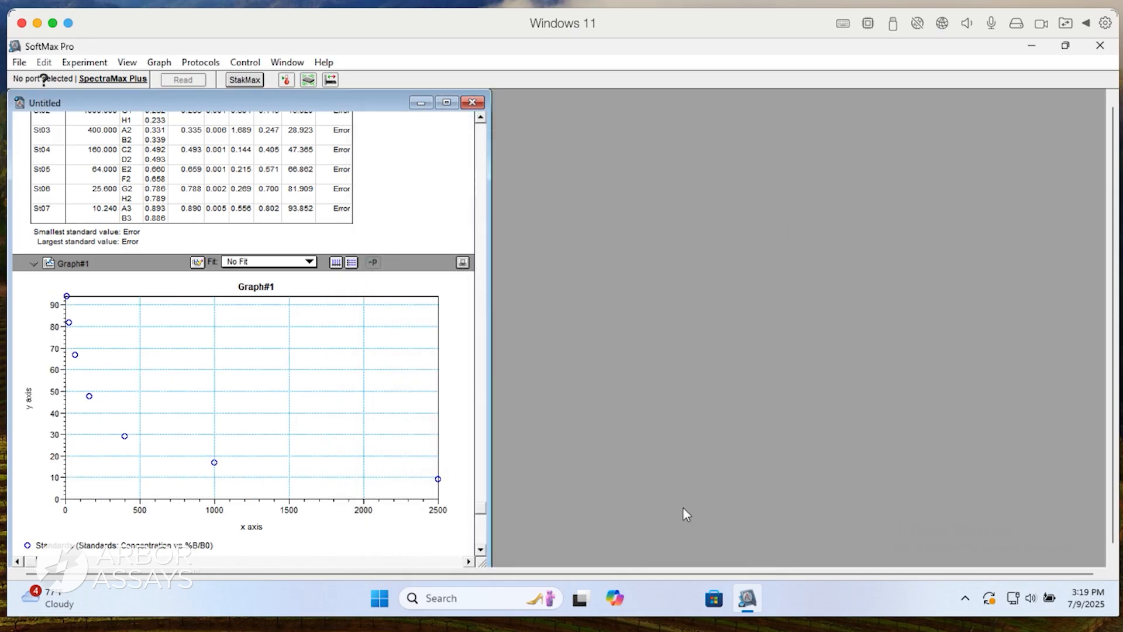
click(282, 262)
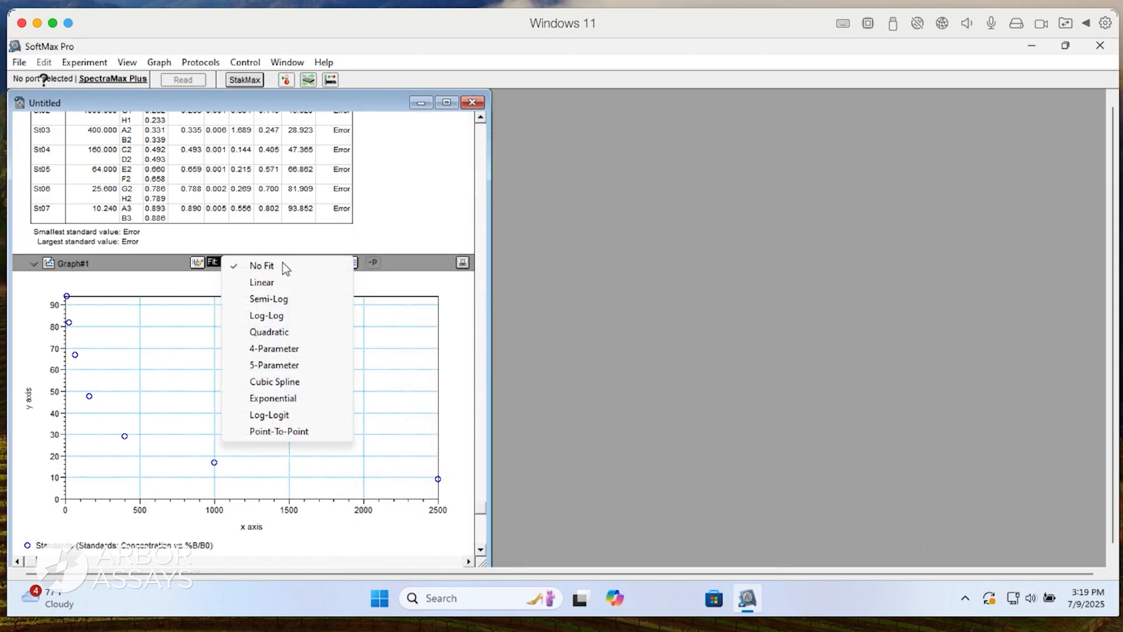
click(264, 349)
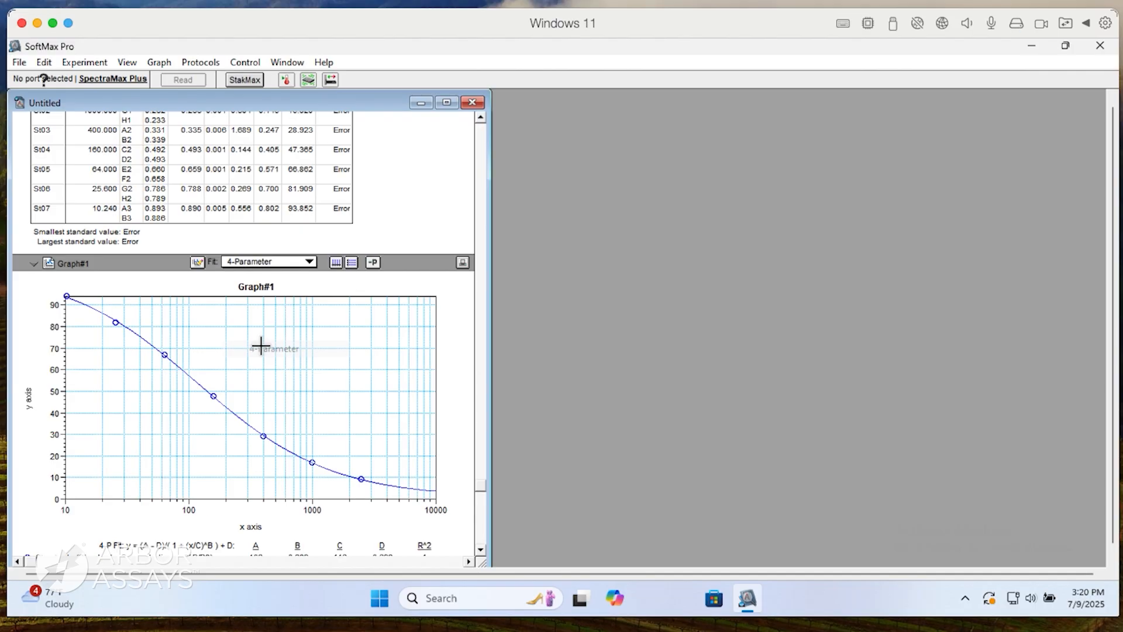
Rename the Graph#1 section as %B/B0 Graph.
double_click(78, 264)
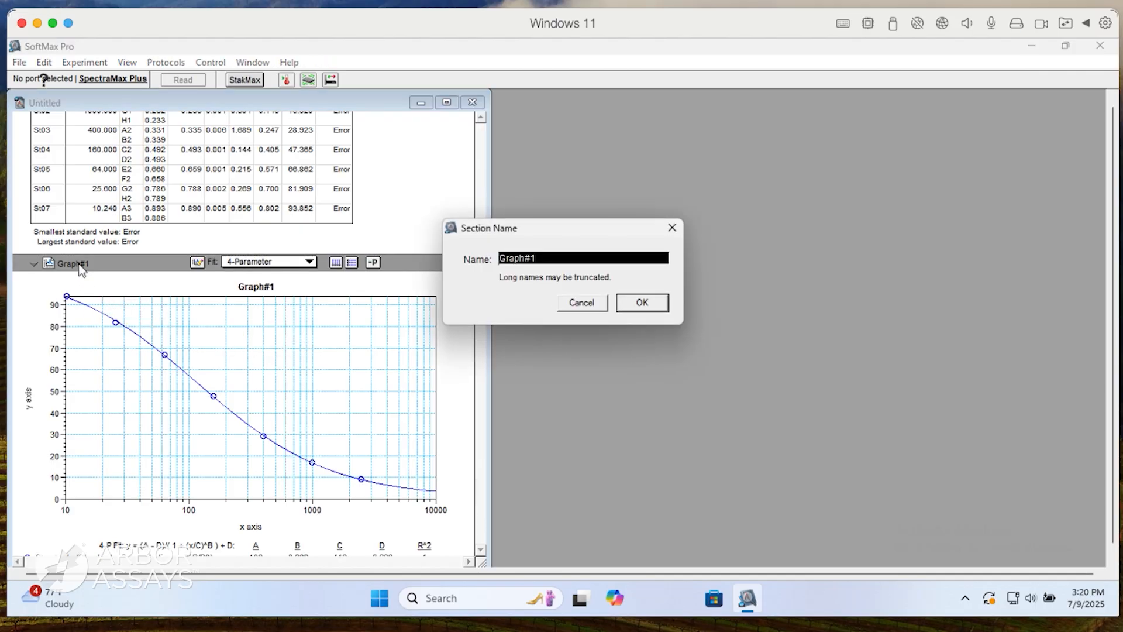
text(%B/B)
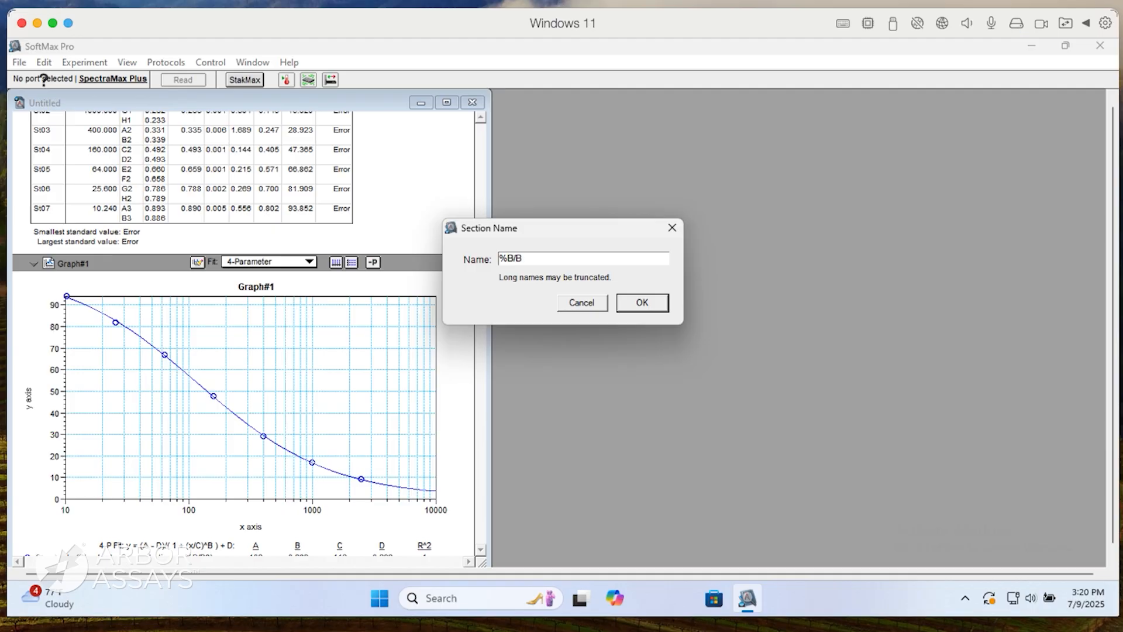
text(0 Graph)
key(Return)
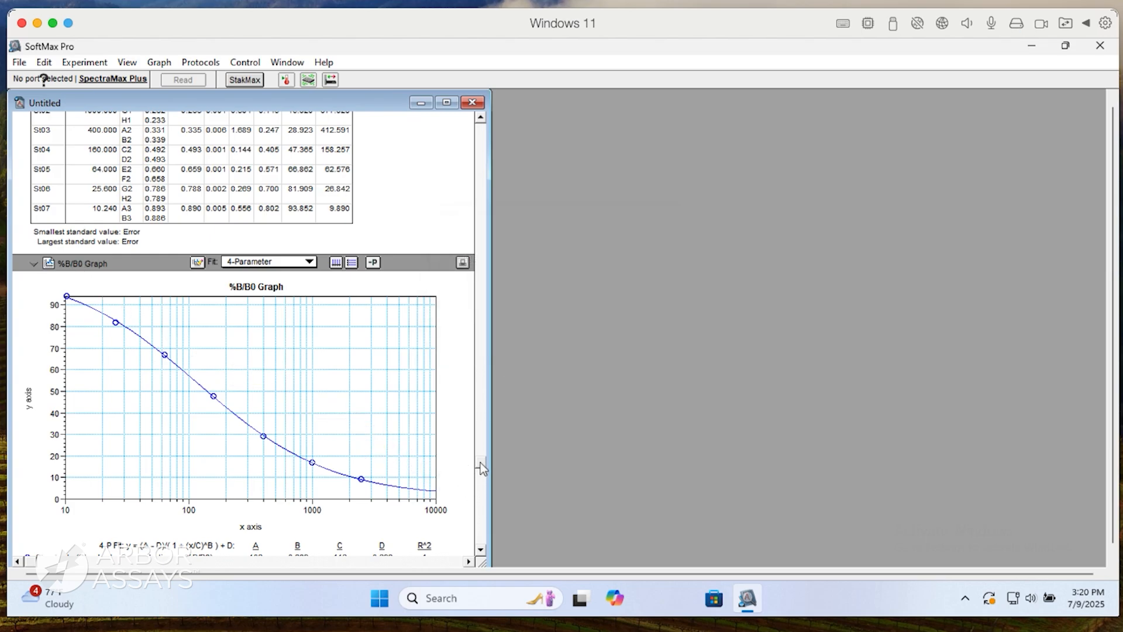
Expand the Samples group and delete its default columns from Values through Adj.Result, keeping only Sample and Wells.
drag(480, 462, 479, 440)
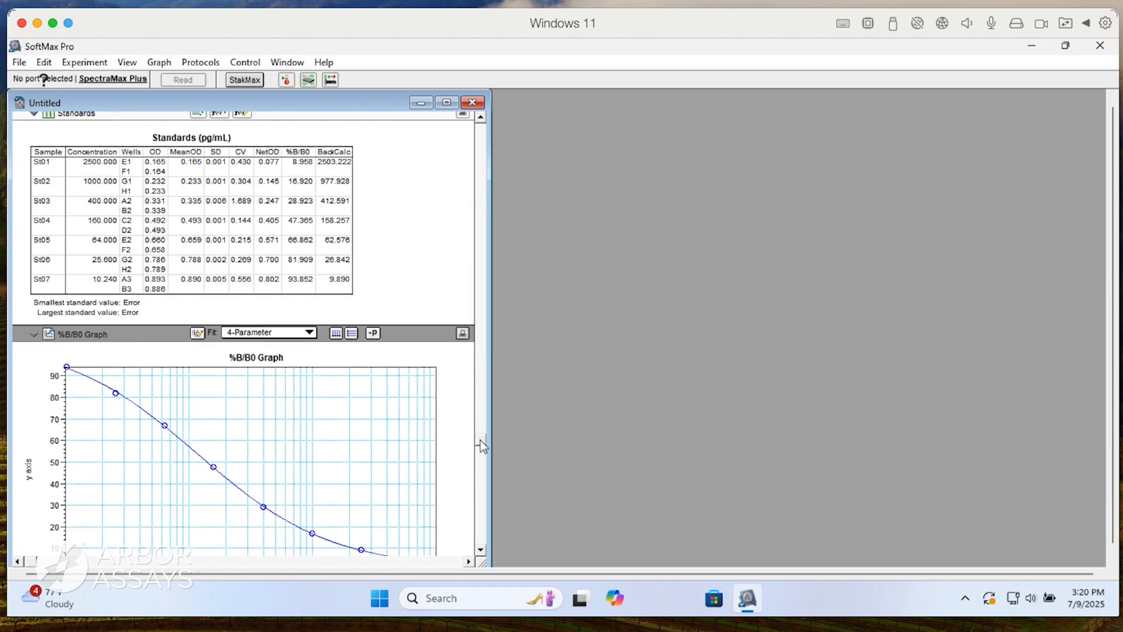
drag(480, 440, 479, 274)
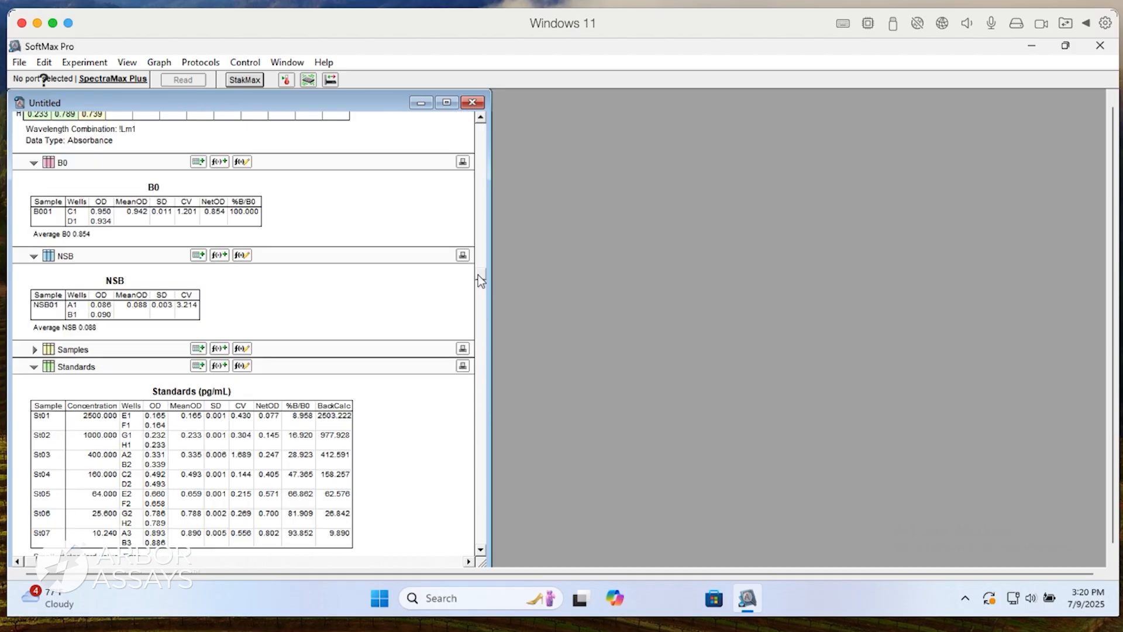
click(35, 351)
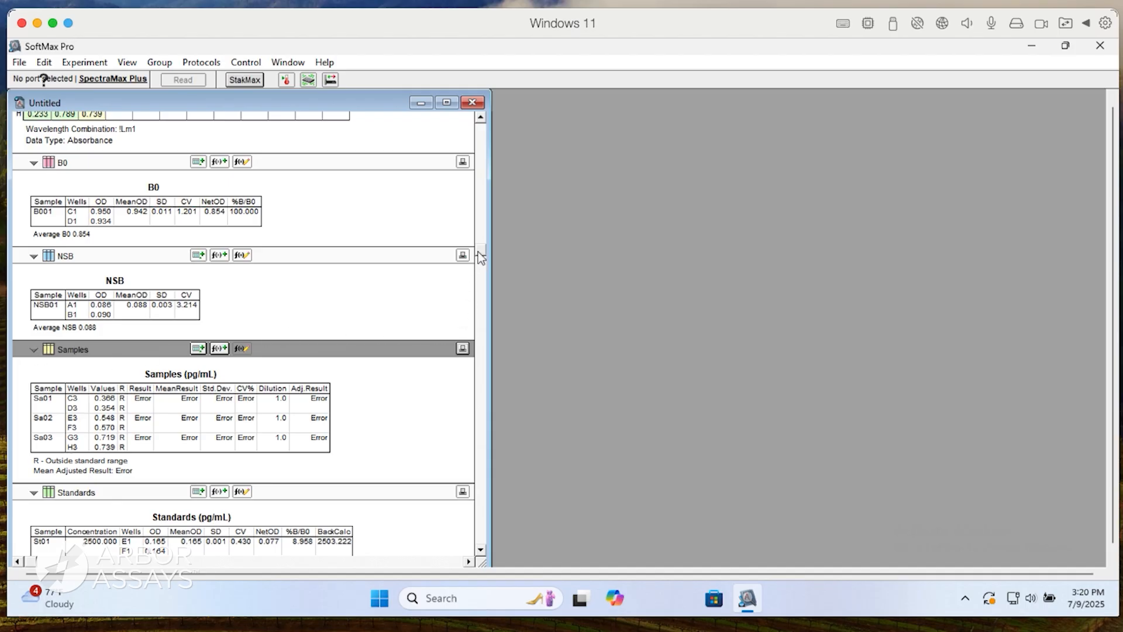
drag(482, 285, 482, 315)
drag(307, 307, 125, 315)
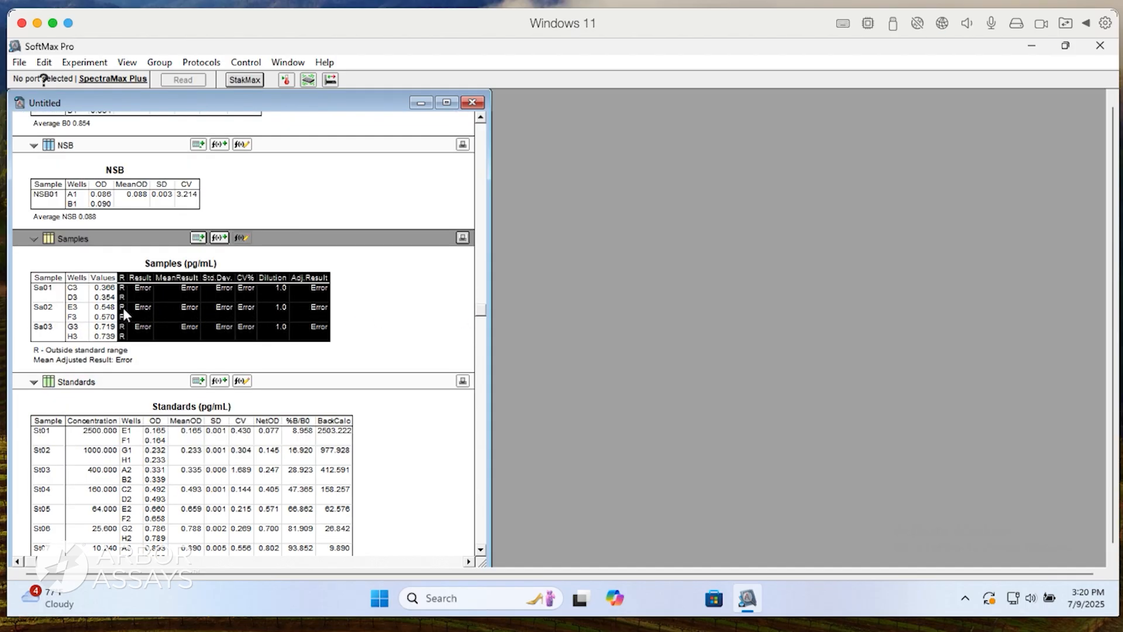
key(Delete)
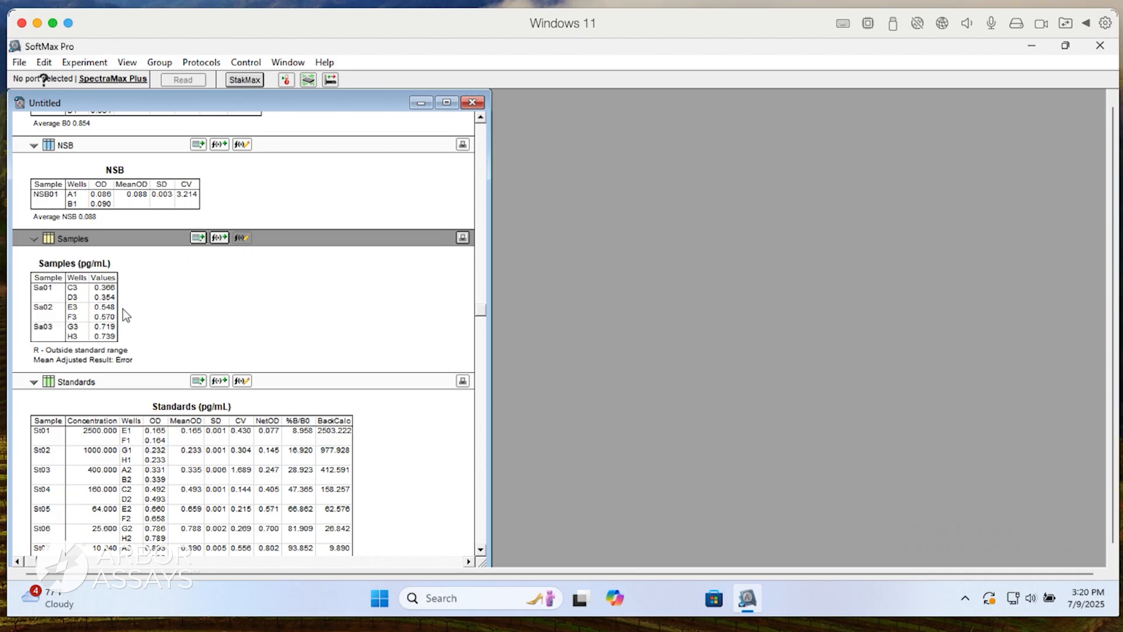
click(96, 307)
key(Delete)
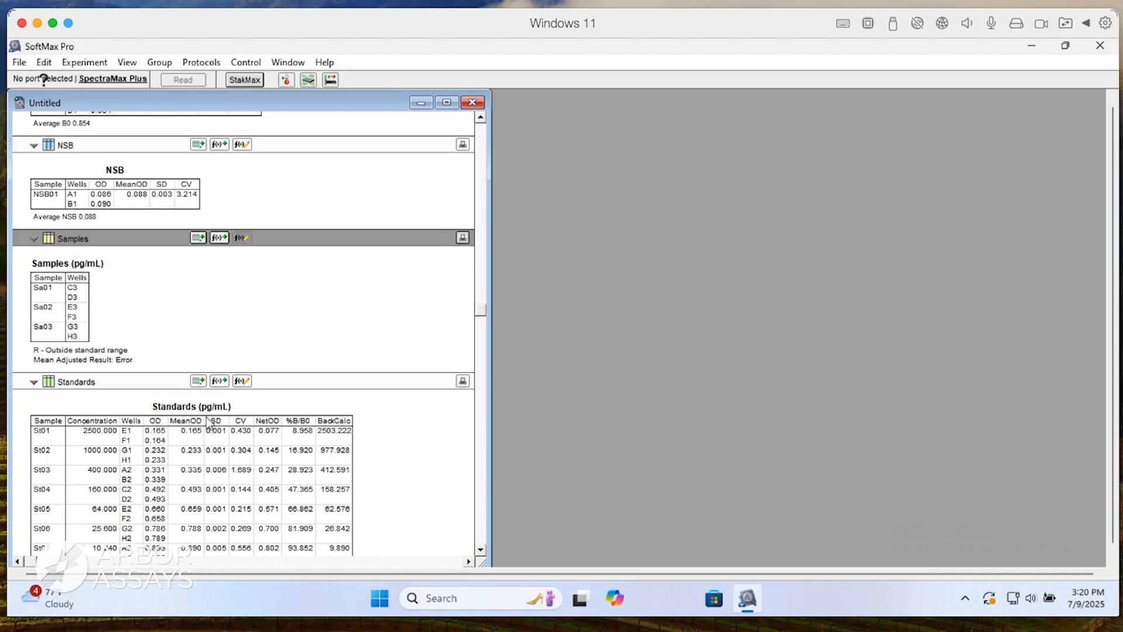
Copy the OD through BackCalc columns from the Standards table into the Samples table.
drag(328, 476, 162, 472)
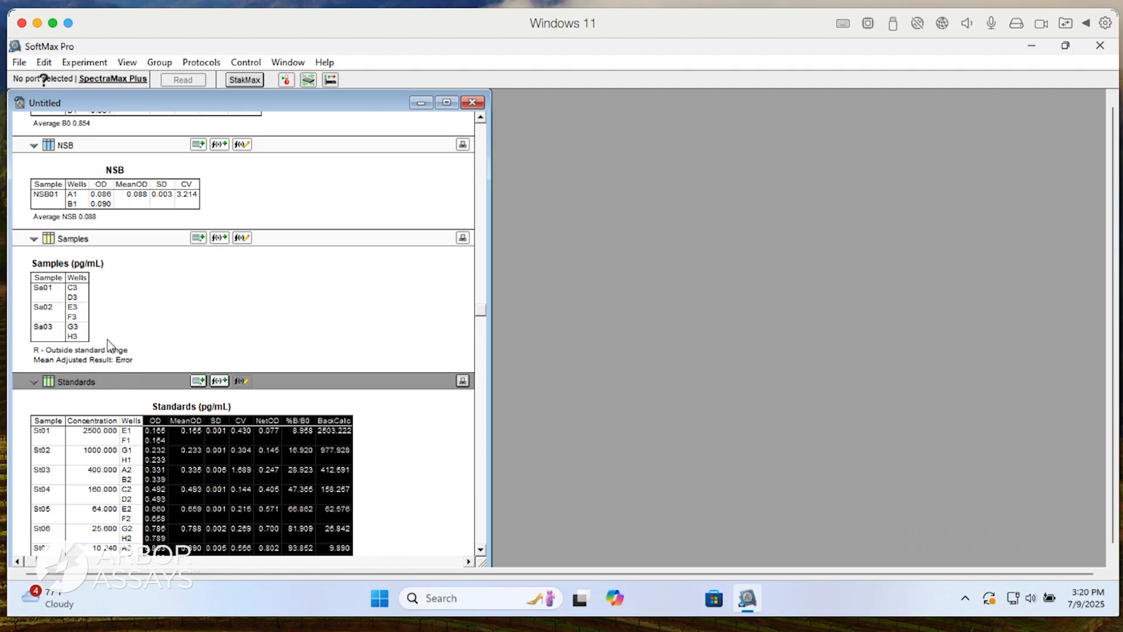
click(120, 307)
key(ctrl+v)
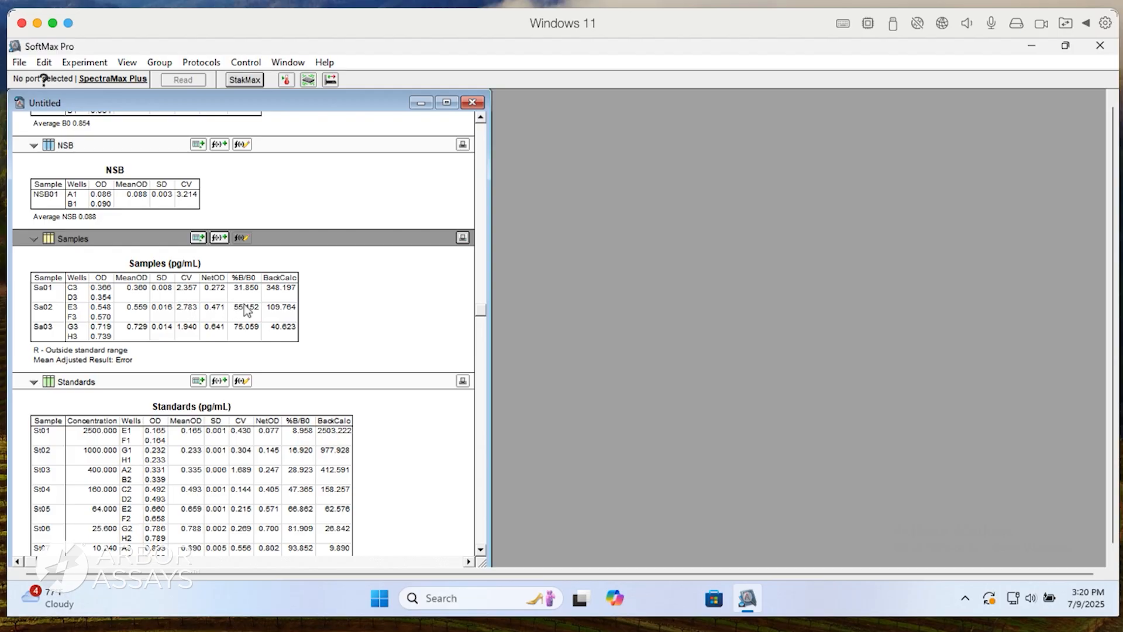
Rename the BackCalc column in the Samples table as AvgConc, keeping its formula.
double_click(287, 308)
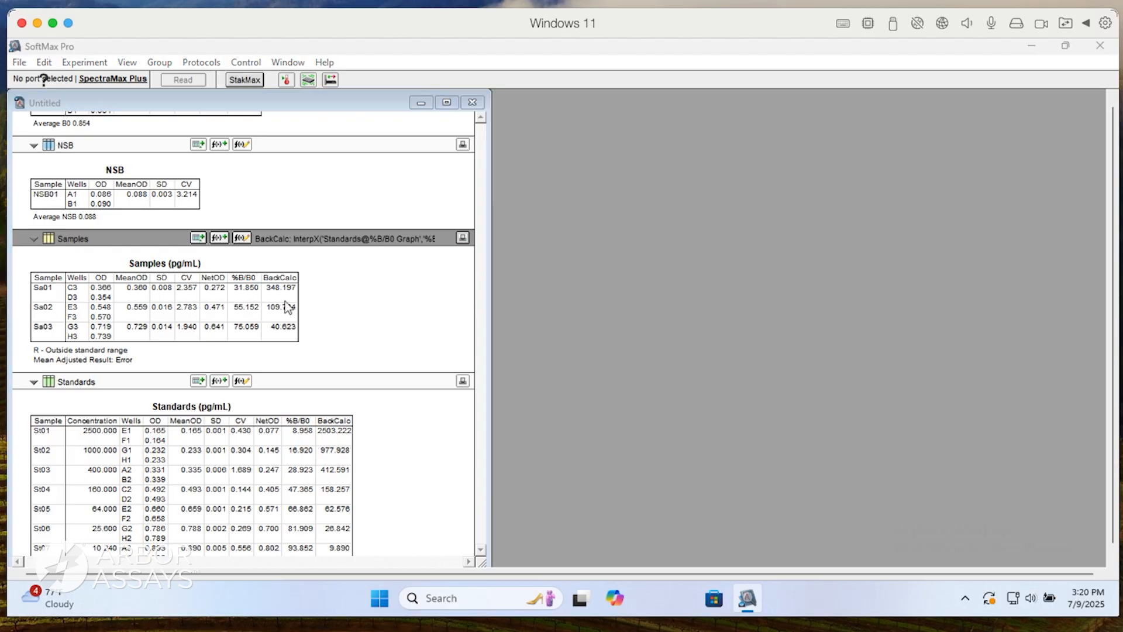
double_click(446, 215)
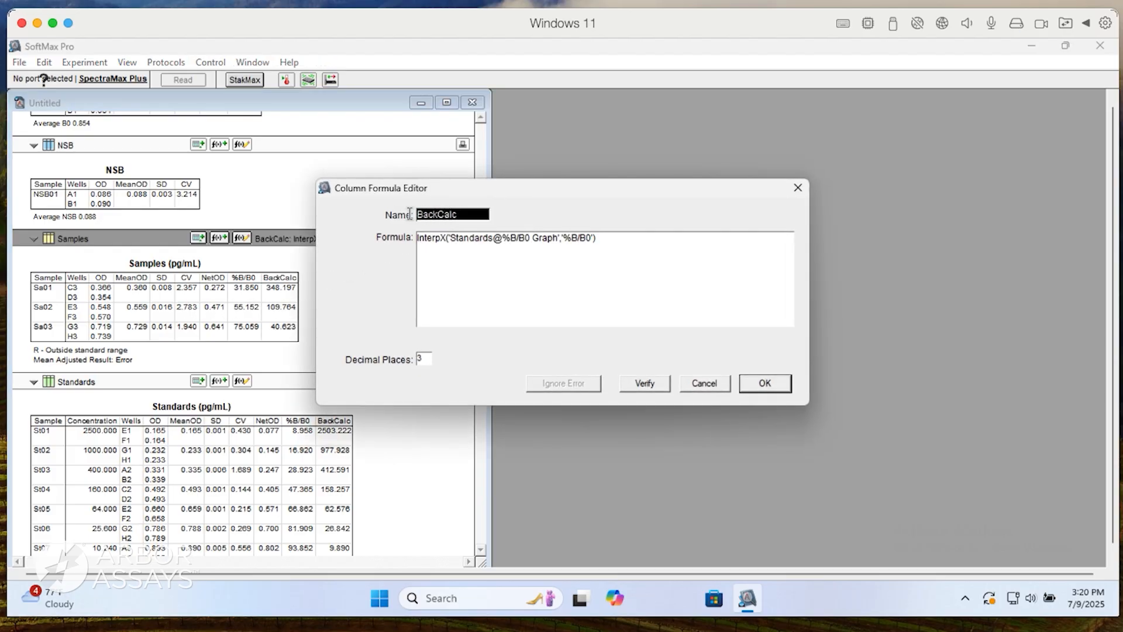
key(BackSpace)
text(AvgConc)
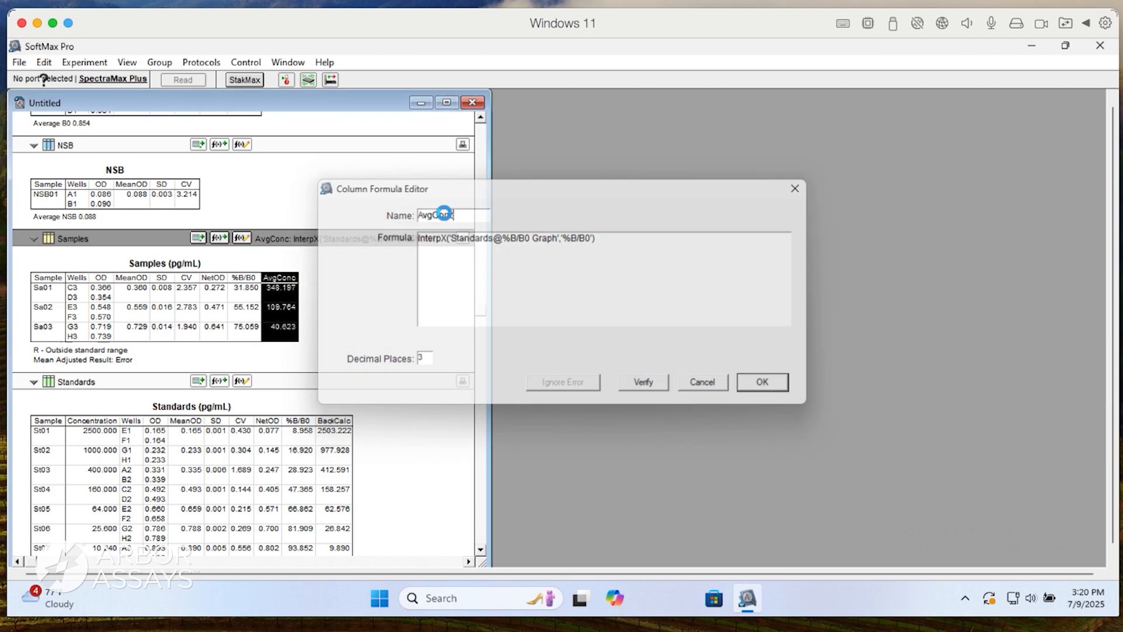
key(Return)
click(390, 299)
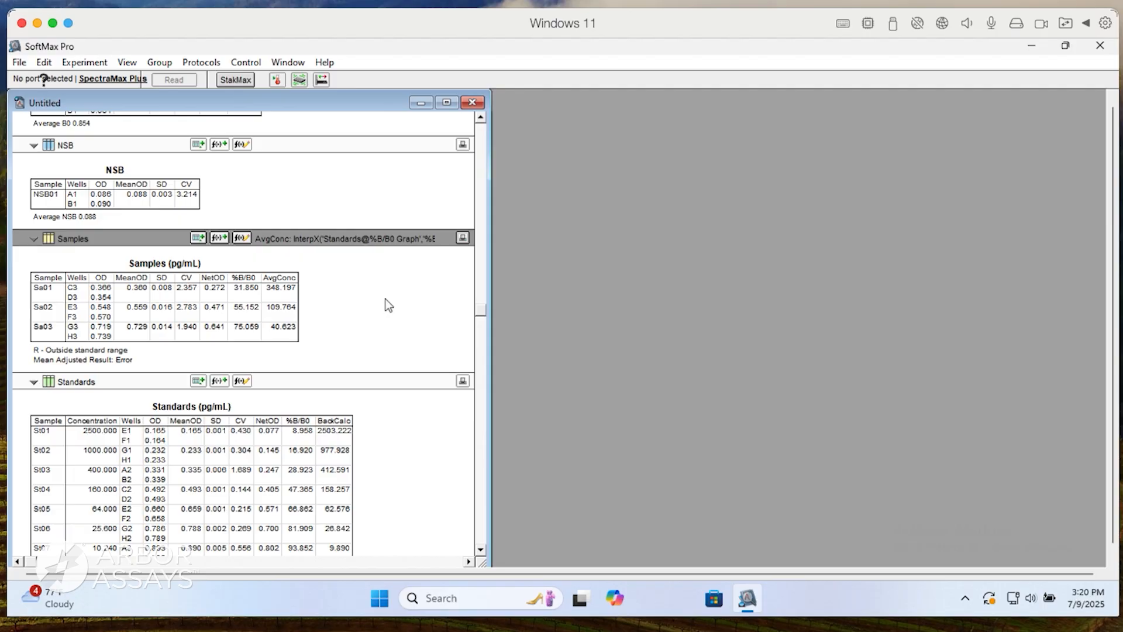
Add a column named Dilution with the formula !Factor to the Samples table.
click(198, 238)
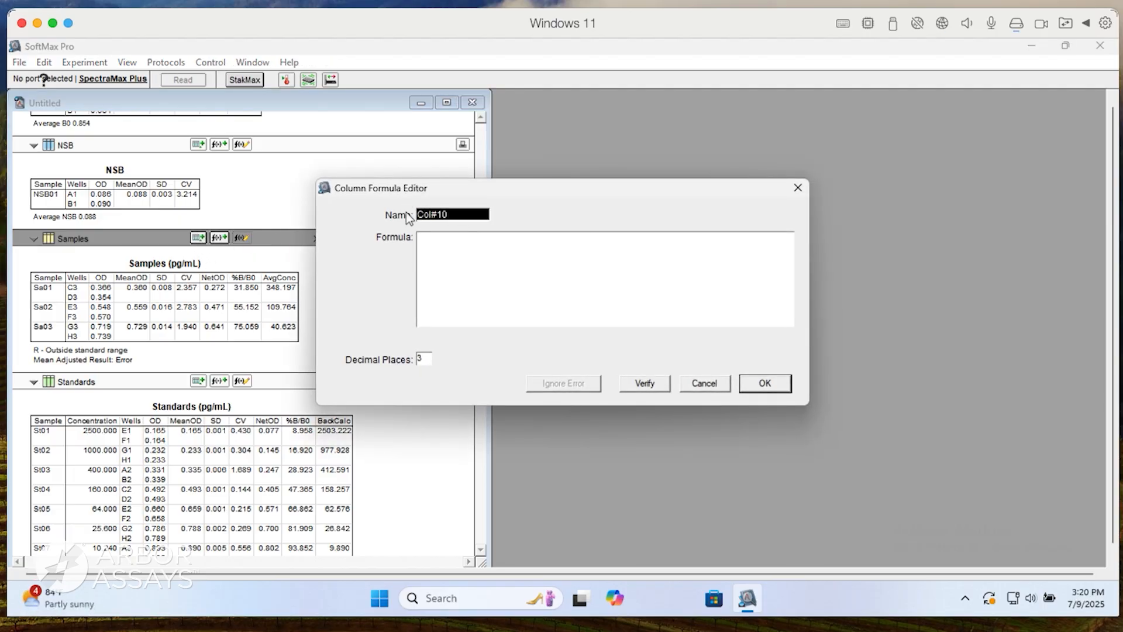
text(Dilution)
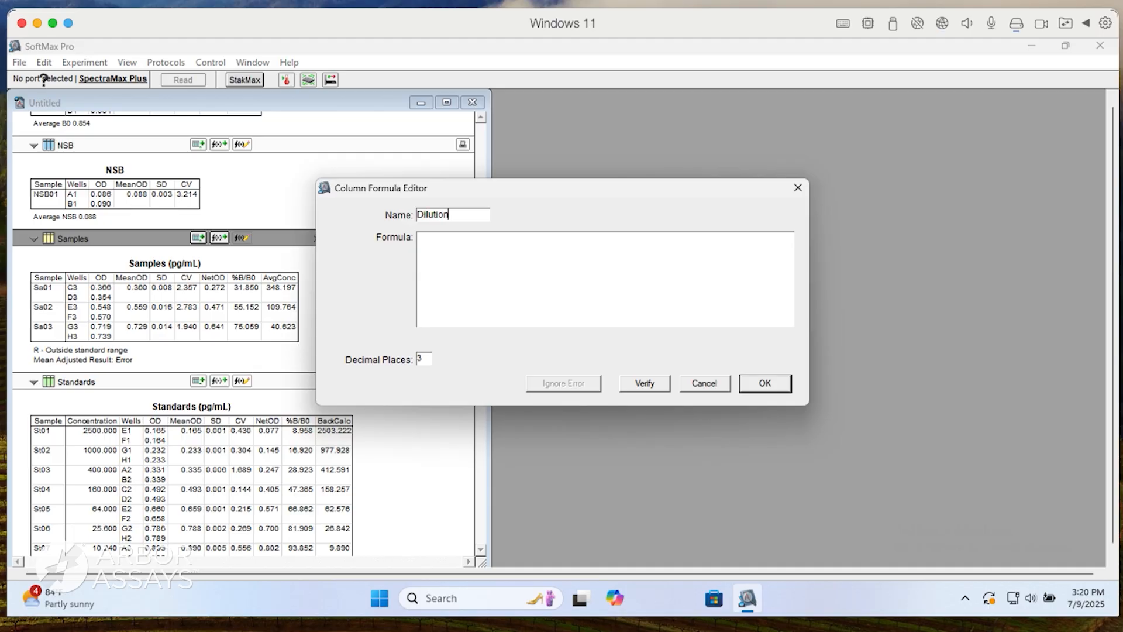
key(Tab)
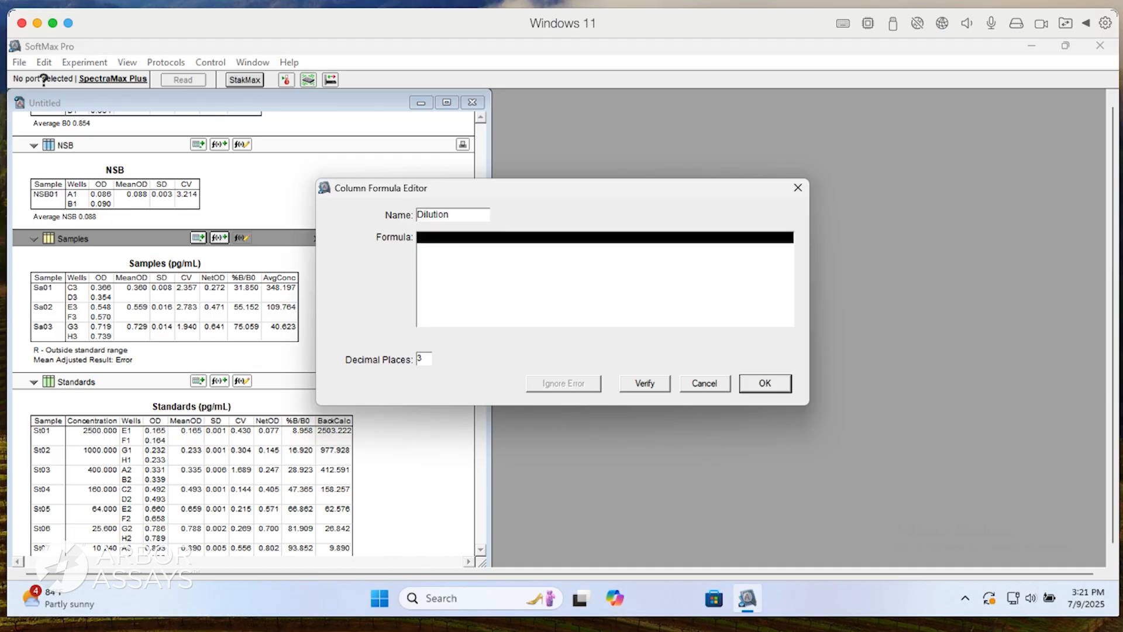
text(!Factor)
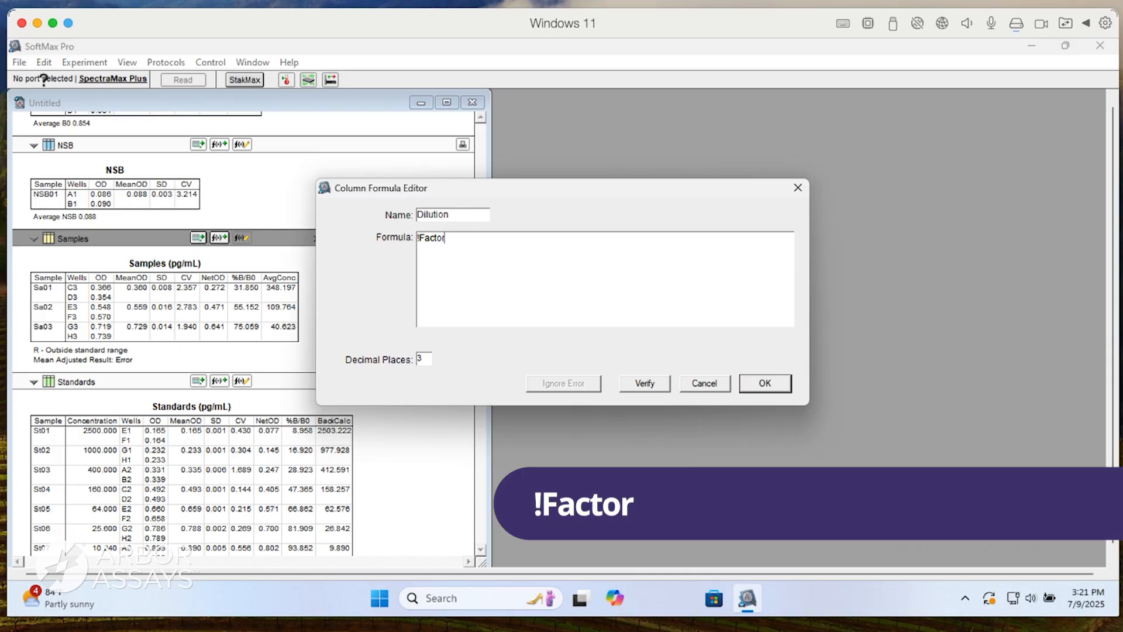
key(Return)
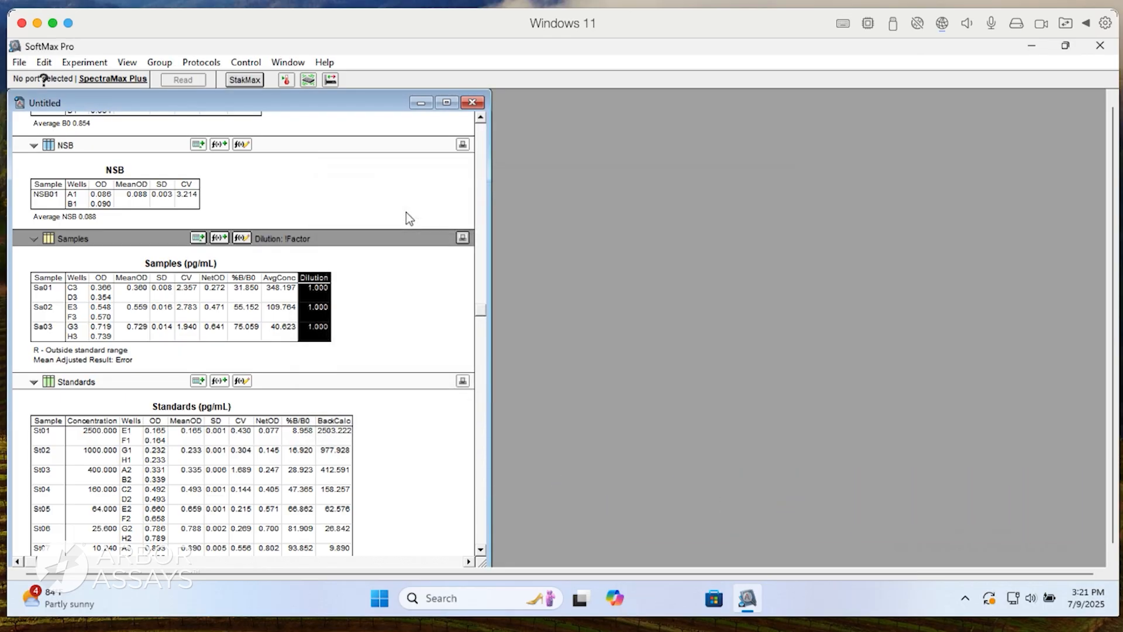
Add a column named AdjConc with the formula AvgConc*Dilution to the Samples table.
click(198, 238)
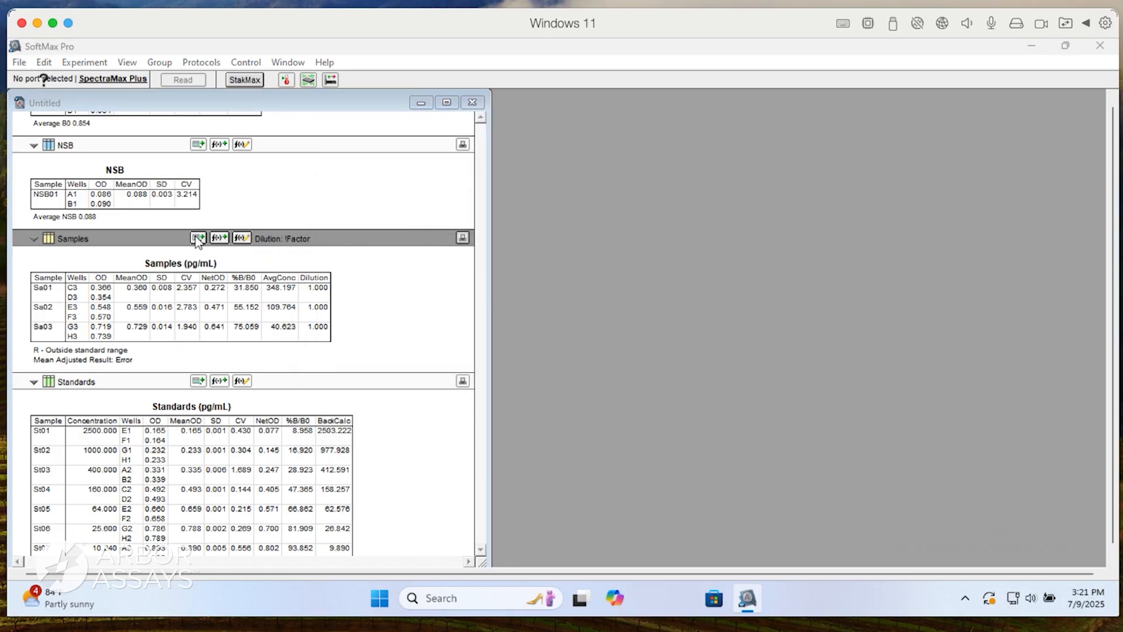
drag(459, 213, 416, 215)
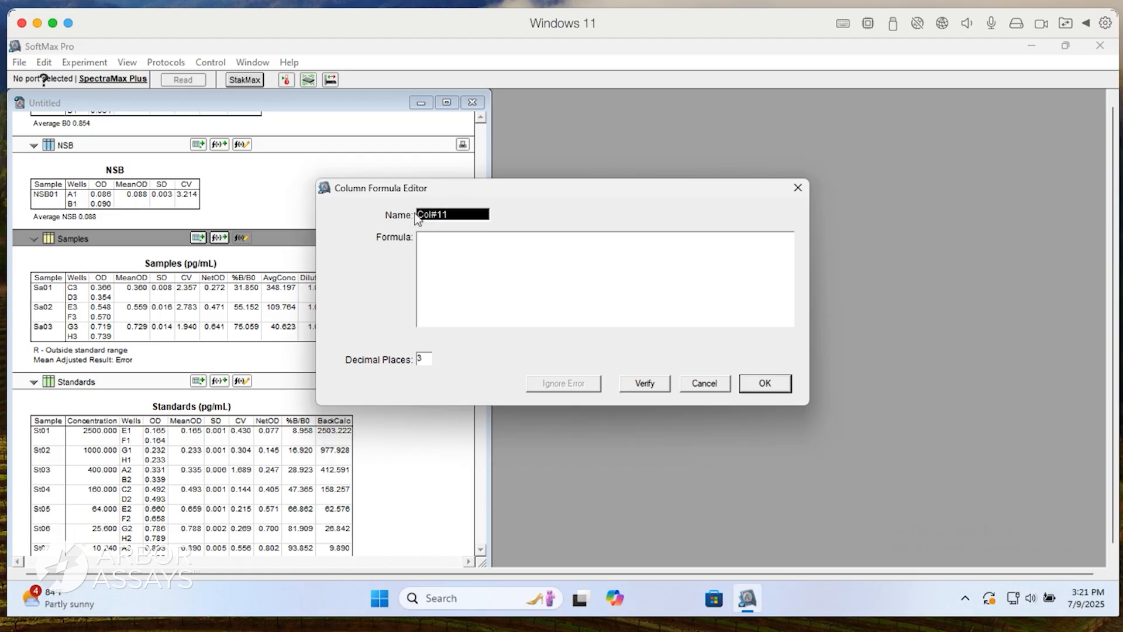
text(AdjCon)
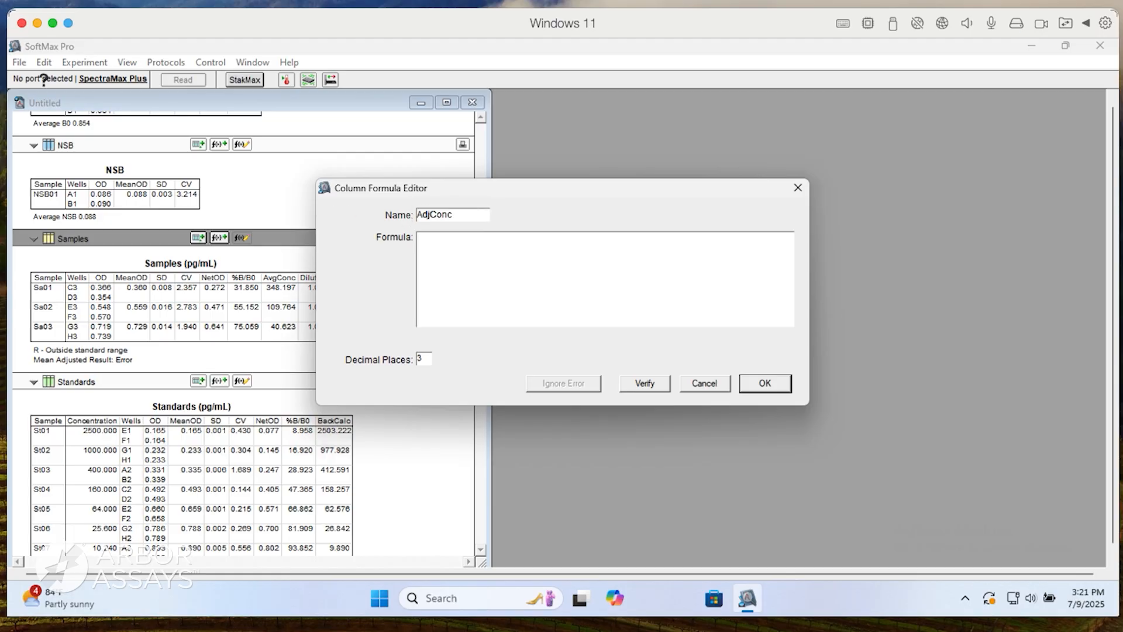
text(c)
key(Tab)
text(Avg)
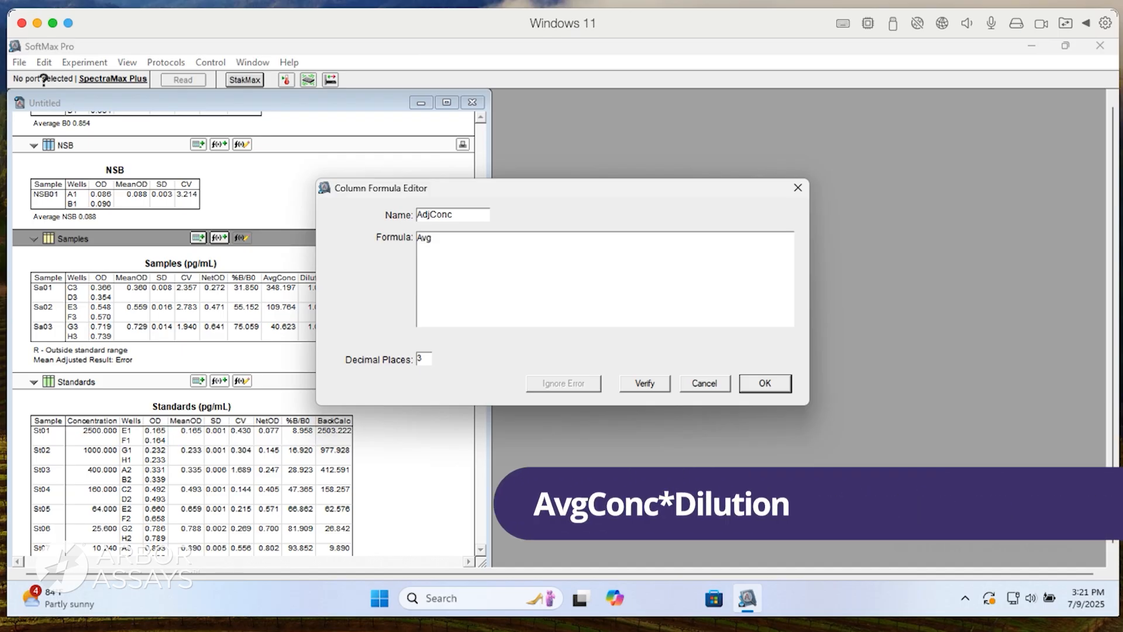
text(Conc*Dilution)
key(Return)
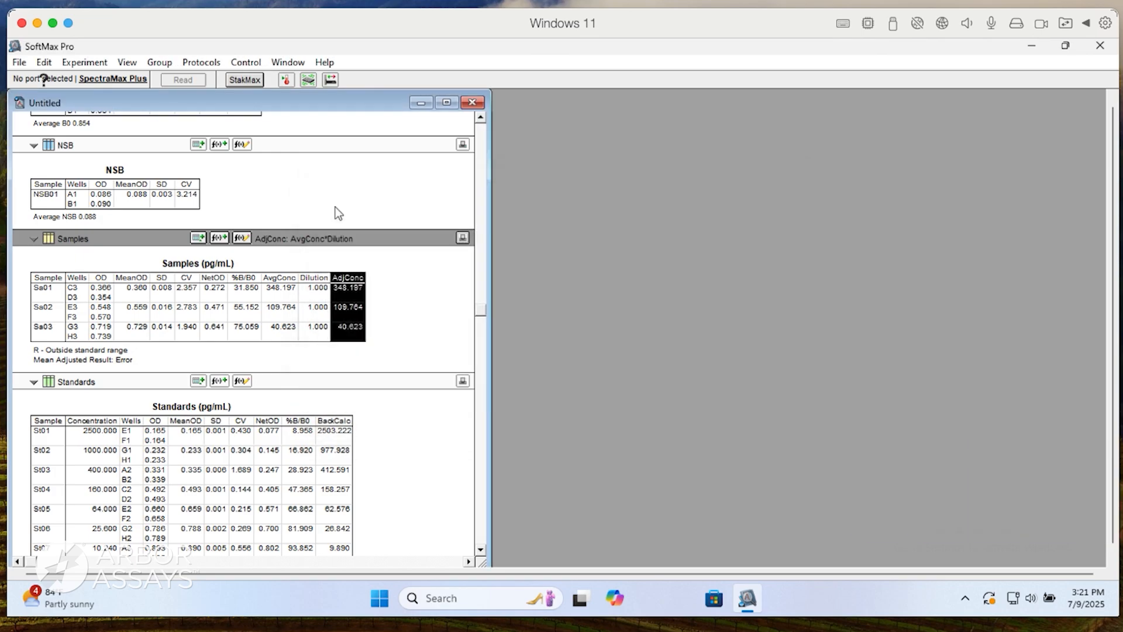
click(404, 302)
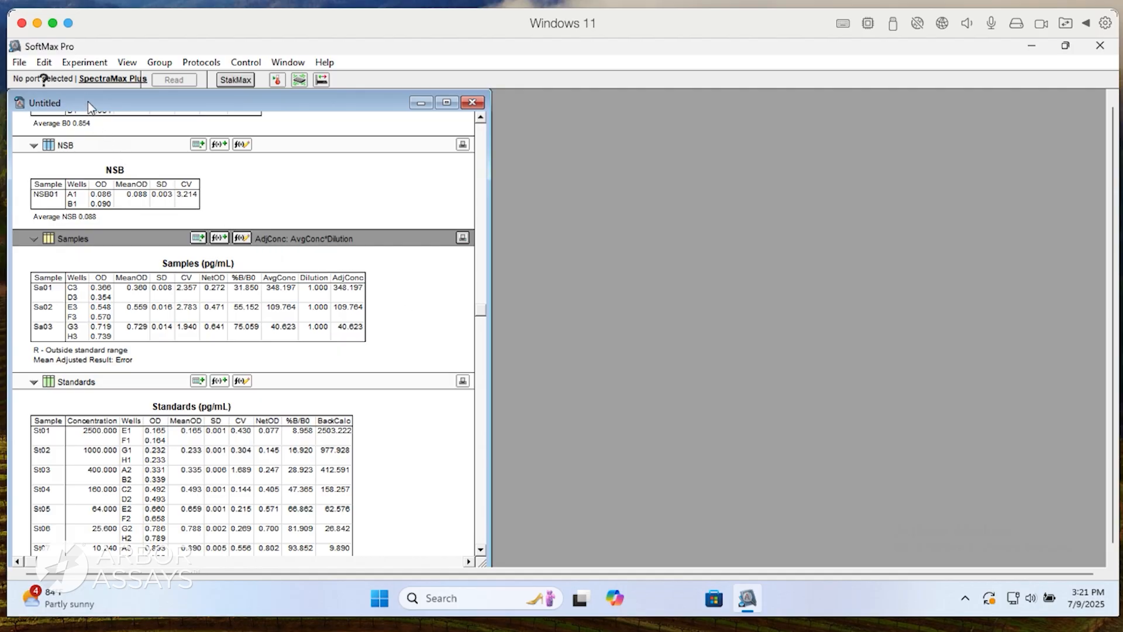
Create a new graph from the Standards group with Concentration on the X-axis and NetOD on the Y-axis.
click(84, 62)
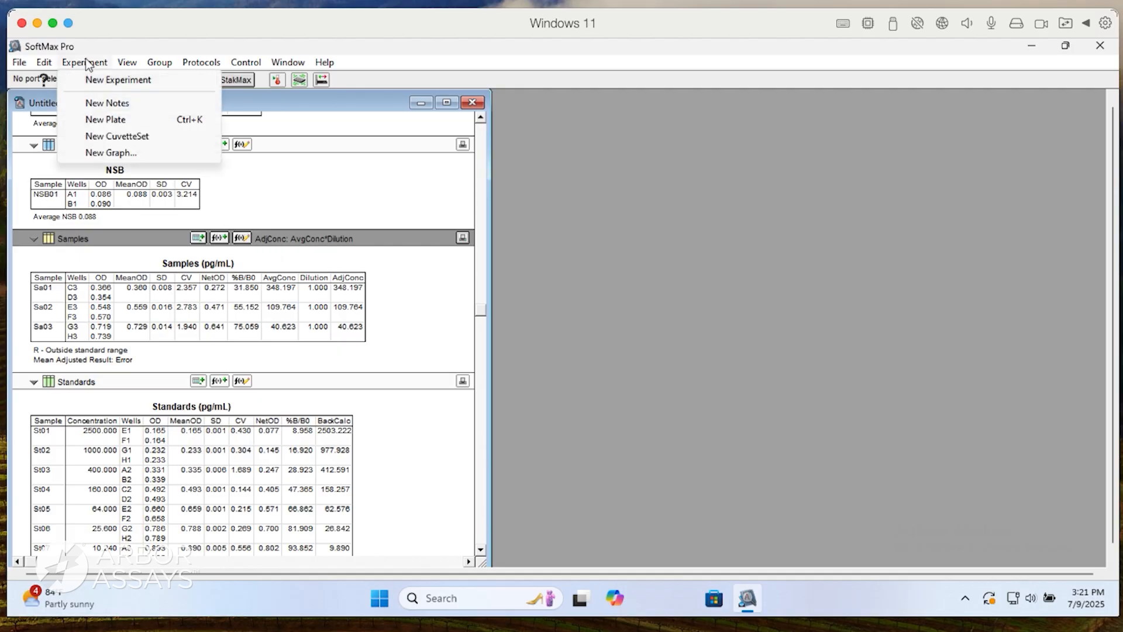
click(105, 152)
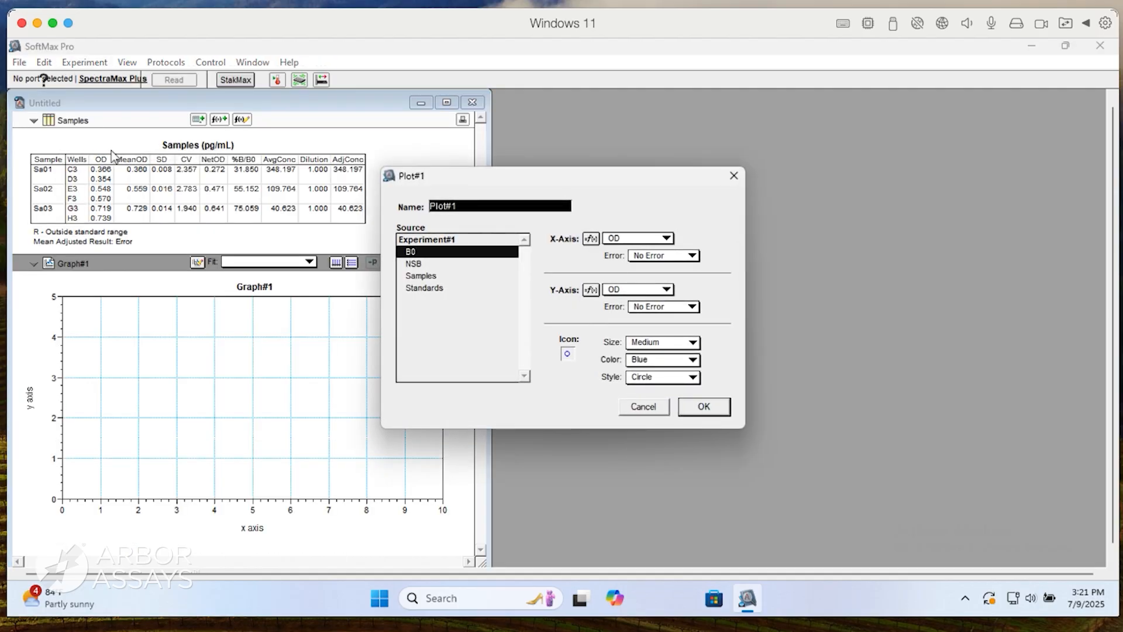
click(422, 289)
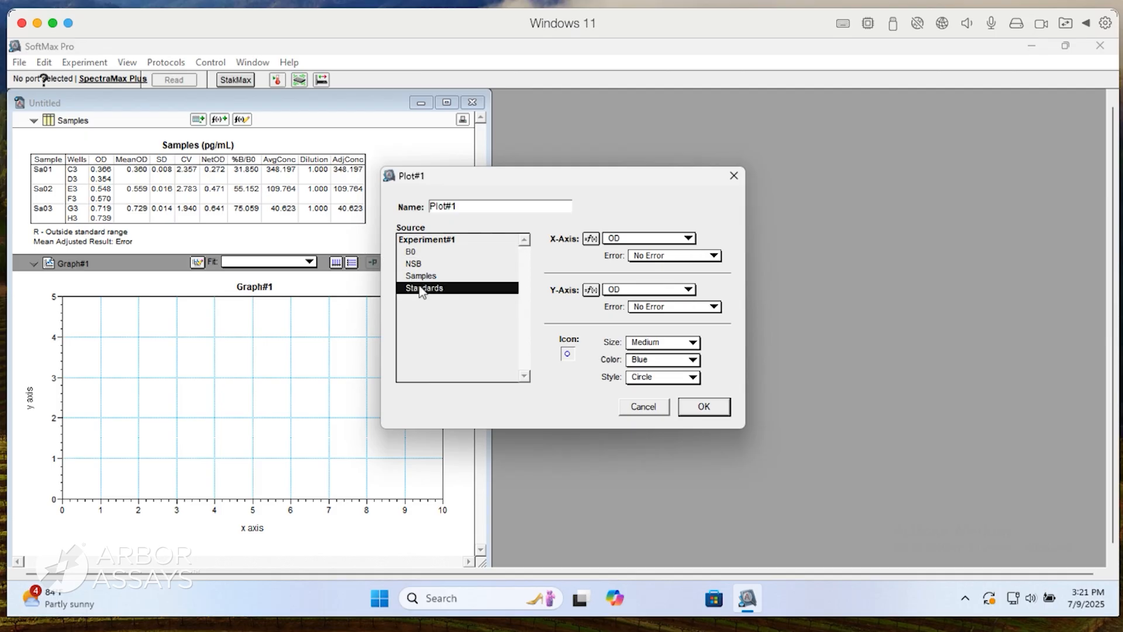
click(629, 245)
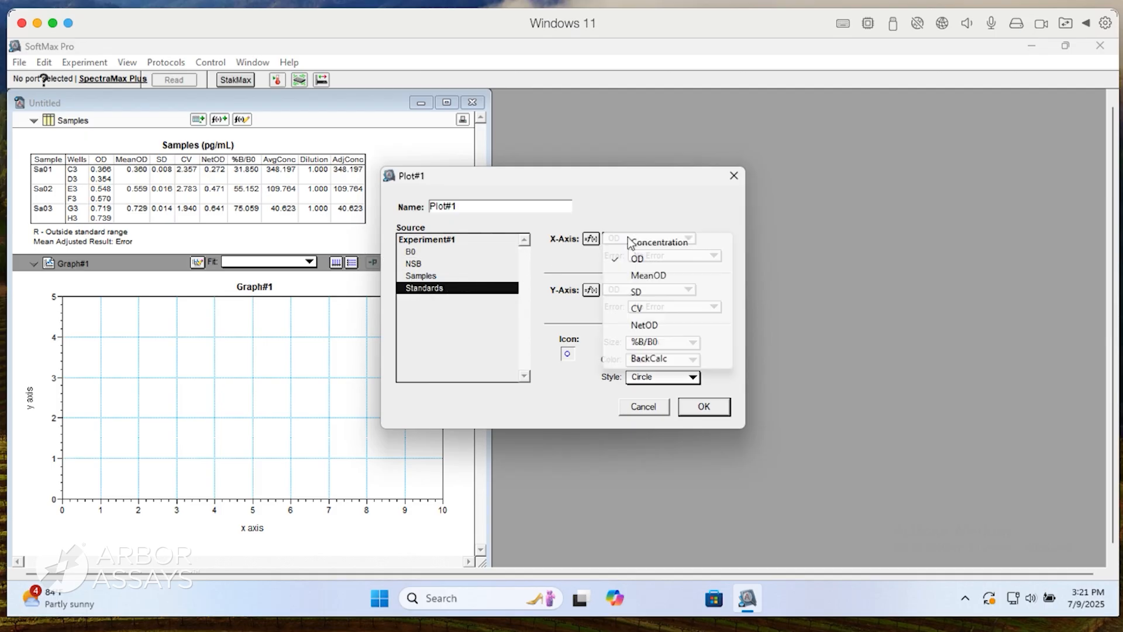
click(636, 243)
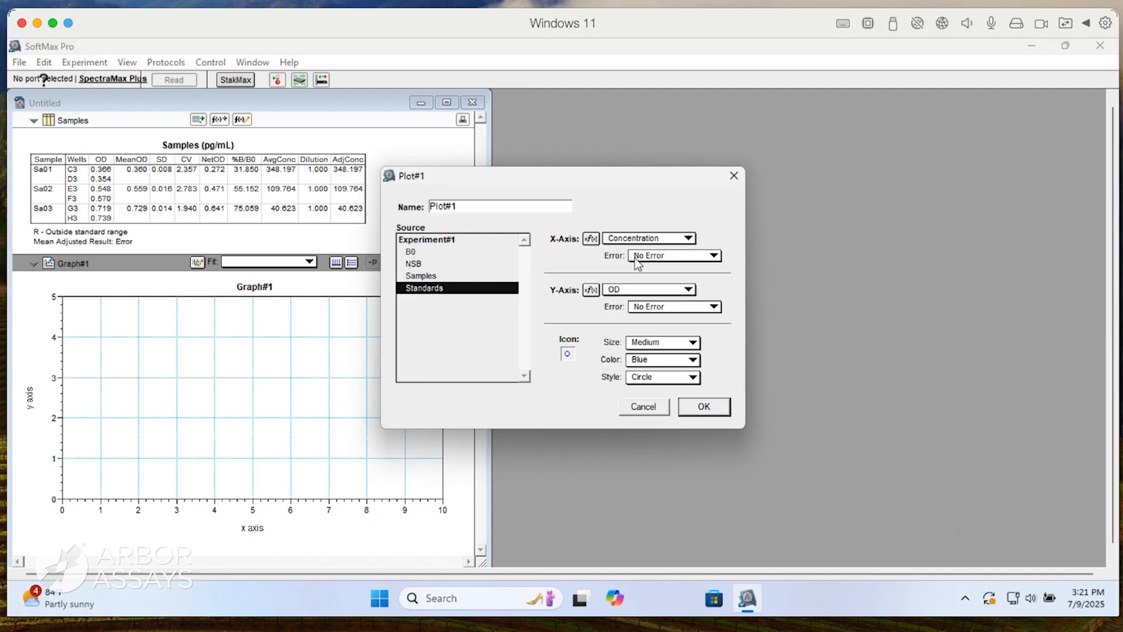
click(634, 288)
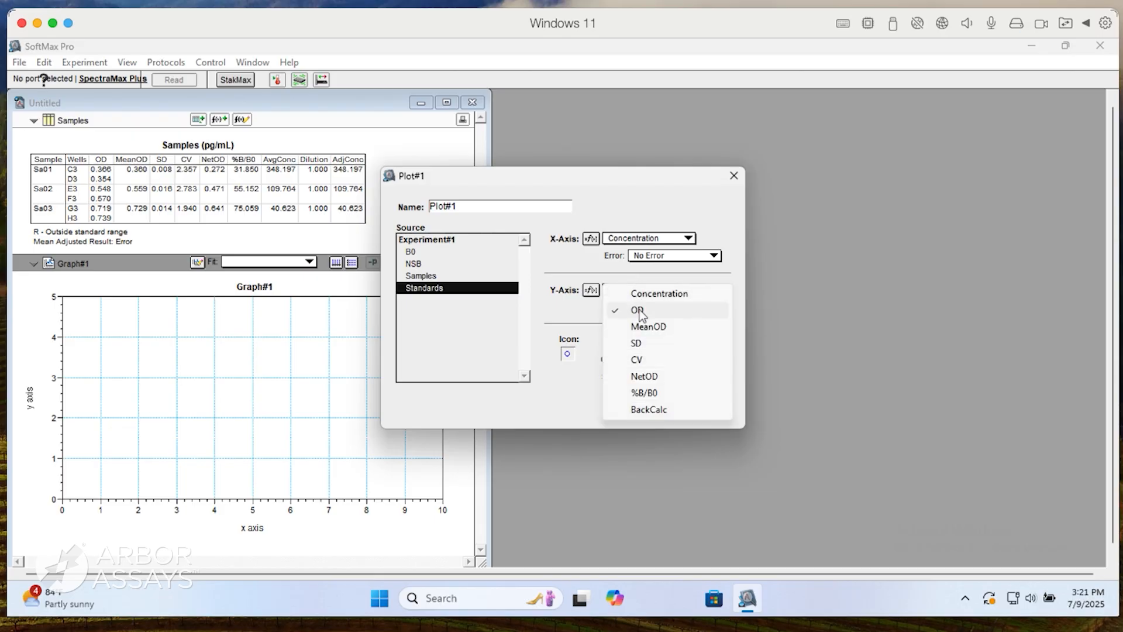
click(646, 376)
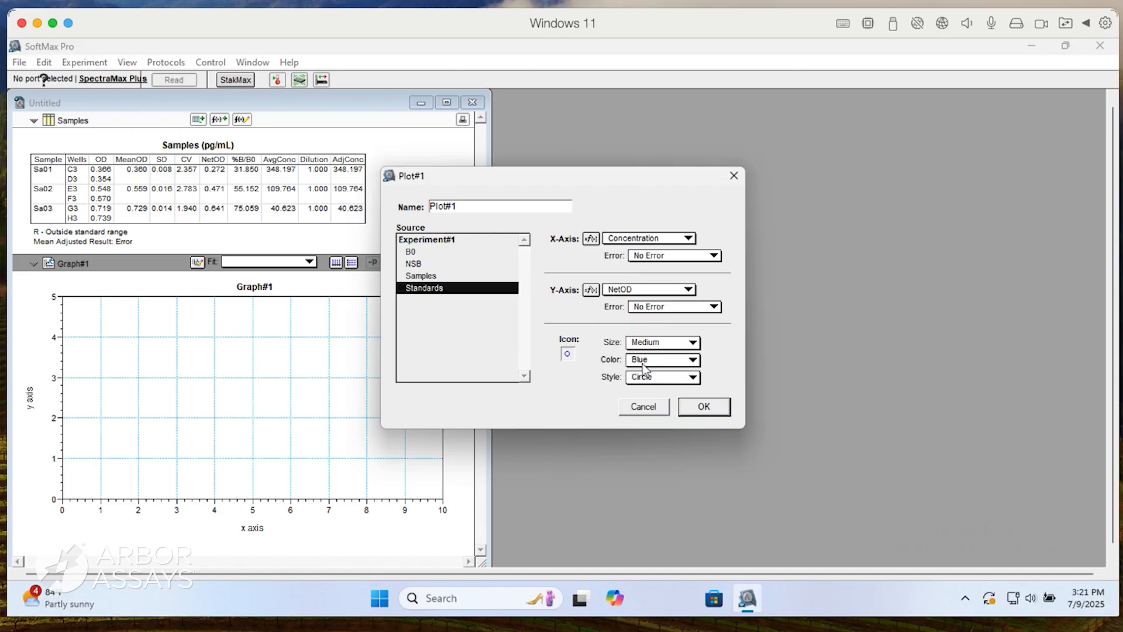
Name the new NetOD plot Standards and accept its plot settings.
drag(531, 205, 426, 207)
text(Standards)
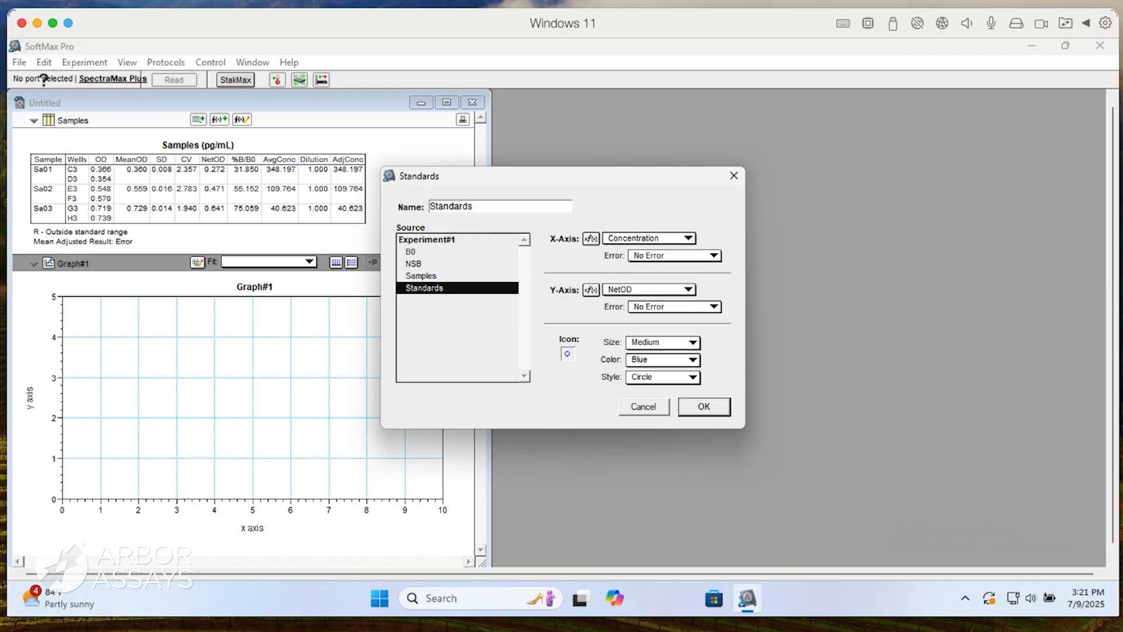
key(Return)
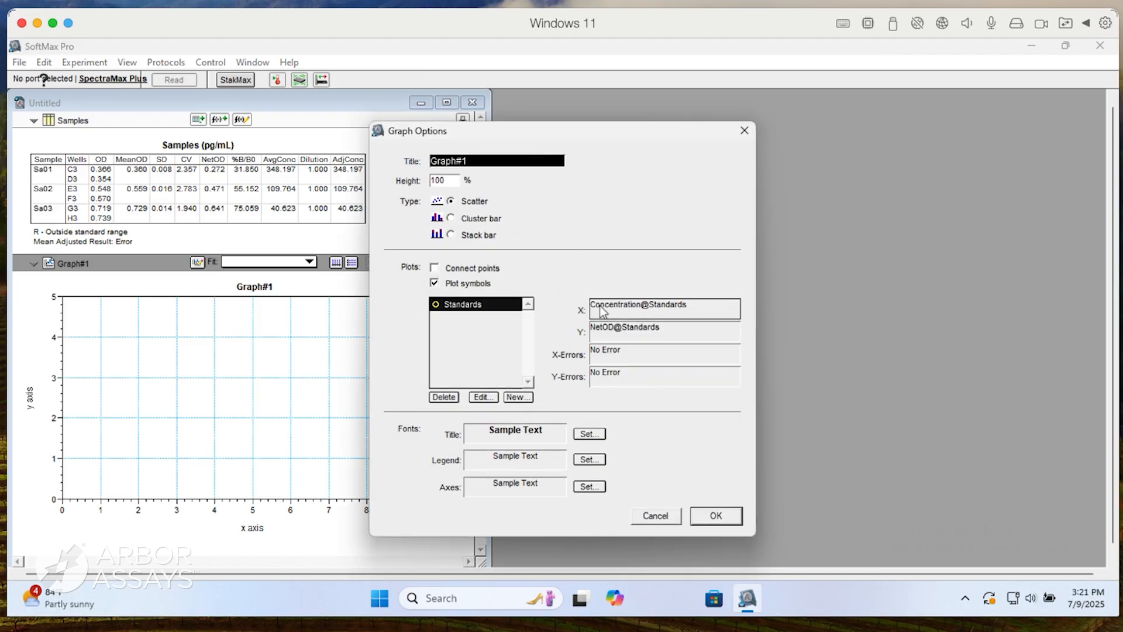
Accept the graph options for the NetOD plot and apply a 4-Parameter curve fit to it.
click(702, 518)
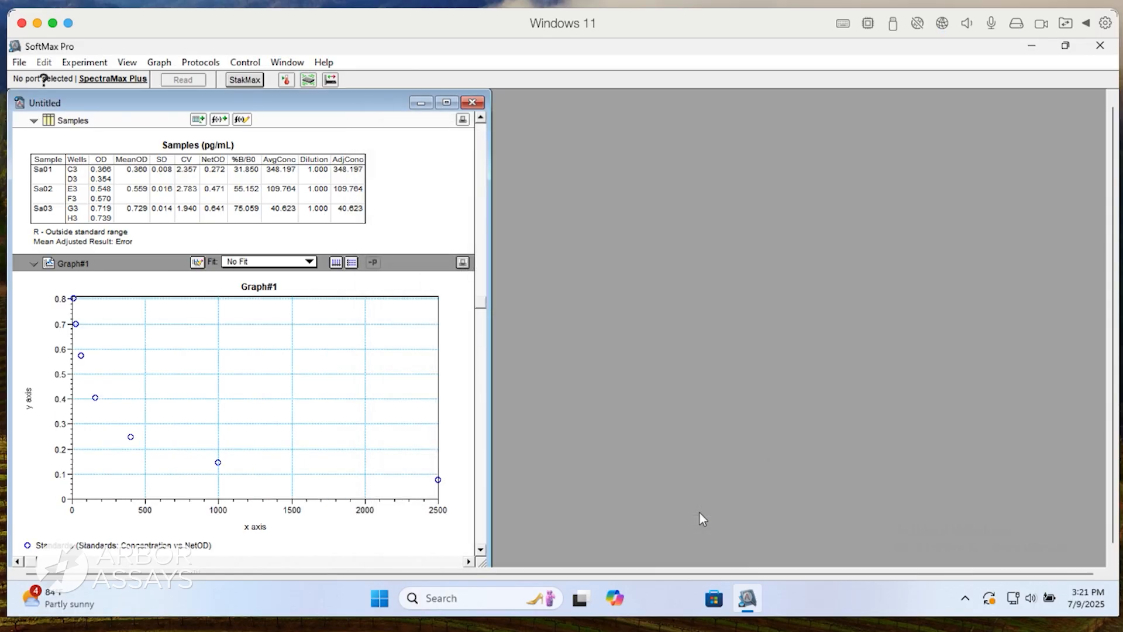
click(294, 262)
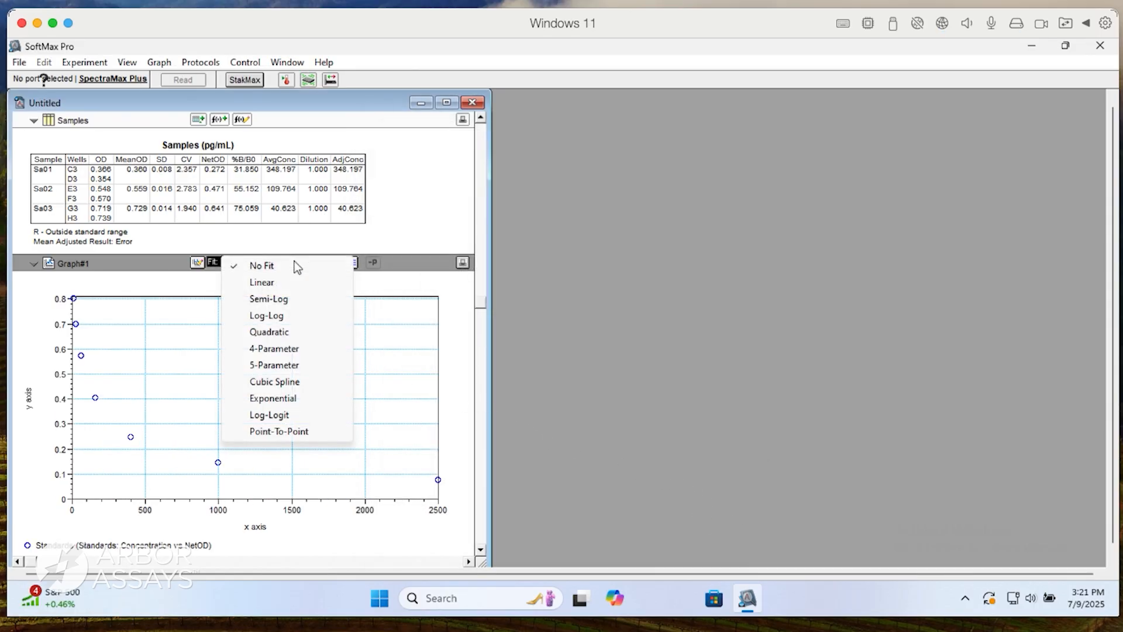
click(281, 348)
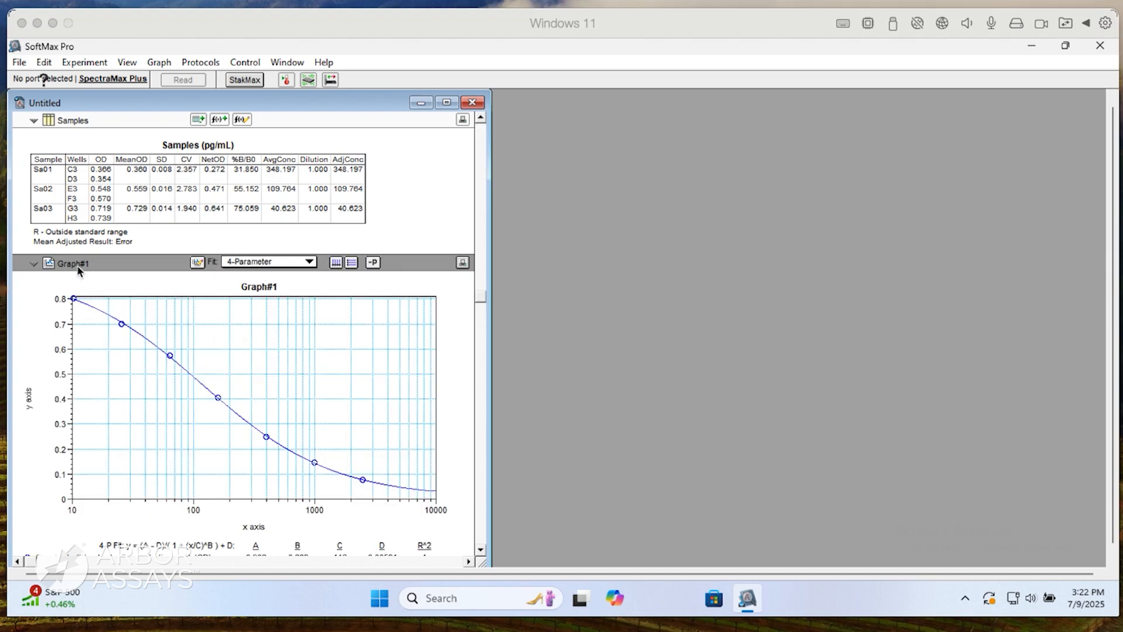
Rename the NetOD graph section as Standard Curve.
double_click(77, 266)
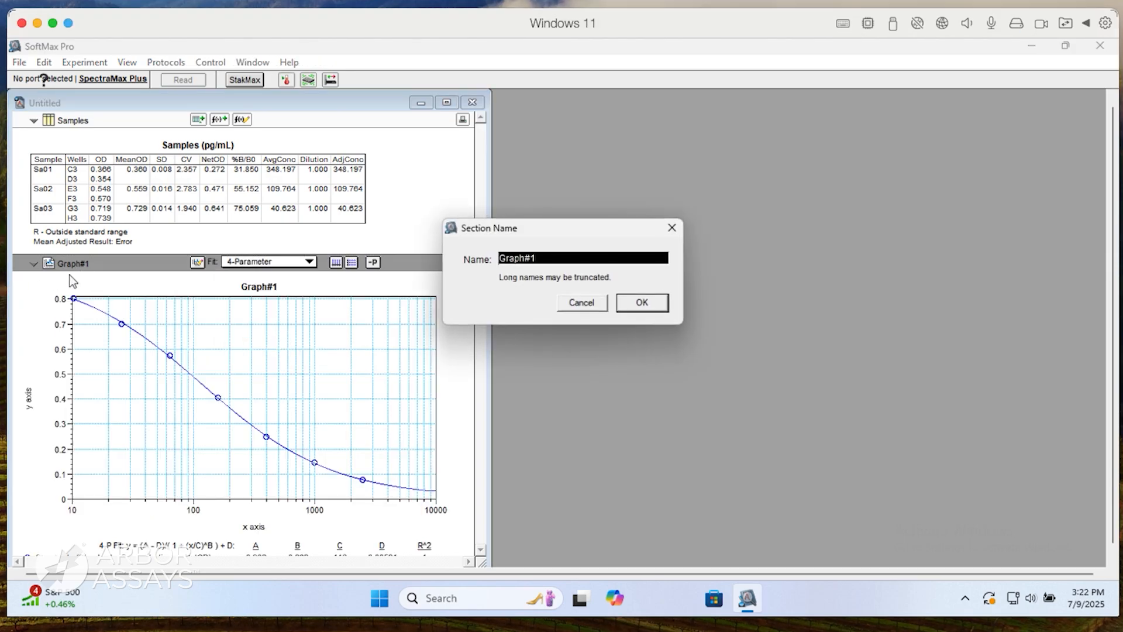
text(Standa)
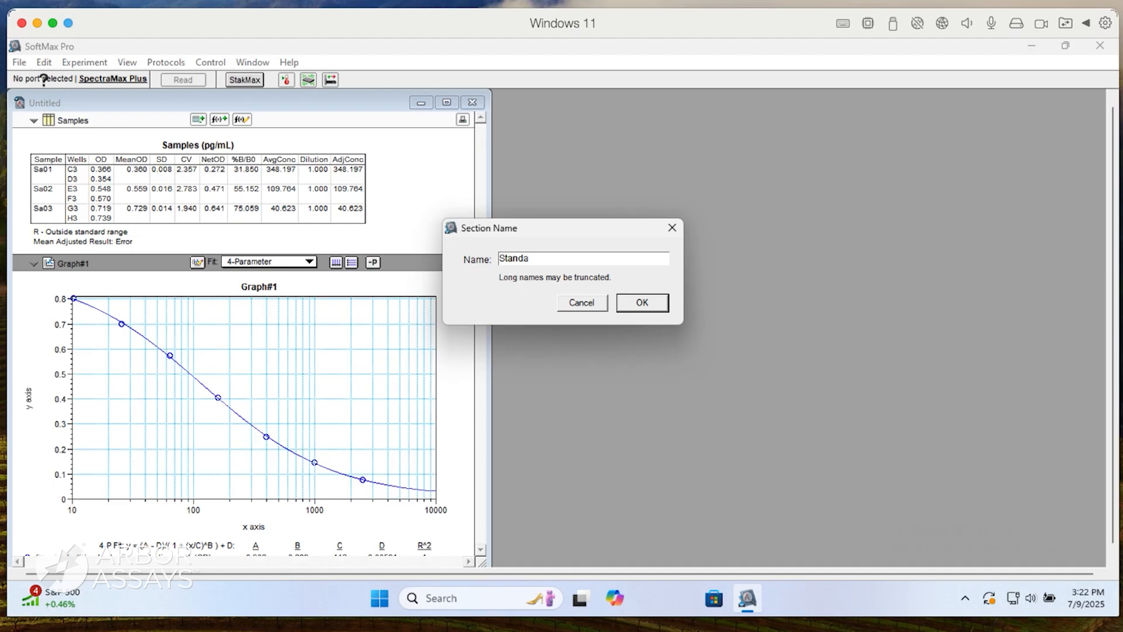
text(rd Curve)
key(Return)
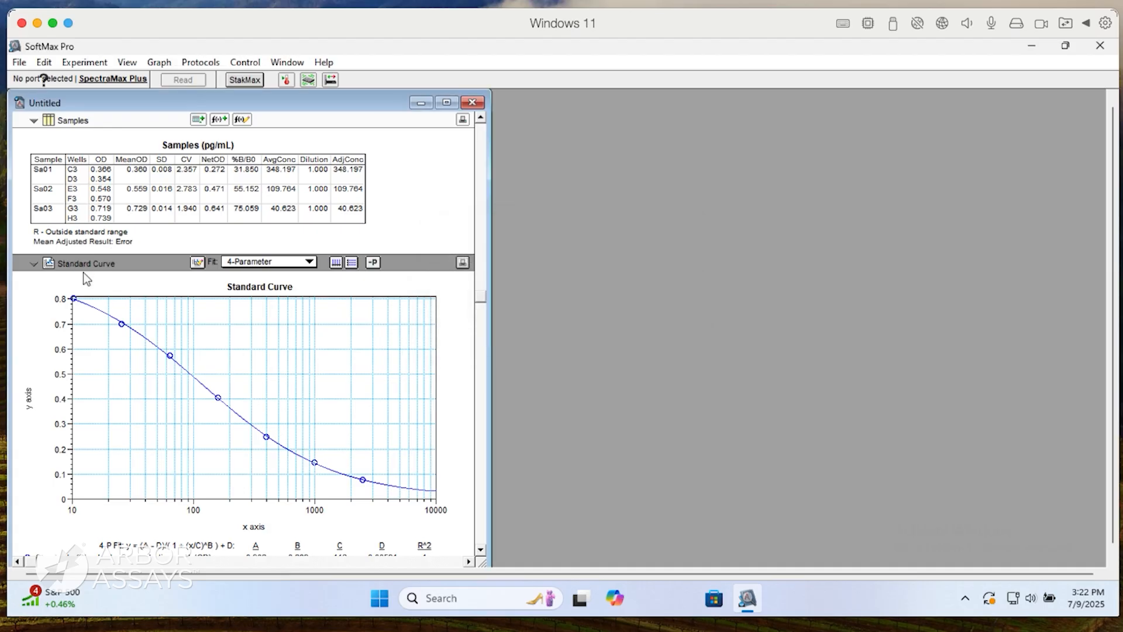